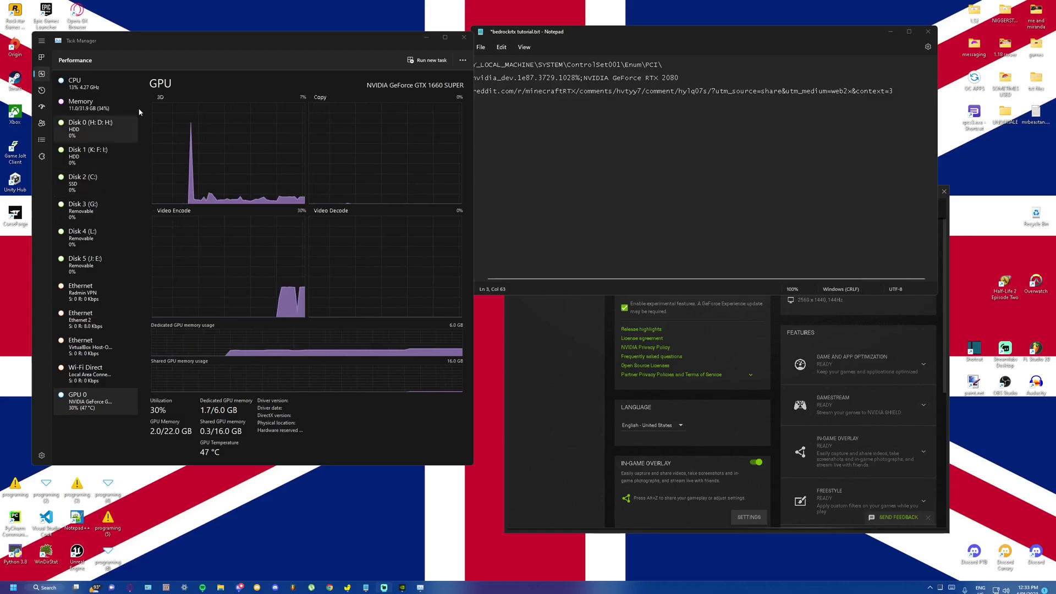
Close the GeForce Experience window and move Task Manager clear of the Registry Editor and the notes.
left_click_drag(169, 43, 201, 34)
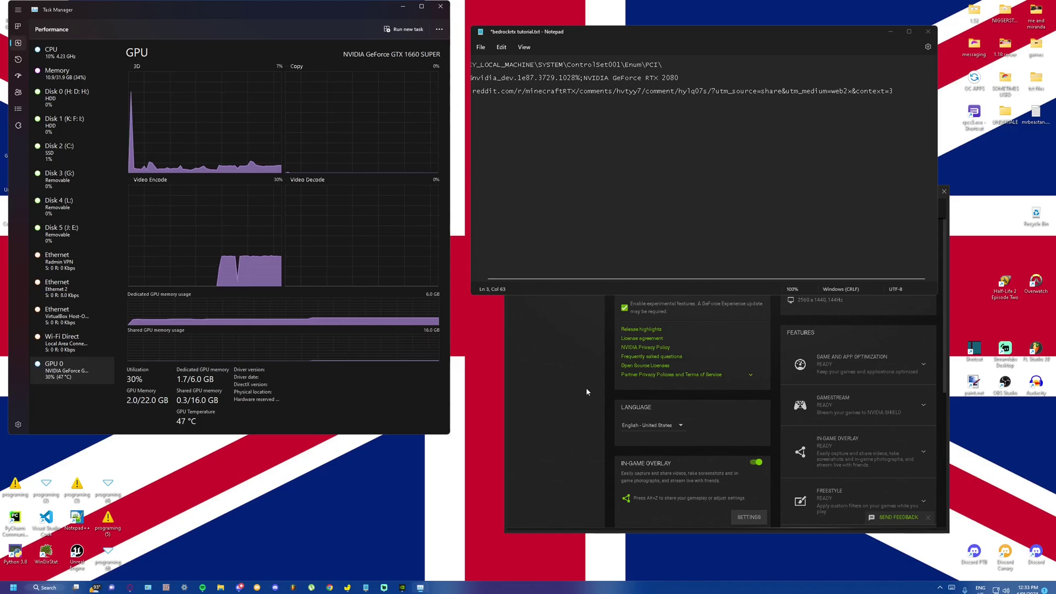
left_click(526, 338)
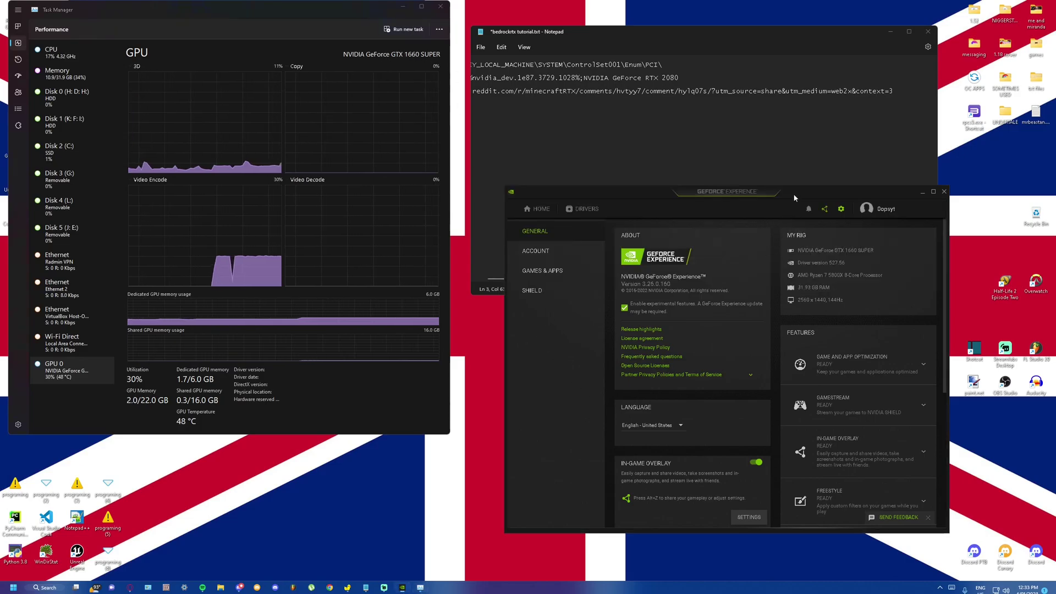
left_click_drag(793, 193, 520, 129)
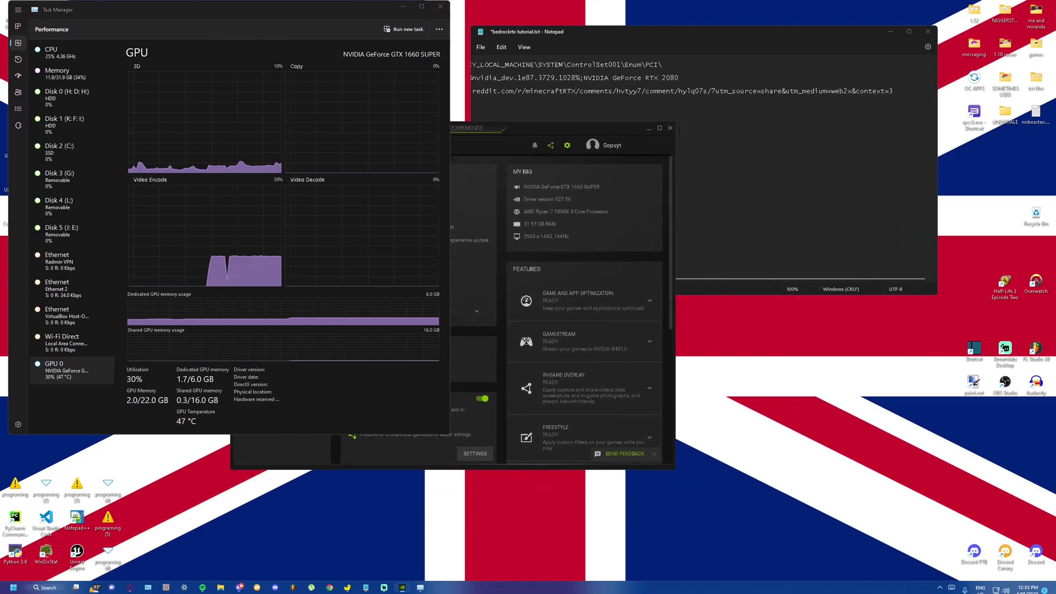
left_click(669, 128)
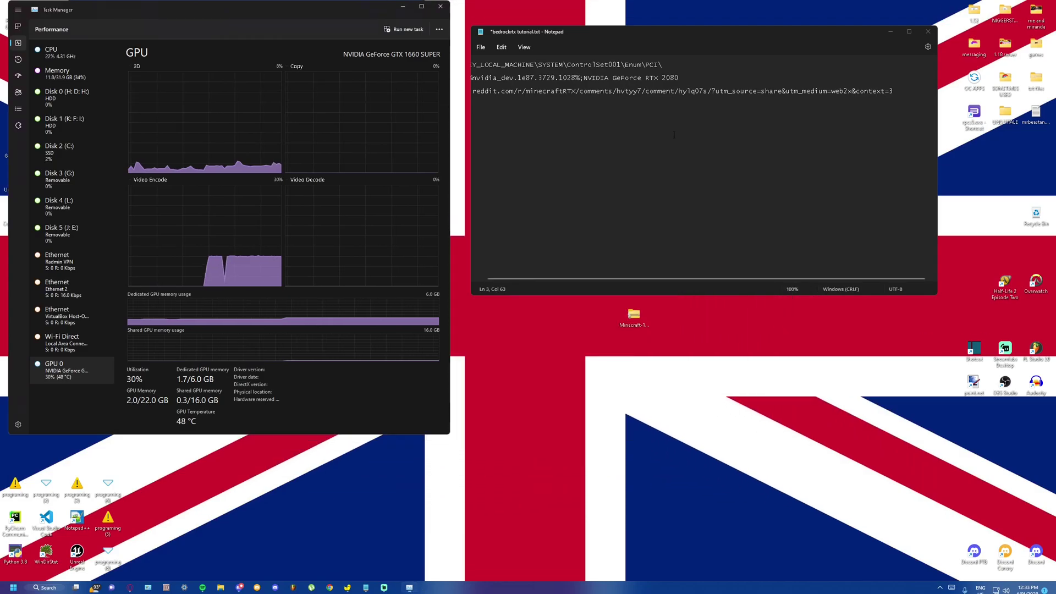
key("super")
right_click(587, 404)
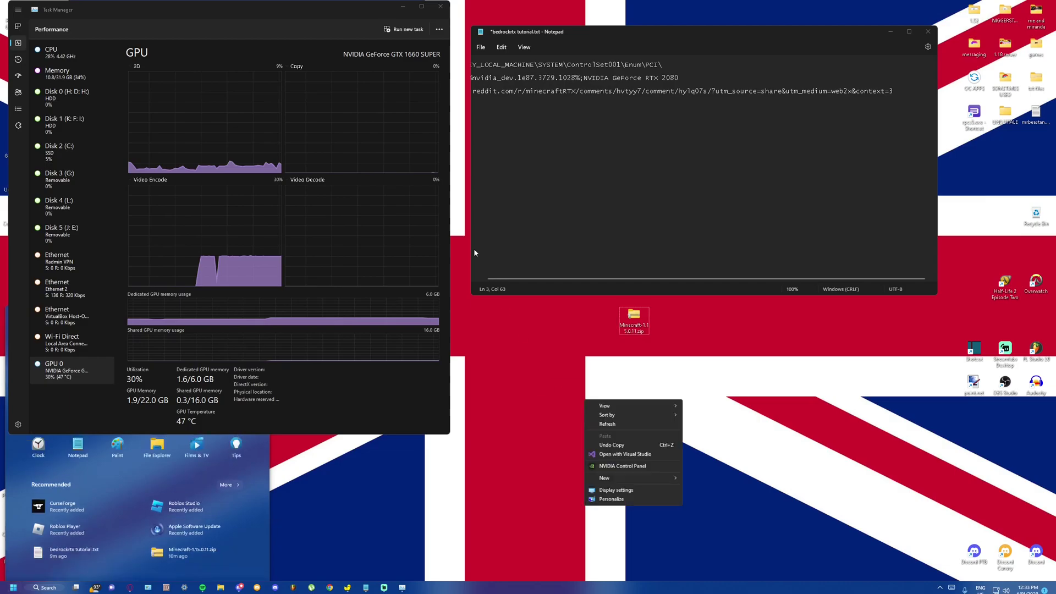
left_click_drag(326, 9, 799, 80)
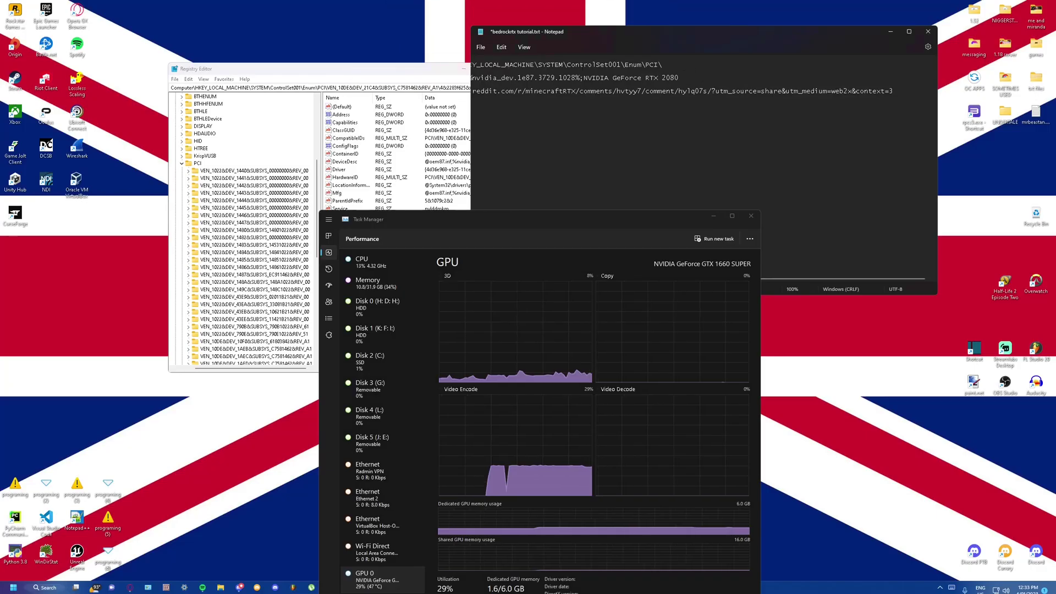
Copy the path Computer\HKEY_LOCAL_MACHINE\SYSTEM\ControlSet001\Enum\PCI\ from the notes and go to it in the Registry Editor.
key("Home")
key("shift+End")
key("ctrl+c")
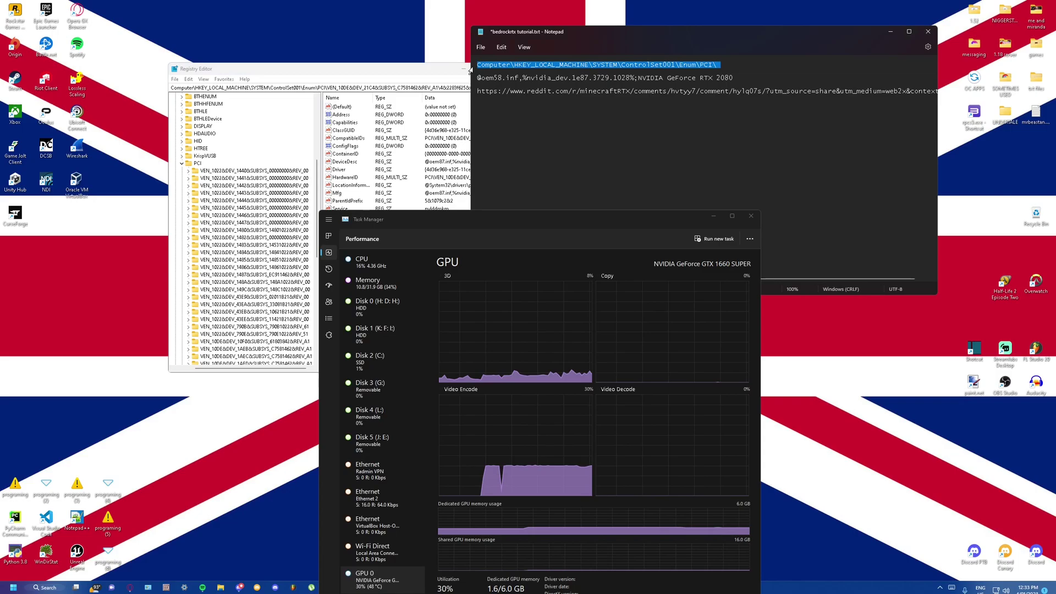
left_click(343, 88)
key("ctrl+a")
key("ctrl+v")
key("Return")
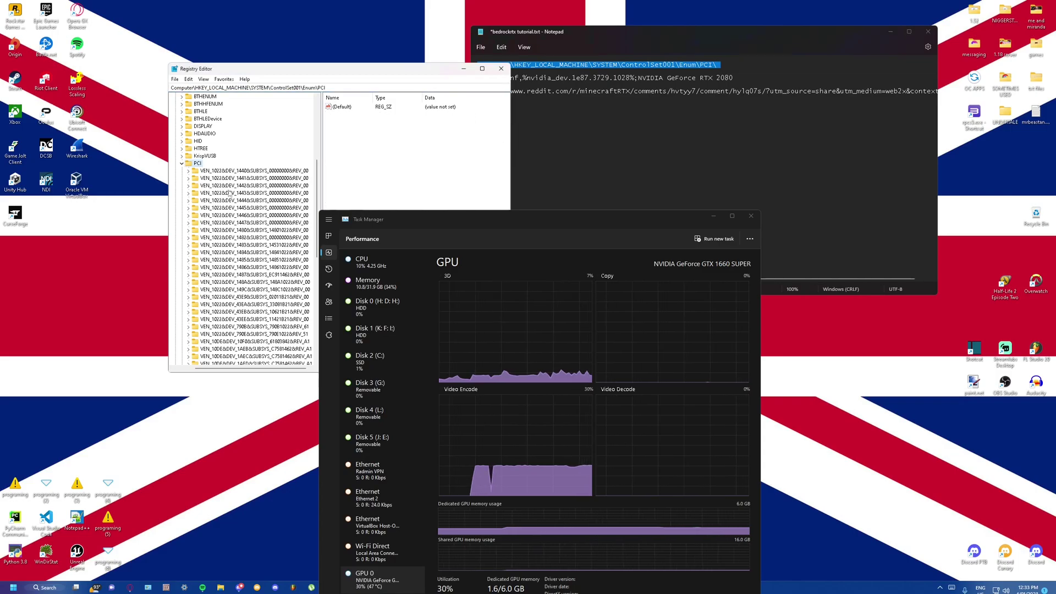
Maximize the Registry Editor and examine the values in the subkeys of DEV_1440, DEV_1441 and DEV_1442 under PCI for the graphics card.
left_click_drag(444, 215, 655, 148)
double_click(406, 70)
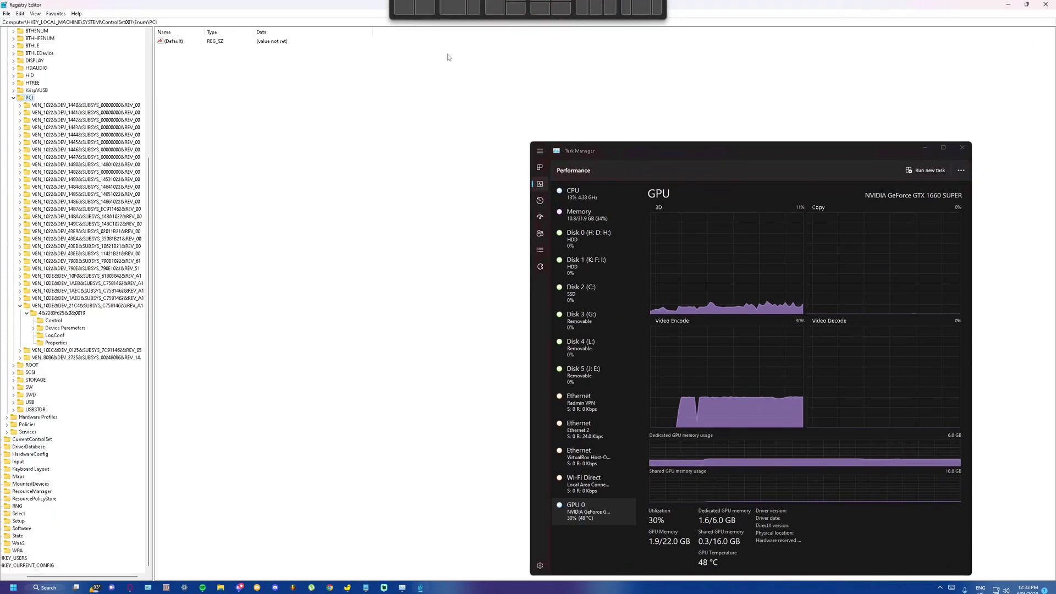
left_click(66, 105)
left_click(20, 105)
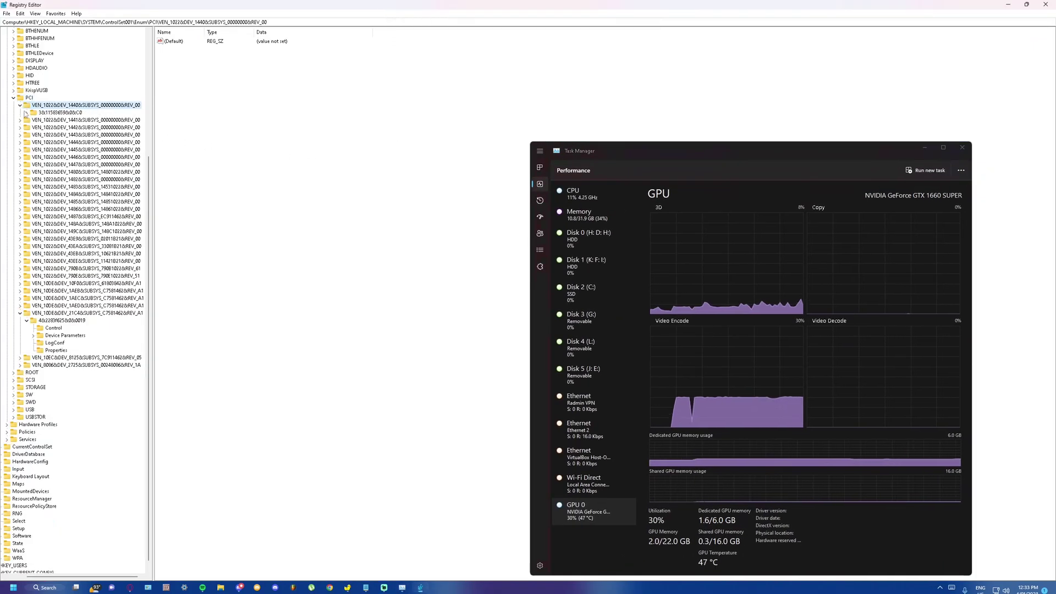
left_click(45, 115)
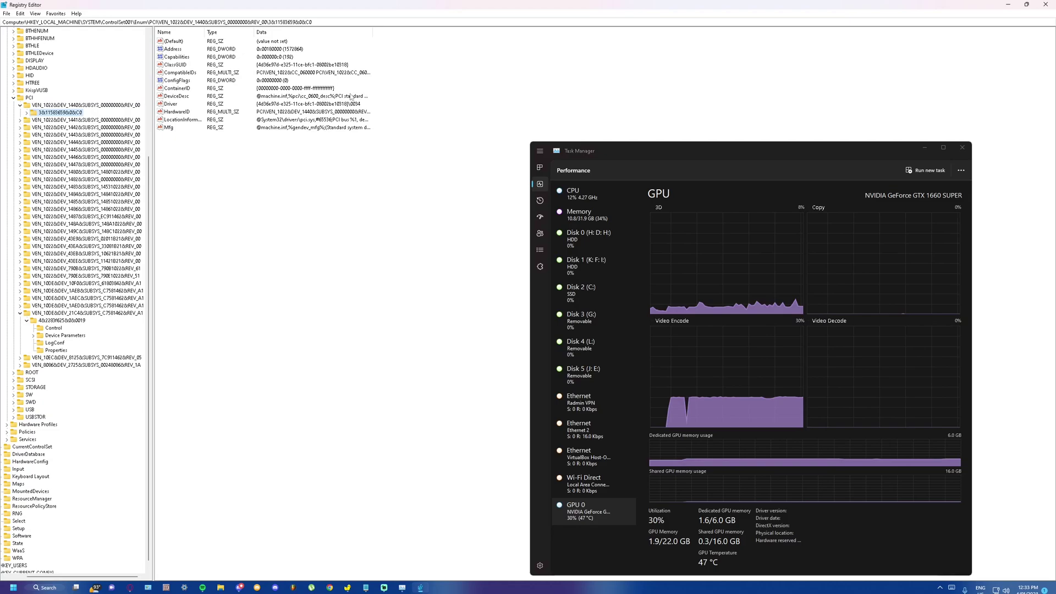
left_click(65, 120)
left_click(20, 120)
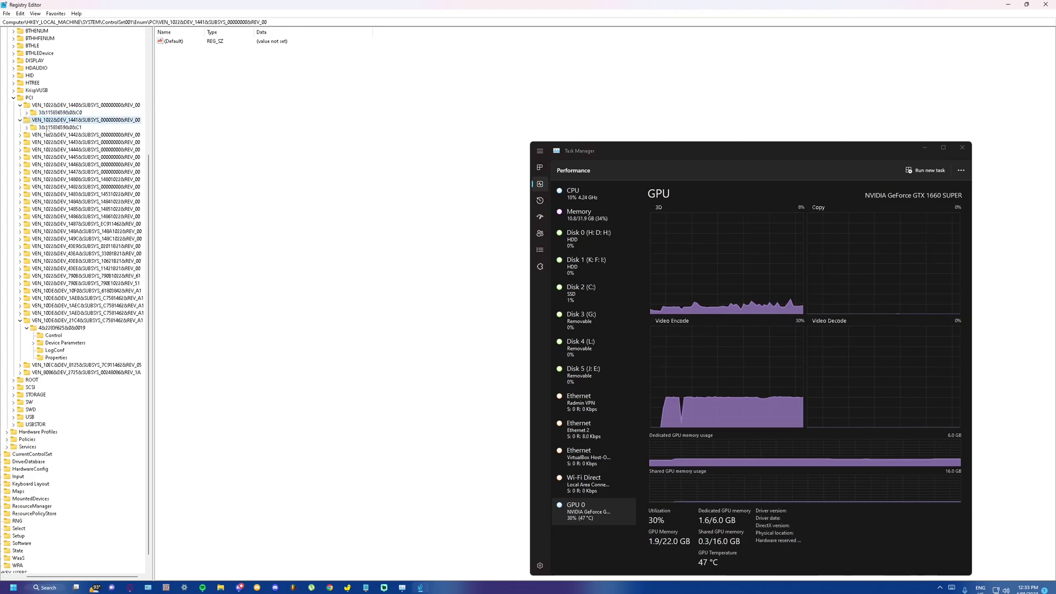
left_click(34, 127)
left_click(36, 135)
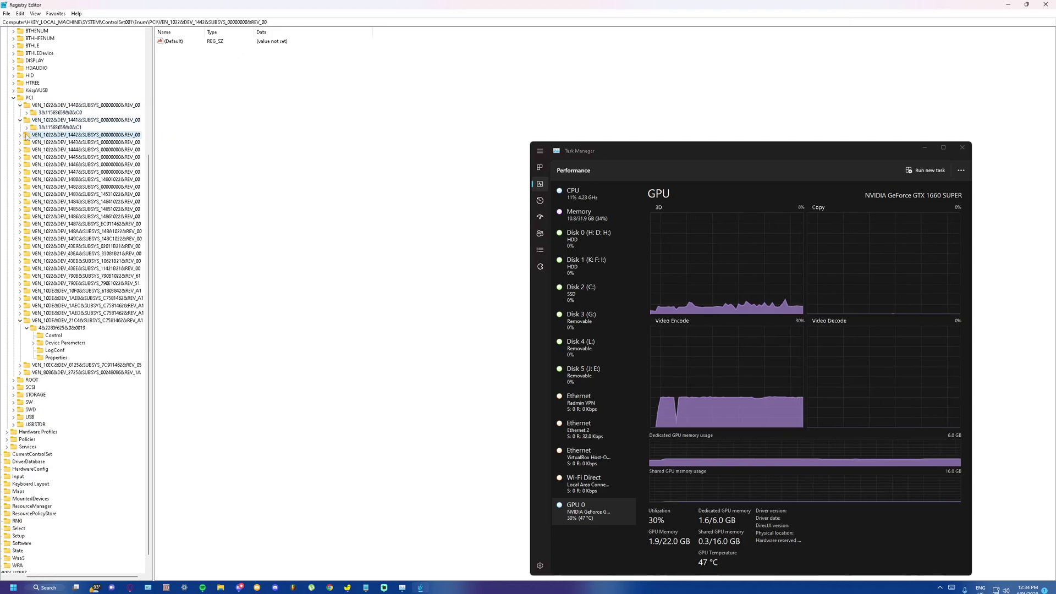
left_click(19, 134)
left_click(46, 143)
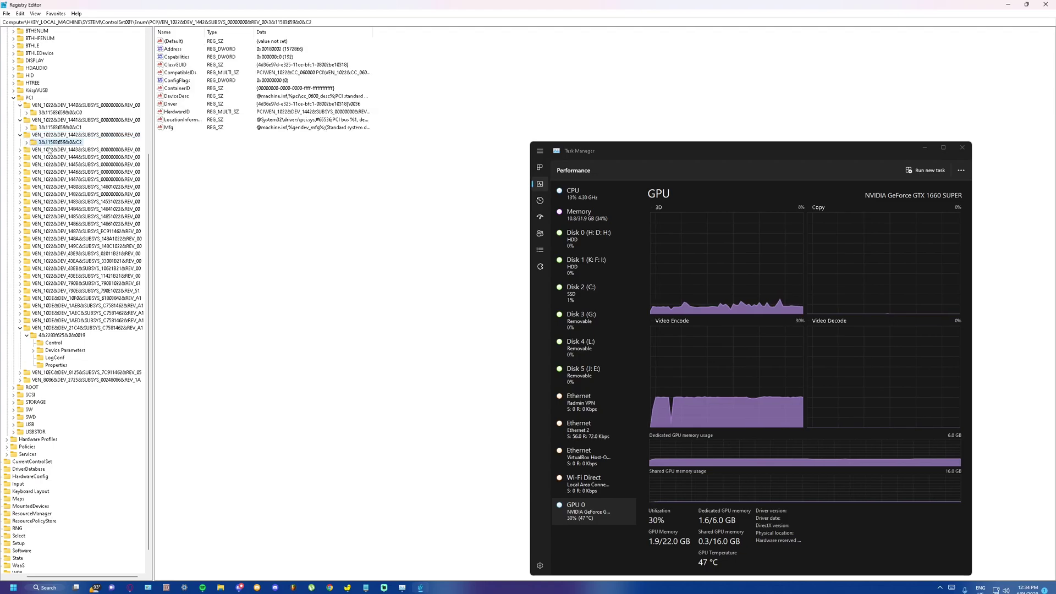
Select the graphics card's subkey under VEN_10DE&DEV_21C4, minimize Task Manager and restore the Registry Editor beside the notes.
left_click(75, 521)
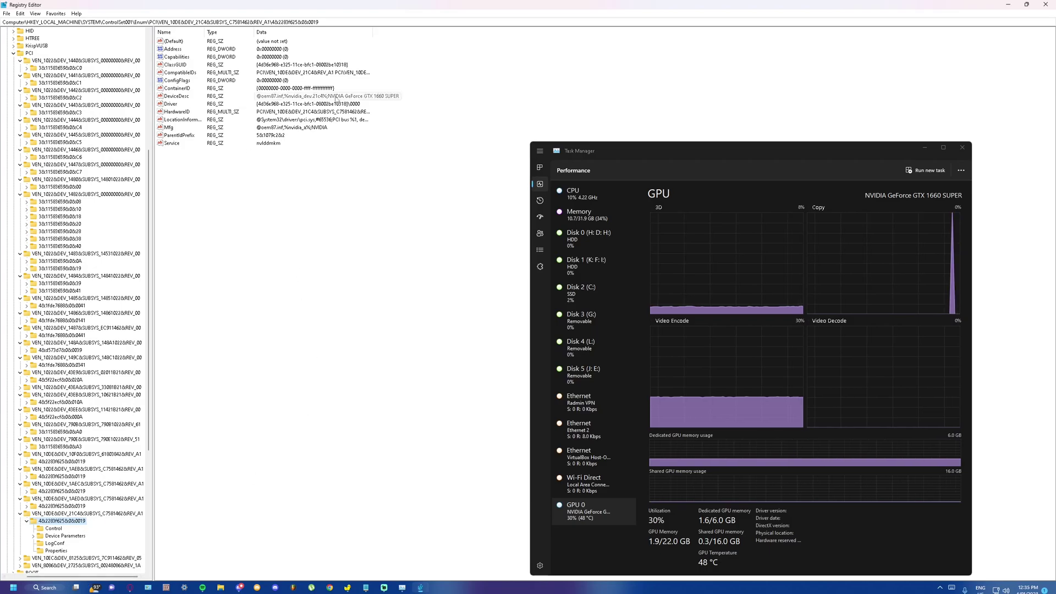
left_click(337, 97)
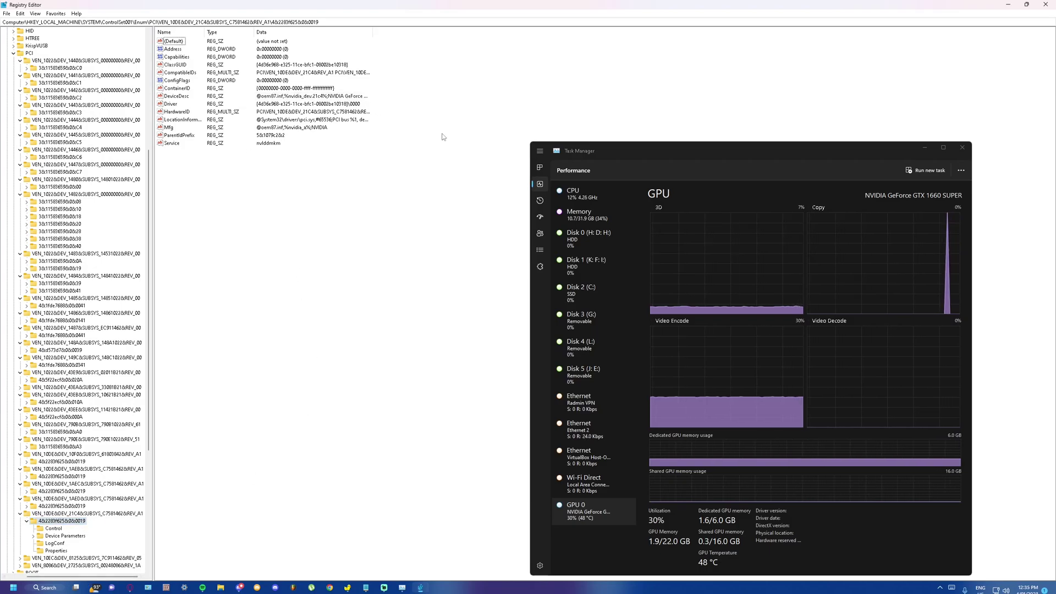
left_click(923, 148)
left_click_drag(782, 7, 271, 103)
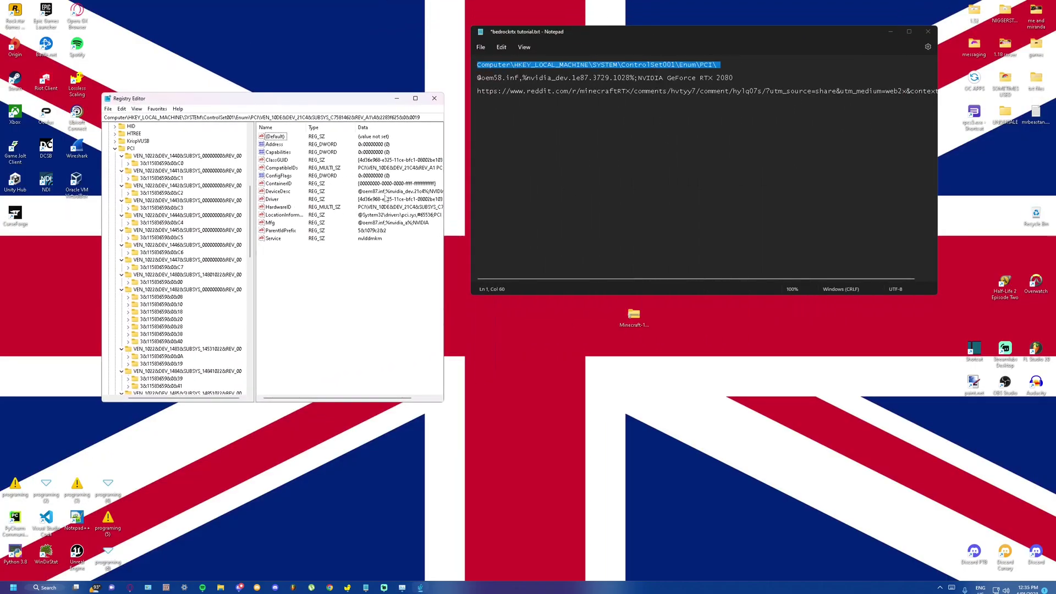
Copy the graphics card's DeviceDesc value data and paste it into the notes below the RTX 2080 line as a backup.
double_click(278, 191)
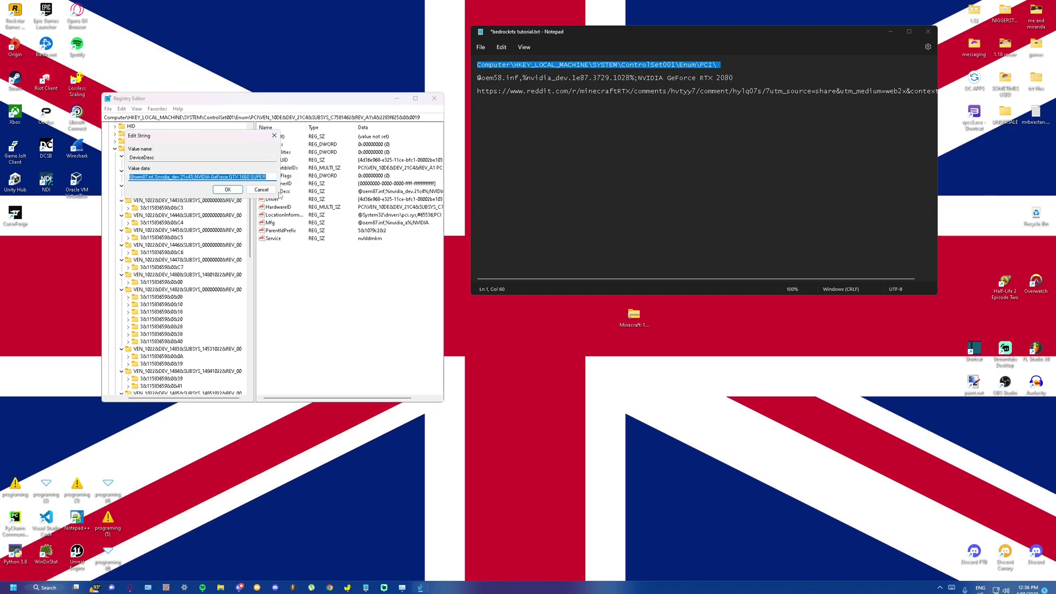
left_click(274, 179)
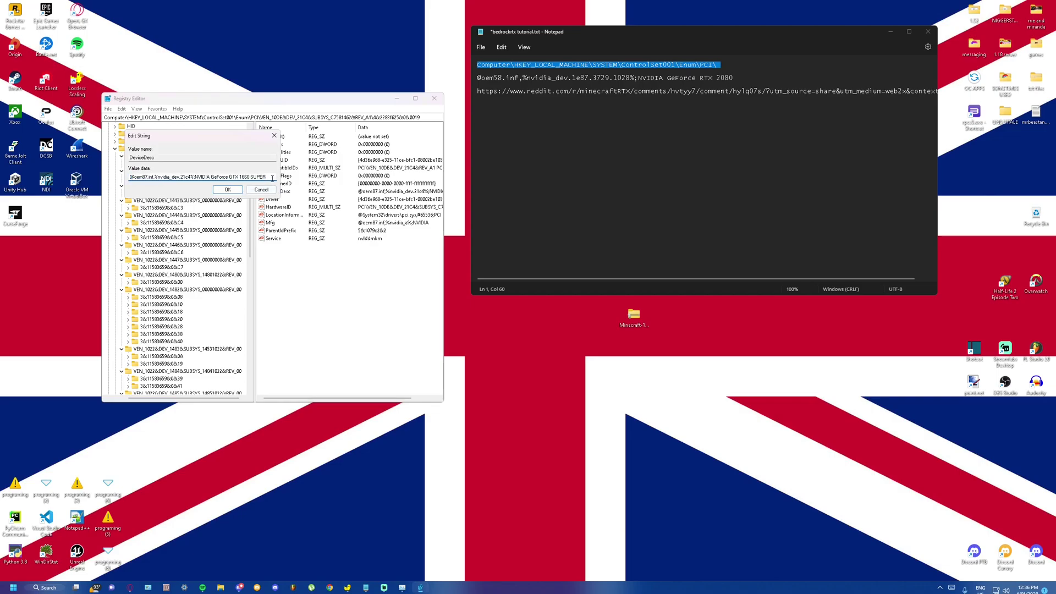
left_click_drag(272, 179, 117, 193)
key("ctrl+c")
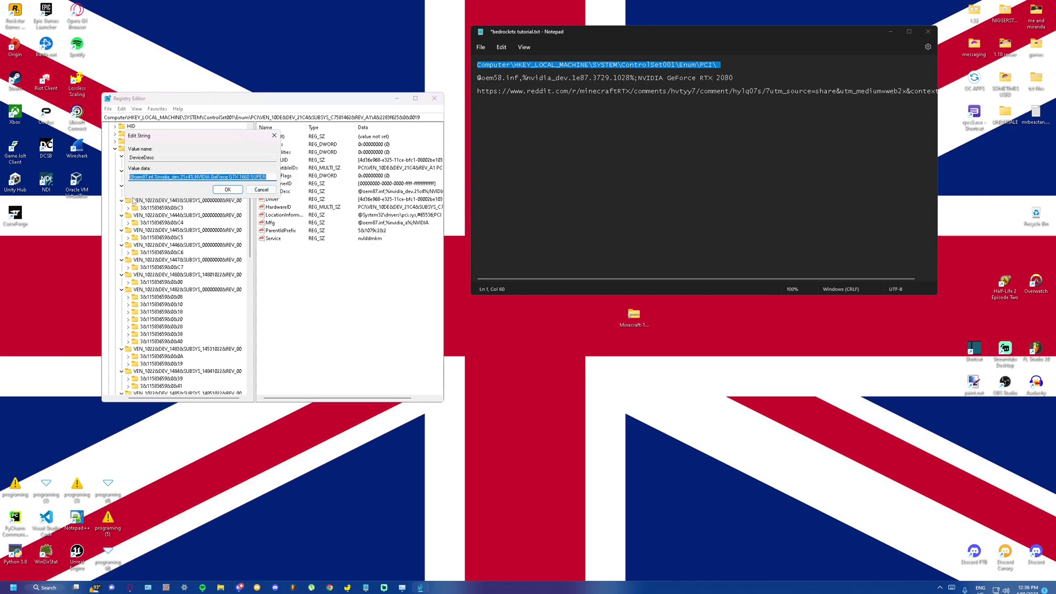
left_click(816, 91)
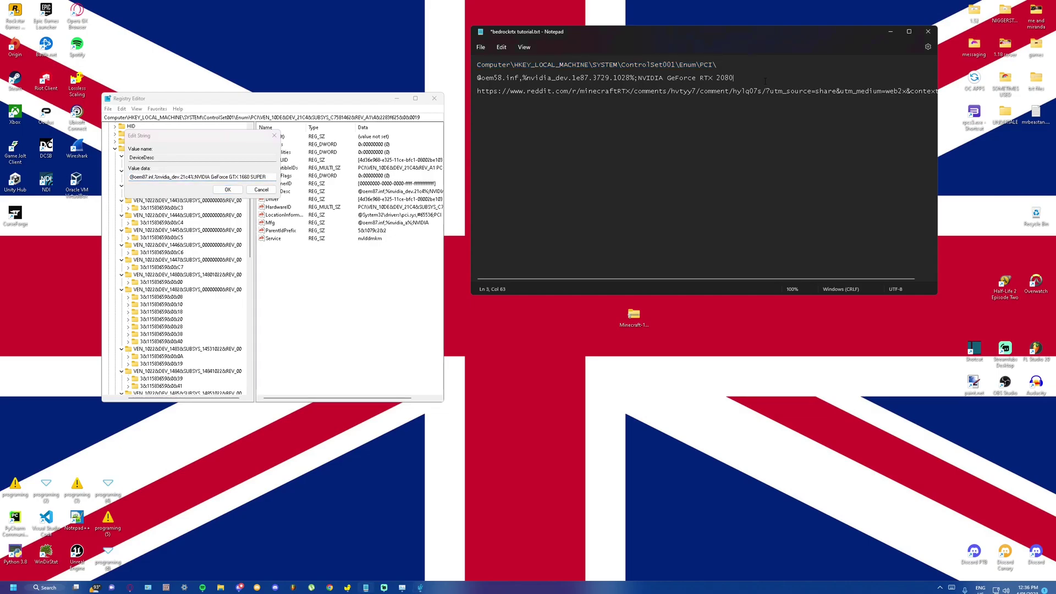
key("Return")
key("ctrl+v")
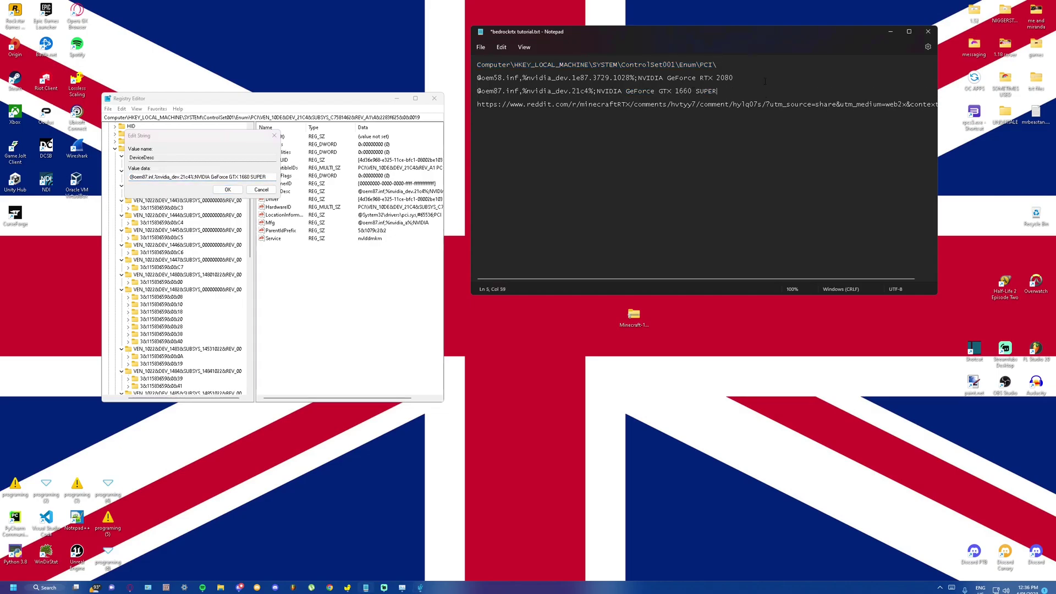
key("Return")
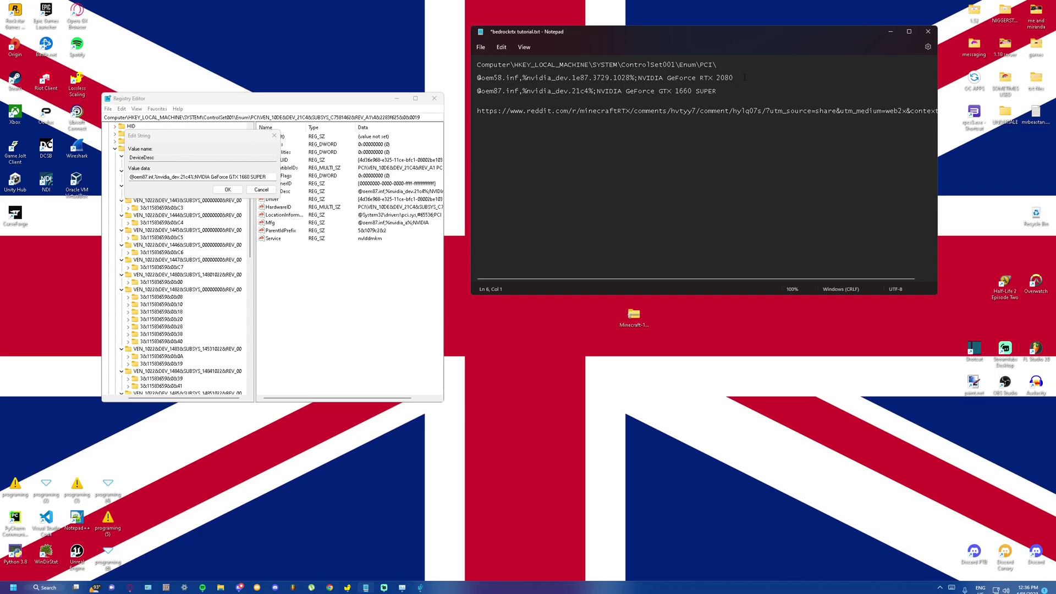
left_click_drag(744, 78, 475, 78)
key("ctrl+c")
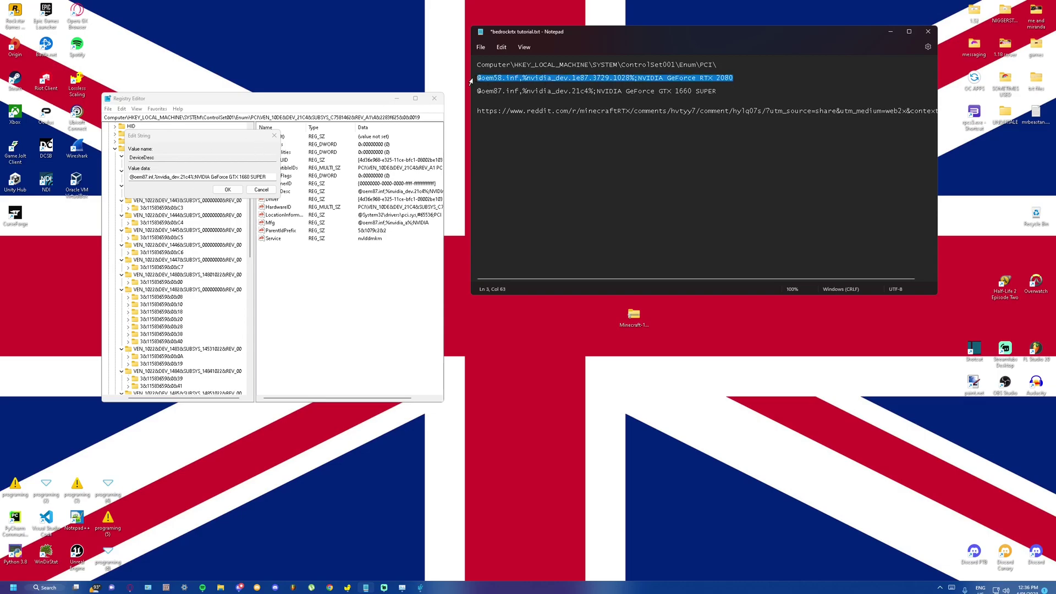
left_click(493, 91)
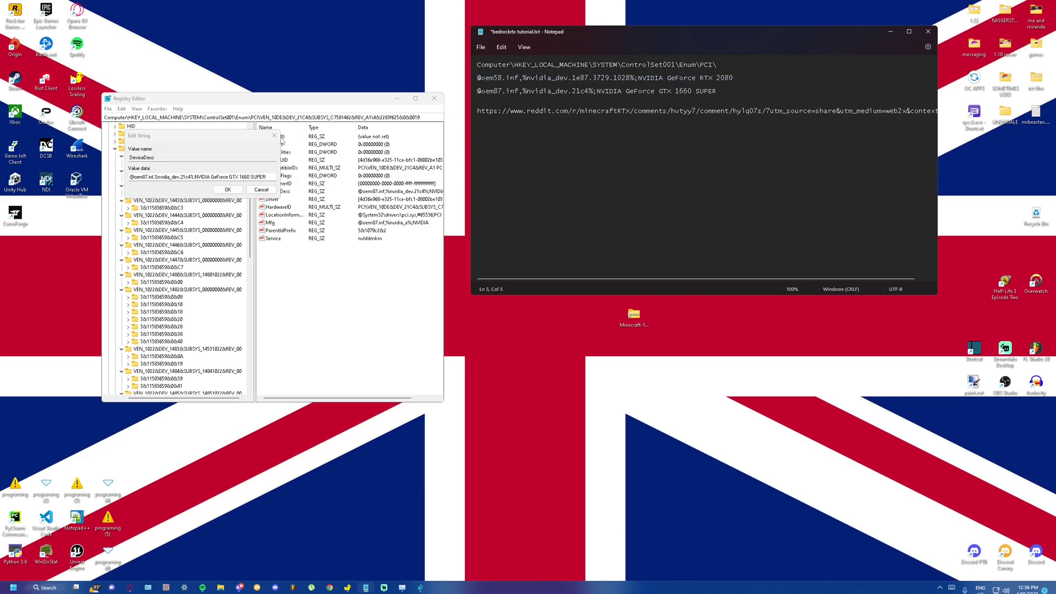
left_click(197, 178)
key("ctrl+v")
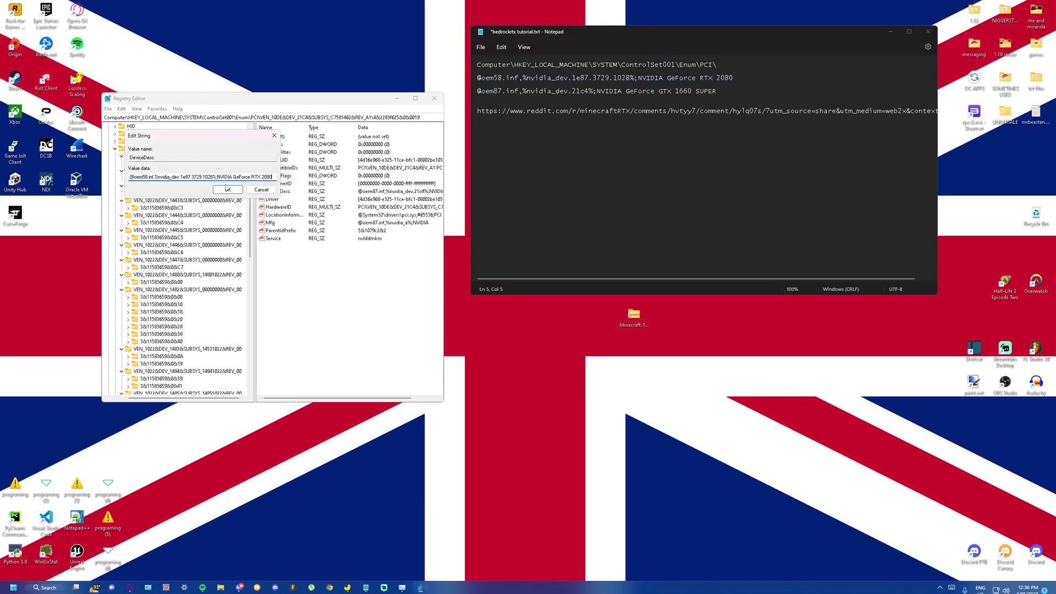
left_click(227, 189)
left_click(433, 98)
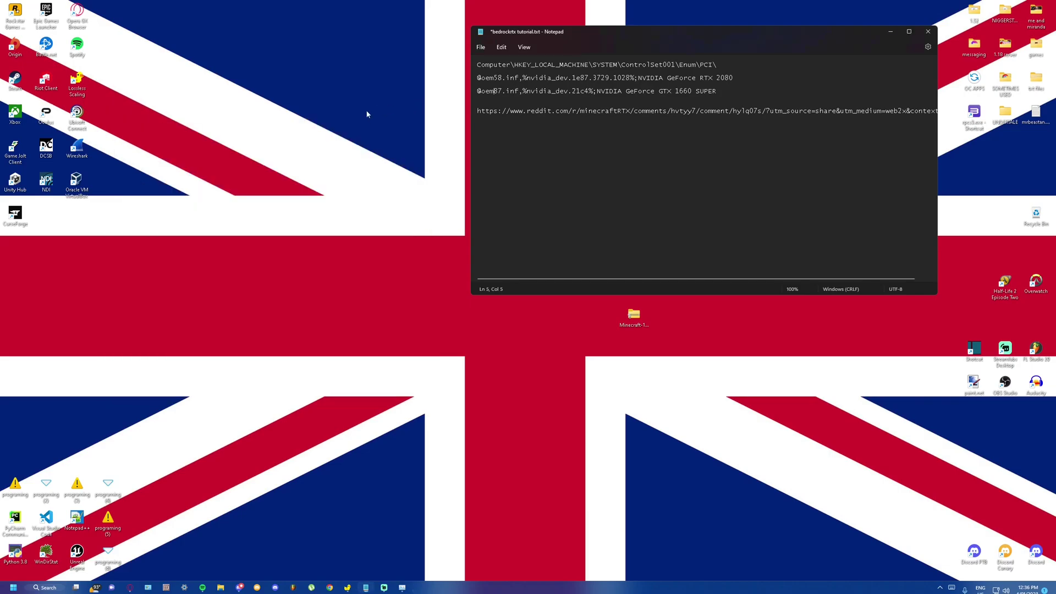
Check the GPU name in Task Manager, close it and shift the Registry Editor window.
right_click(14, 586)
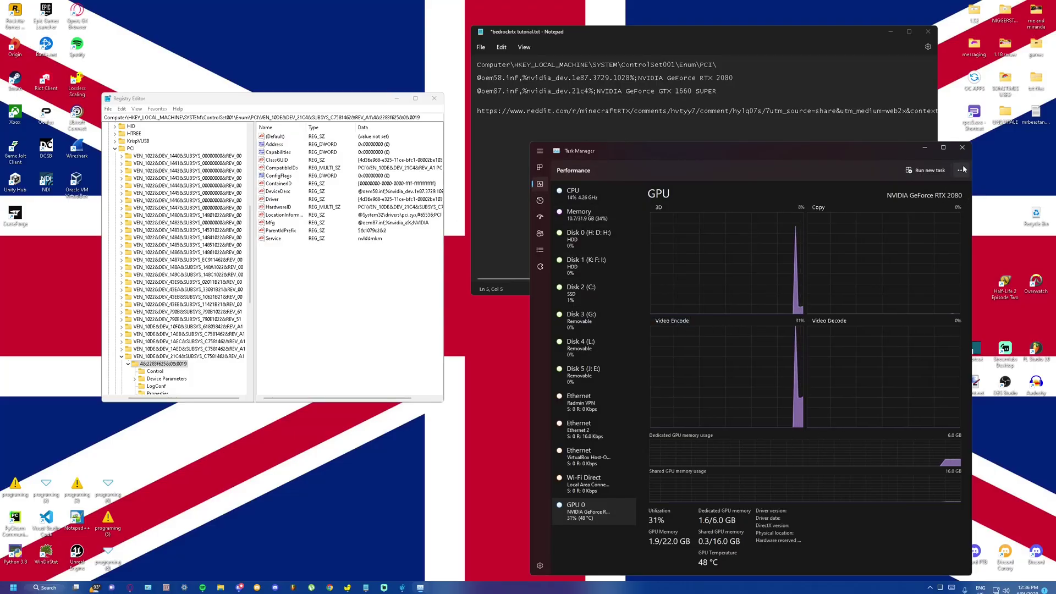
left_click(967, 147)
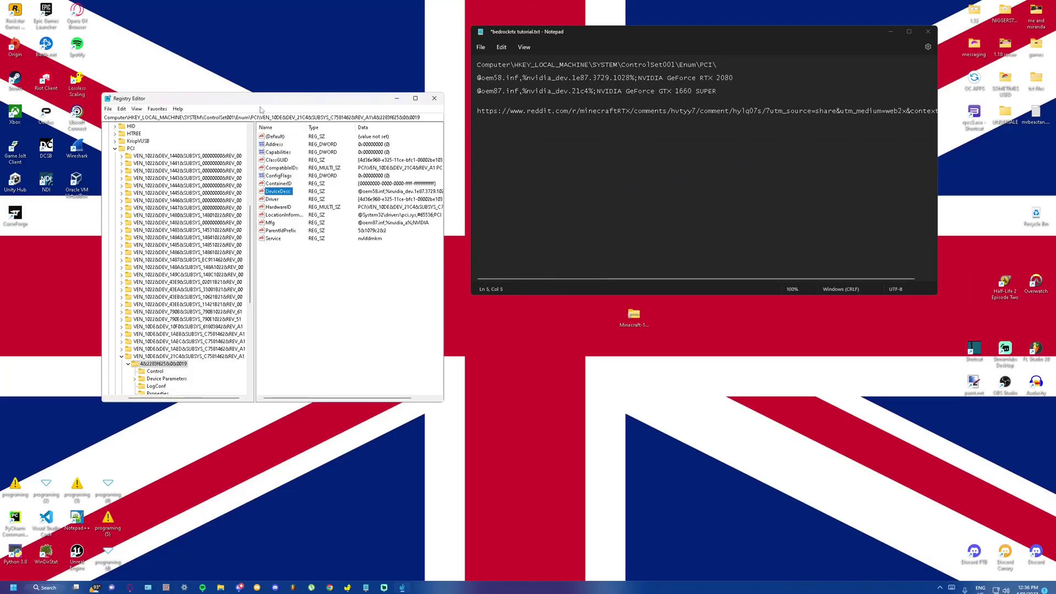
left_click_drag(261, 100, 354, 66)
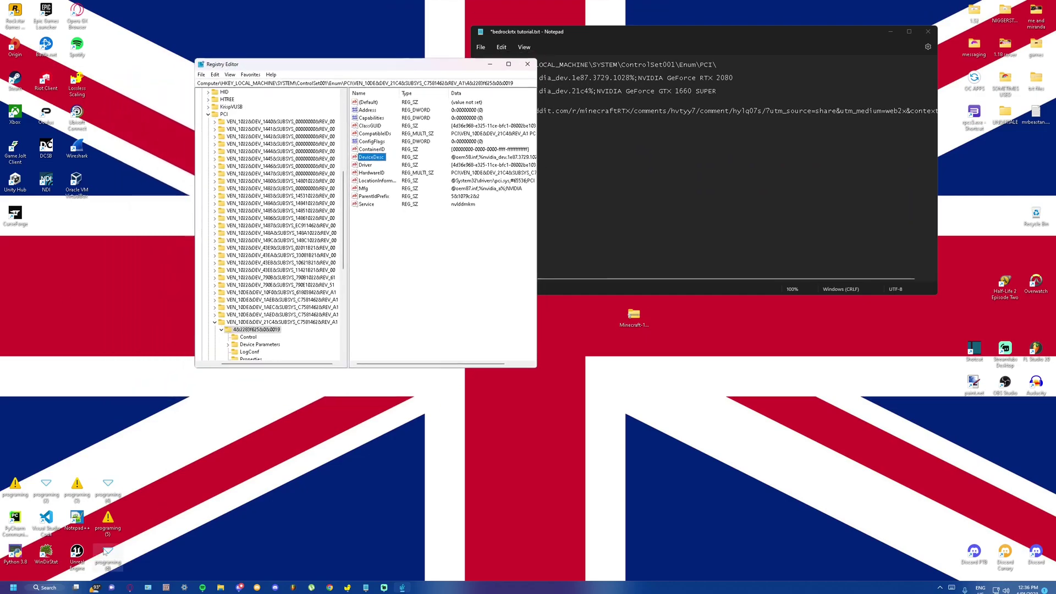
View the computer's power options that include Restart, and dismiss them.
left_click(14, 587)
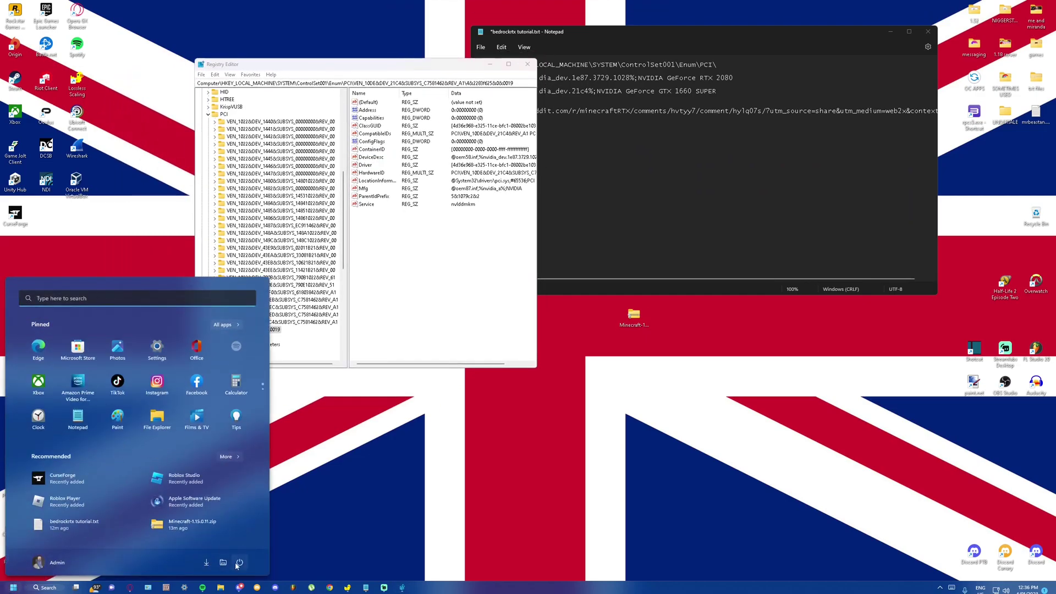
left_click(240, 564)
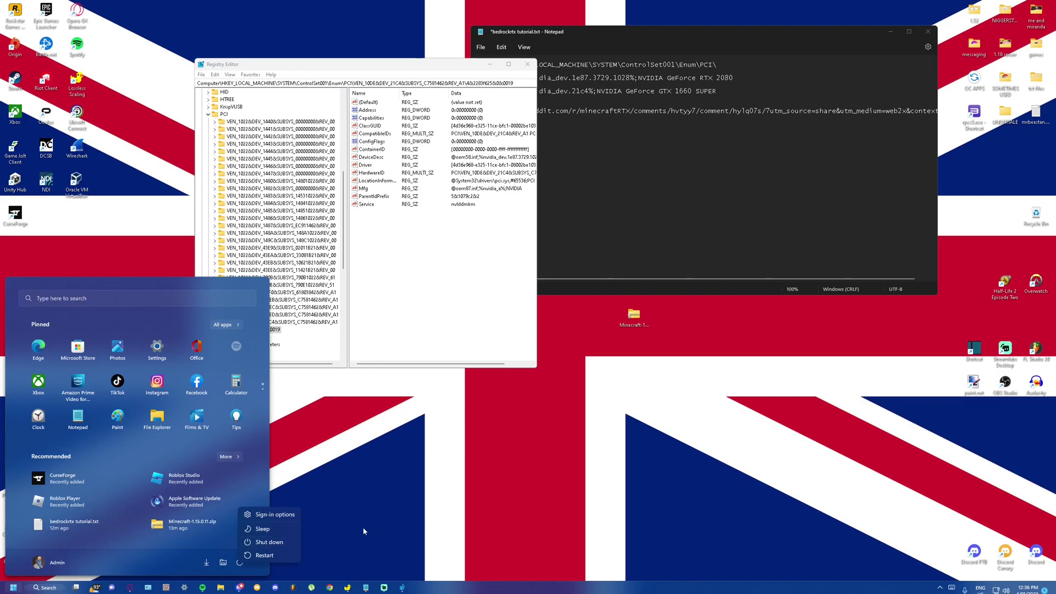
left_click(379, 520)
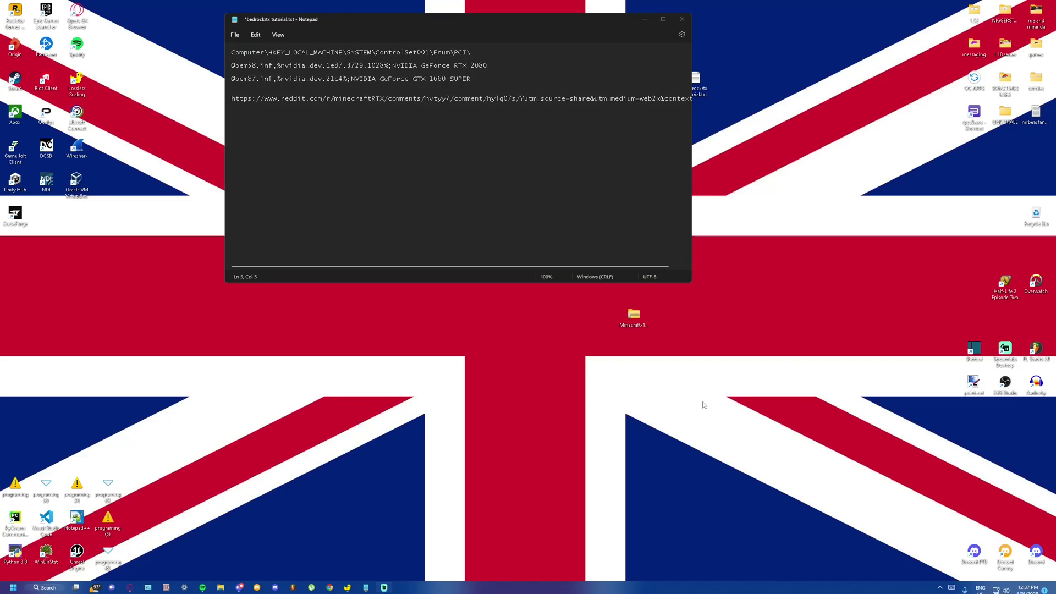
Move the Minecraft-1.15.0.11.zip archive one grid cell over on the desktop.
left_click(634, 318)
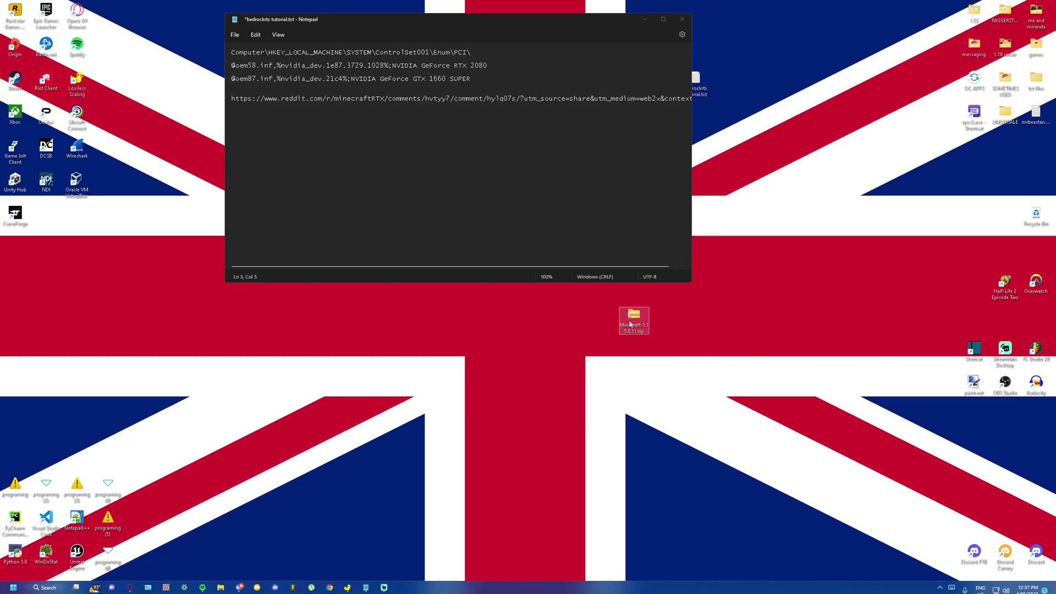
left_click_drag(632, 324, 602, 325)
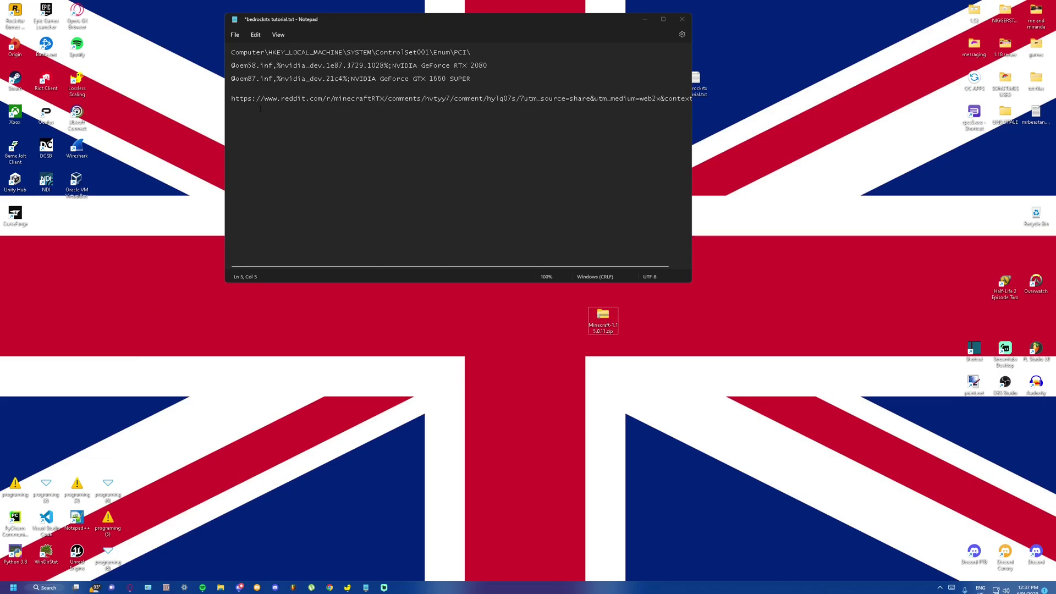
Extract the Minecraft-1.15.0.11.zip archive from the desktop to the root of Local Disk (D:).
left_click(277, 98)
left_click(682, 380)
double_click(611, 323)
left_click_drag(348, 57, 408, 62)
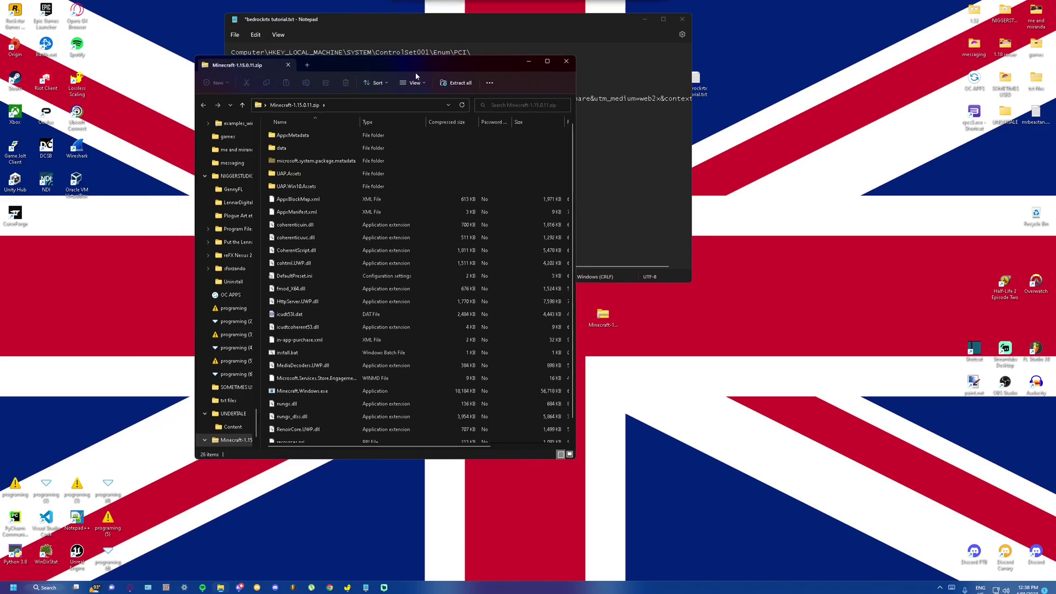
left_click(456, 83)
left_click(612, 262)
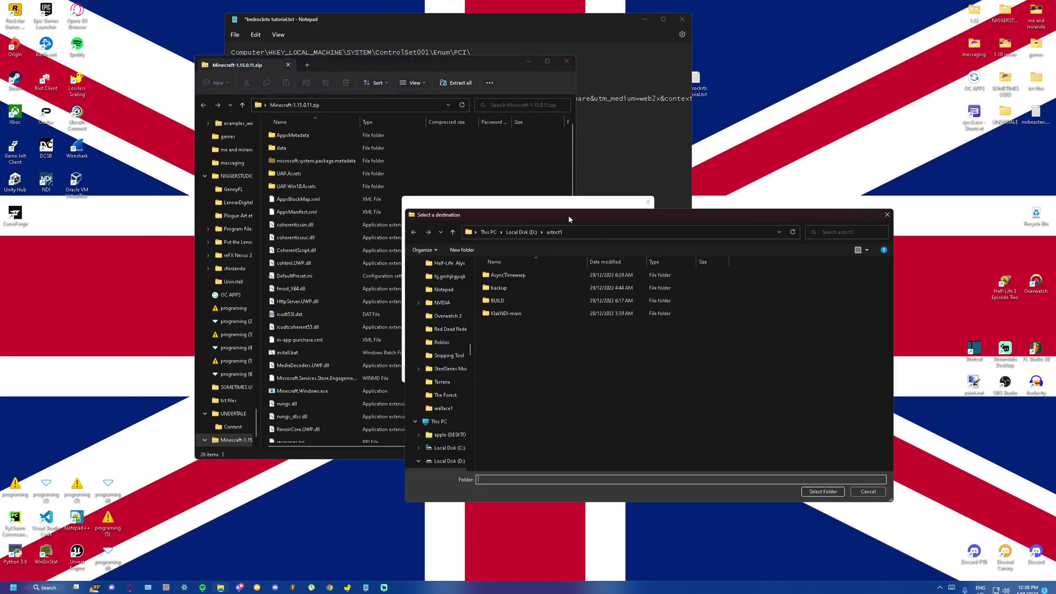
left_click(525, 231)
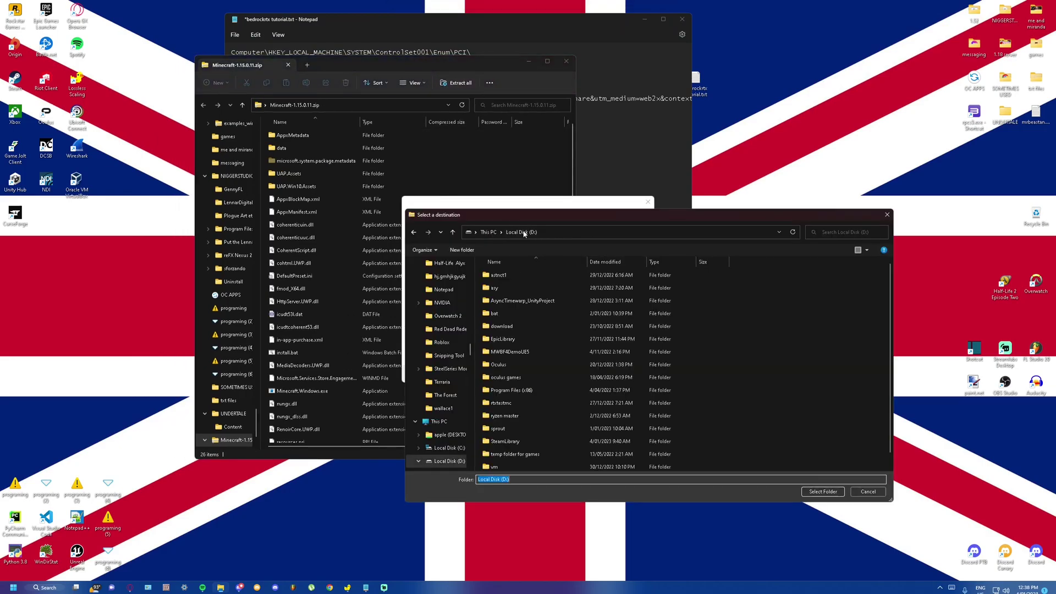
left_click(840, 492)
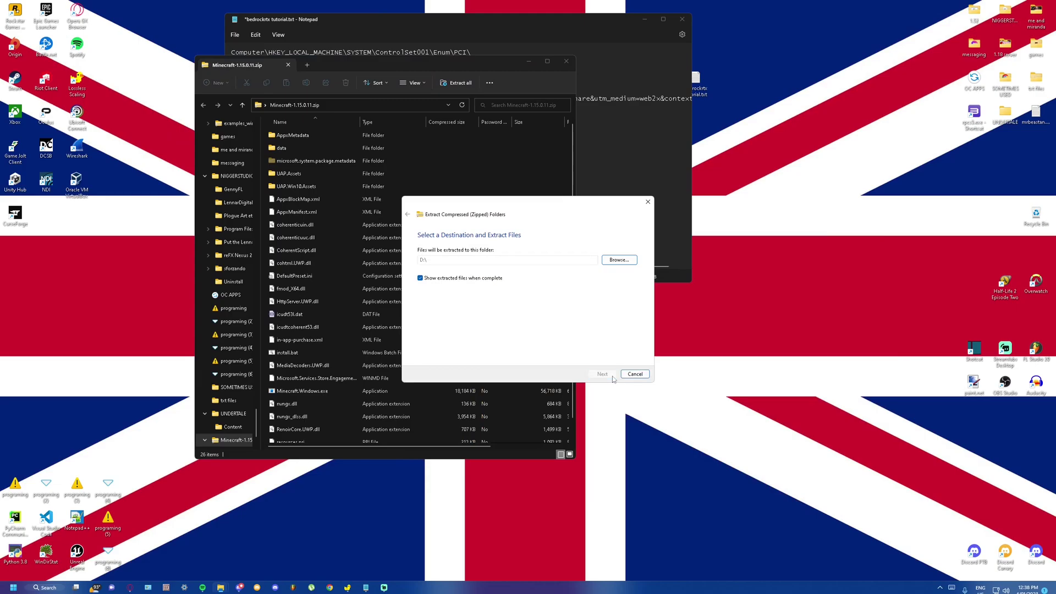
left_click(609, 376)
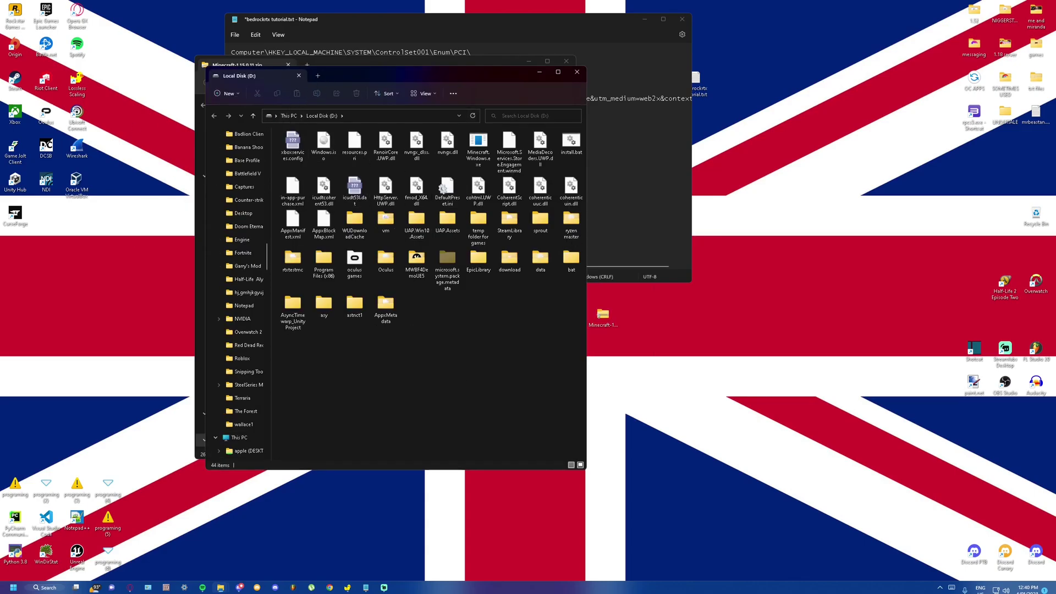
Rearrange the archive and Local Disk (D:) windows so the extracted files are in front.
left_click_drag(358, 72, 662, 106)
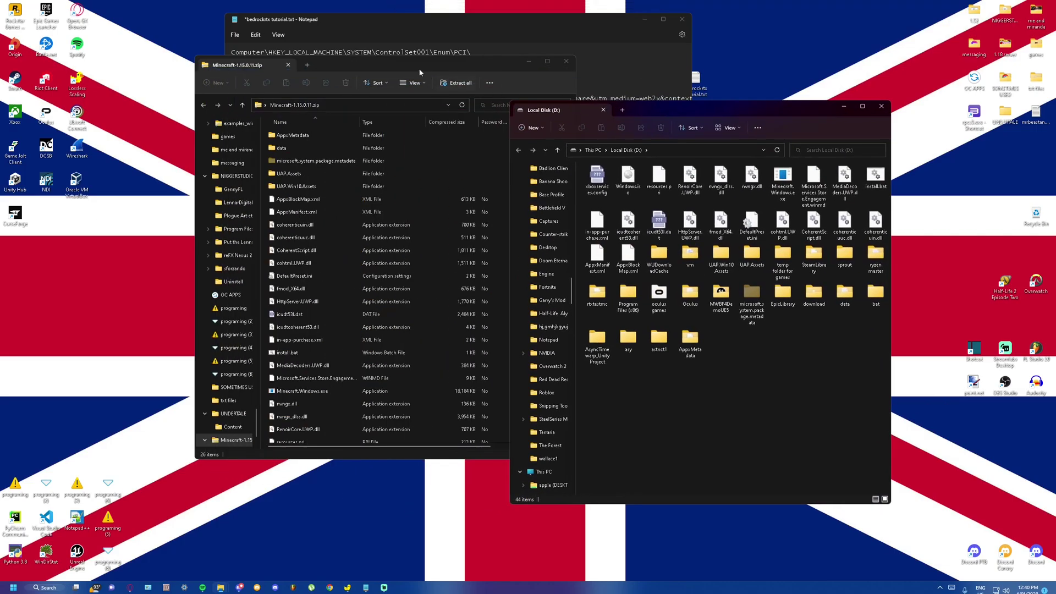
left_click_drag(420, 61, 341, 64)
left_click(797, 398)
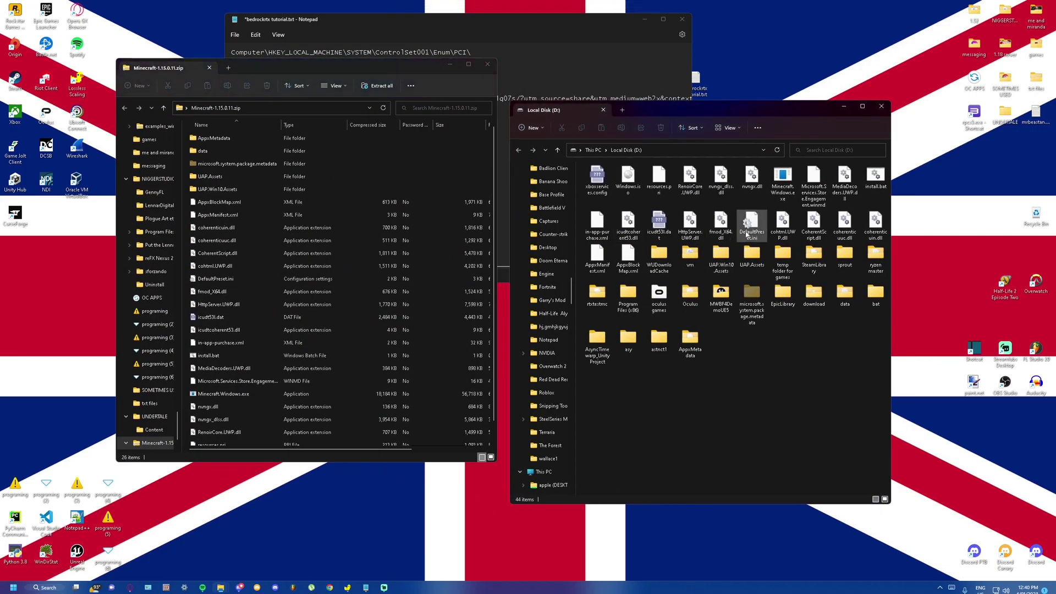
left_click_drag(722, 111, 265, 89)
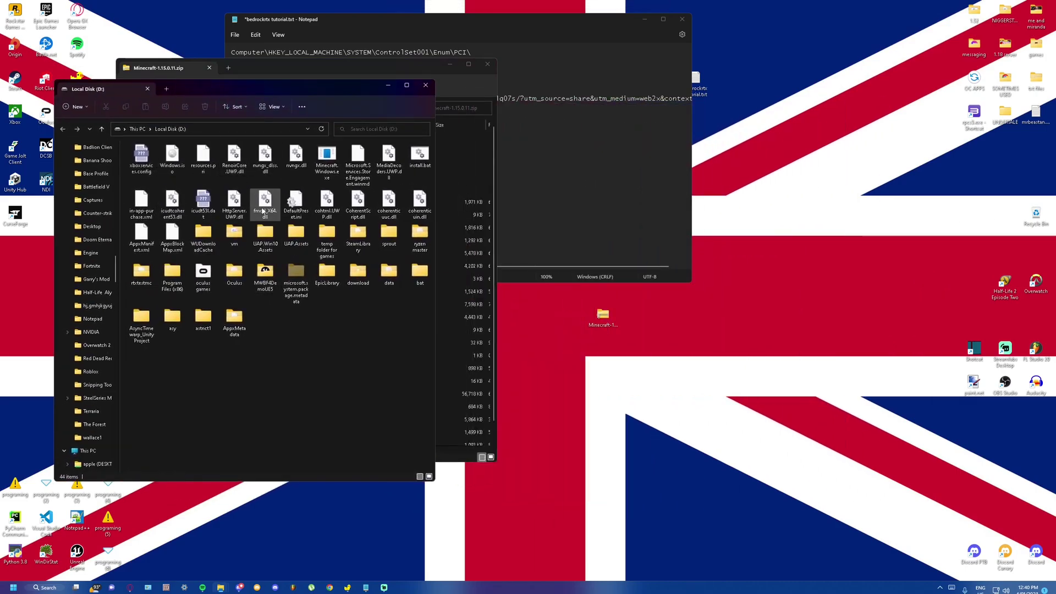
Create a new folder in the root of Local Disk (D:), keeping its default name.
right_click(333, 367)
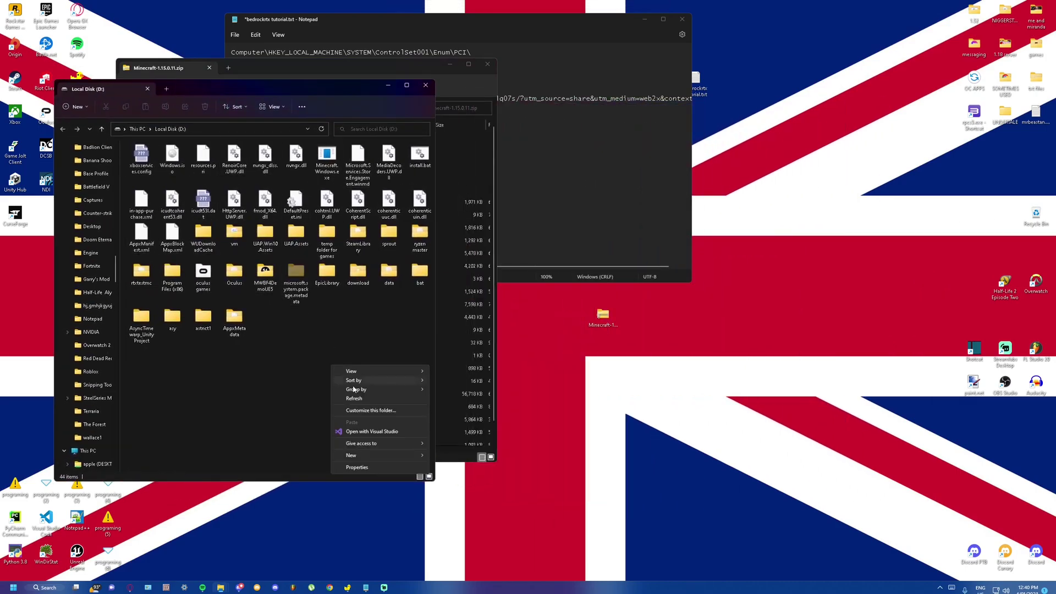
mouse_move(358, 455)
left_click(468, 456)
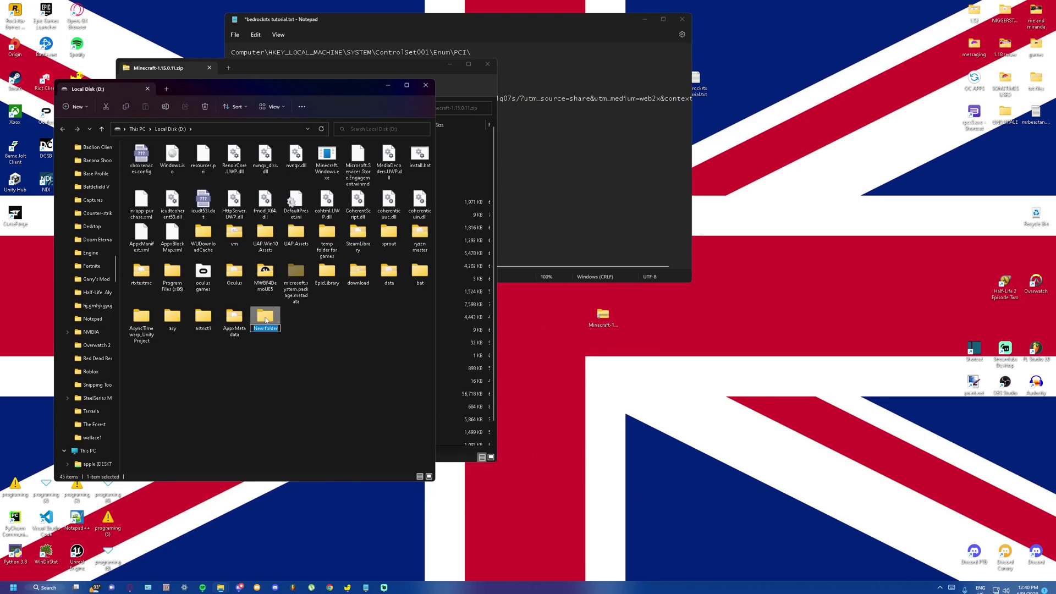
left_click_drag(265, 317, 281, 334)
left_click(374, 331)
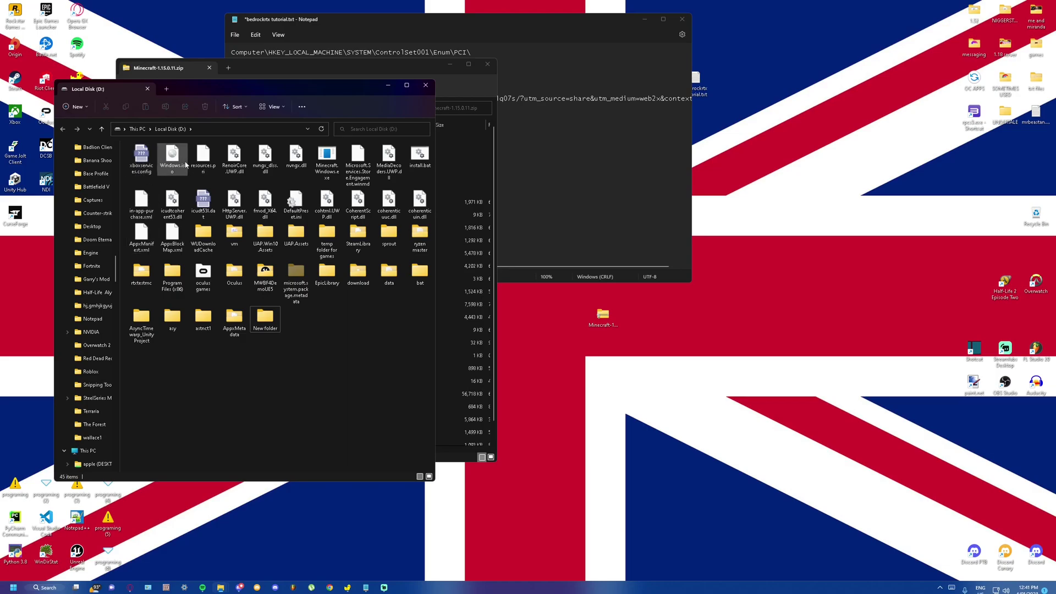
Run install.bat on Local Disk (D:) to register the Minecraft package, and close the console and both Explorer windows.
double_click(416, 164)
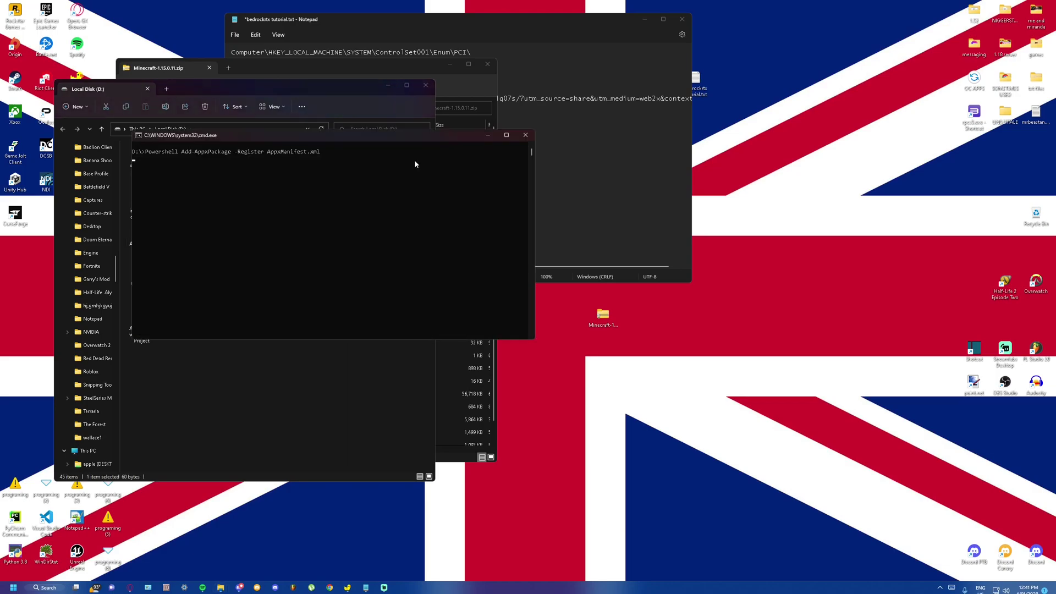
left_click_drag(243, 137, 358, 143)
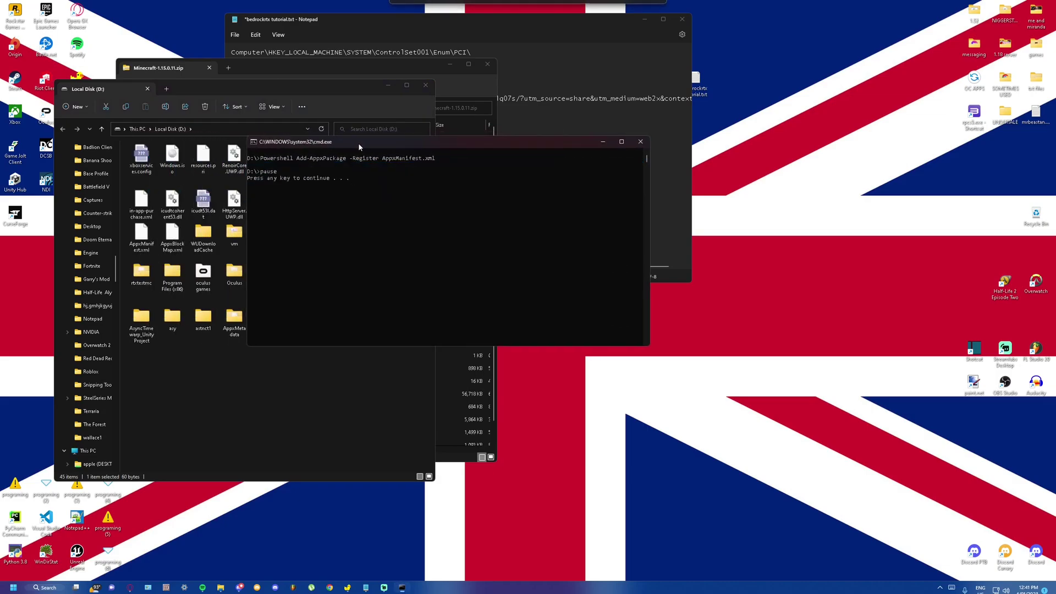
key("Return")
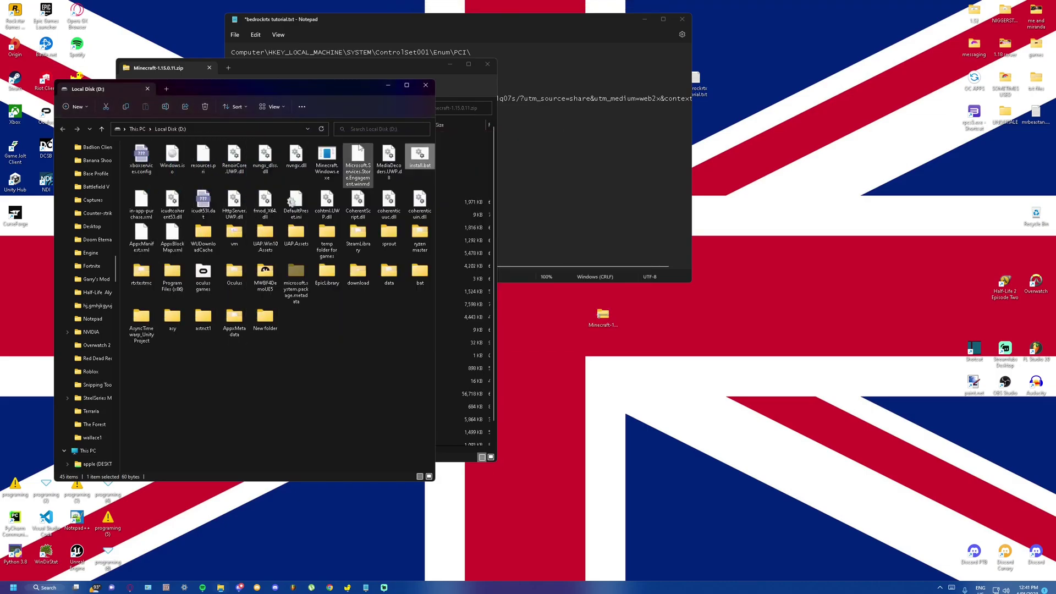
left_click(424, 86)
left_click(487, 64)
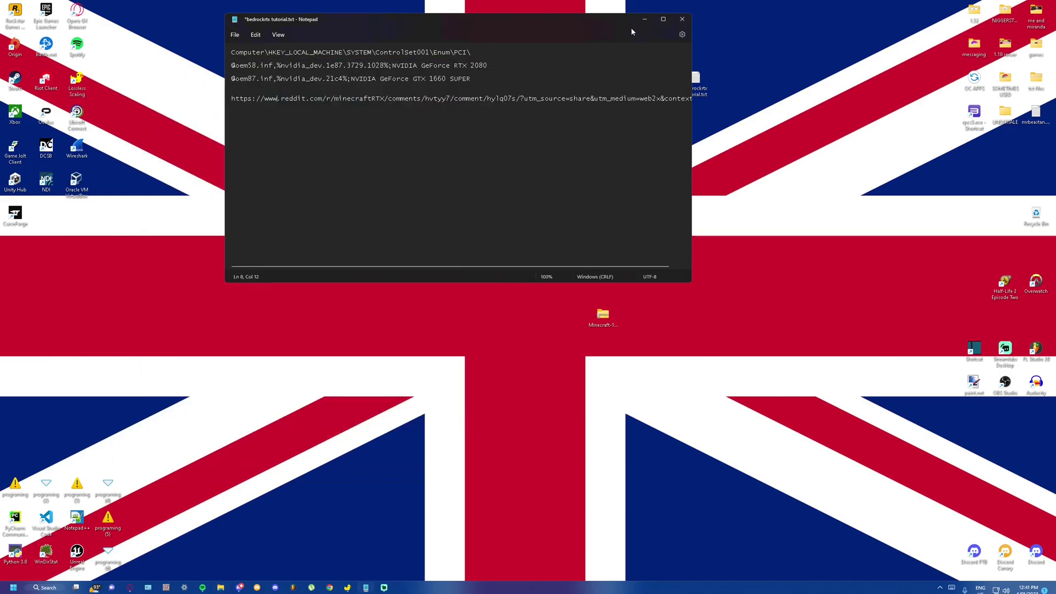
Close the bedrockrtx tutorial.txt notes and save their changes.
left_click_drag(605, 22, 504, 131)
left_click(582, 130)
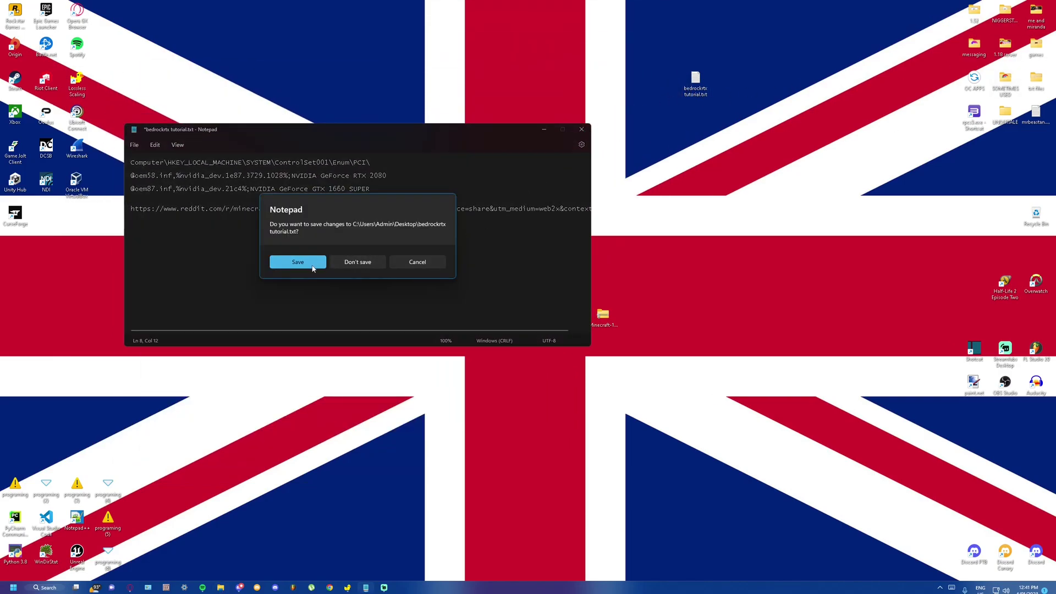
left_click(321, 266)
key("super")
key("super")
key("super")
key("super")
key("super")
key("super")
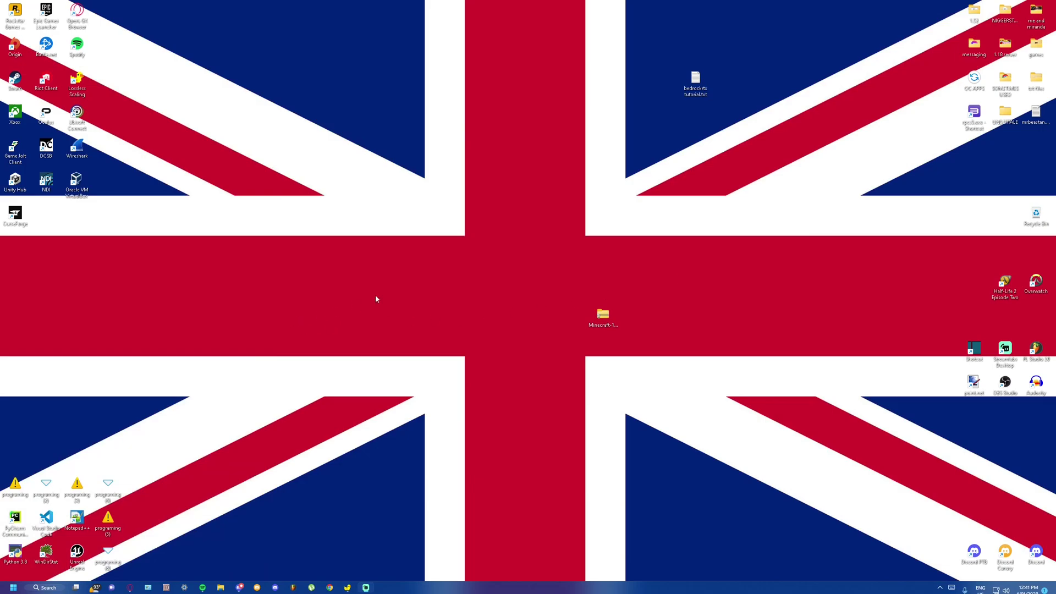
Launch Minecraft from the games folder on the desktop to check its title screen, and close the game and folder.
double_click(1039, 55)
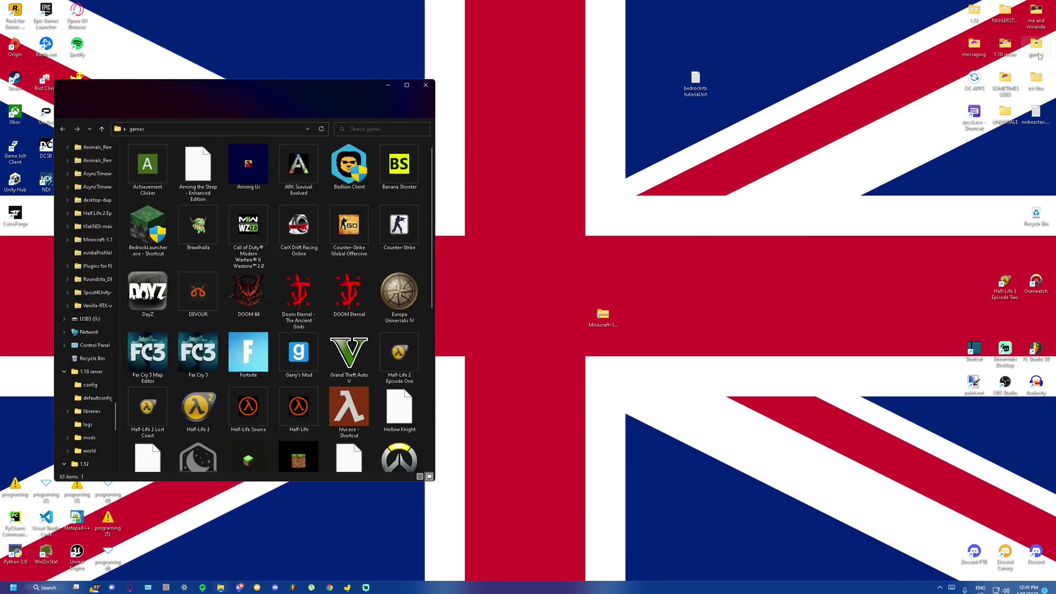
scroll(222, 244, "down", 5)
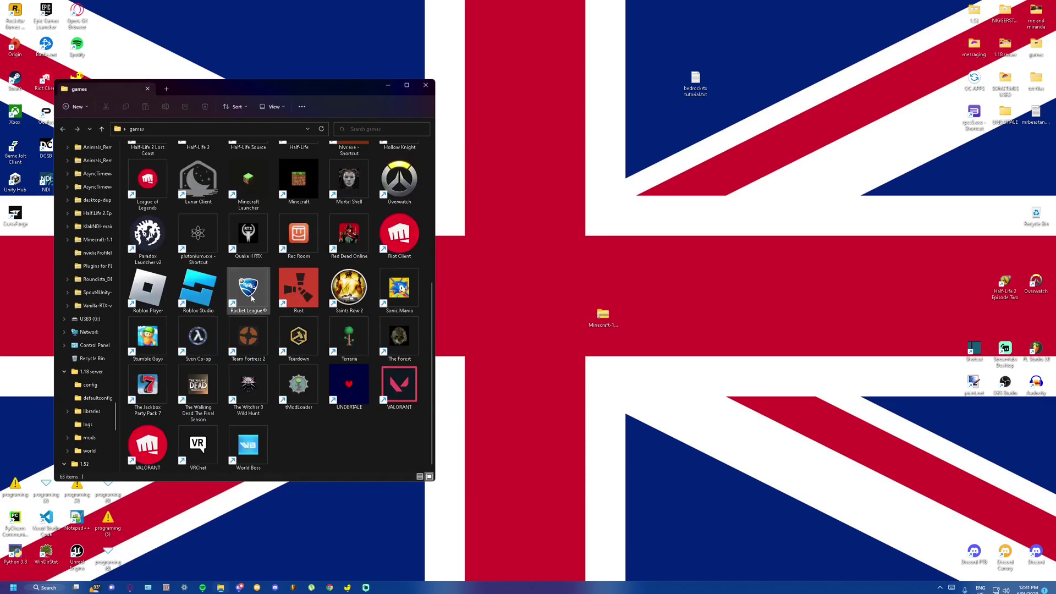
scroll(252, 300, "up", 5)
scroll(288, 385, "down", 5)
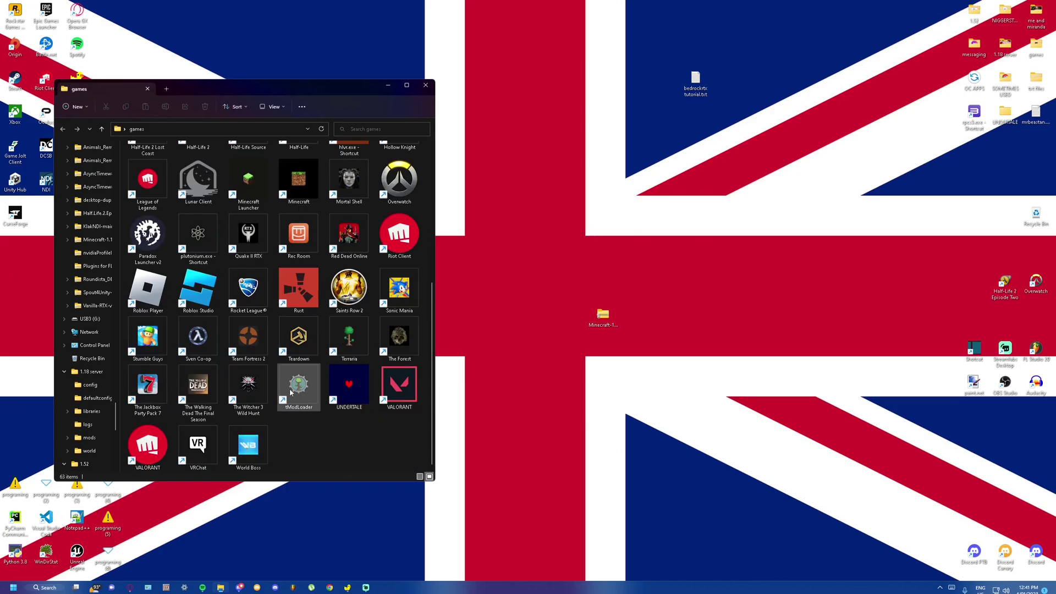
double_click(294, 182)
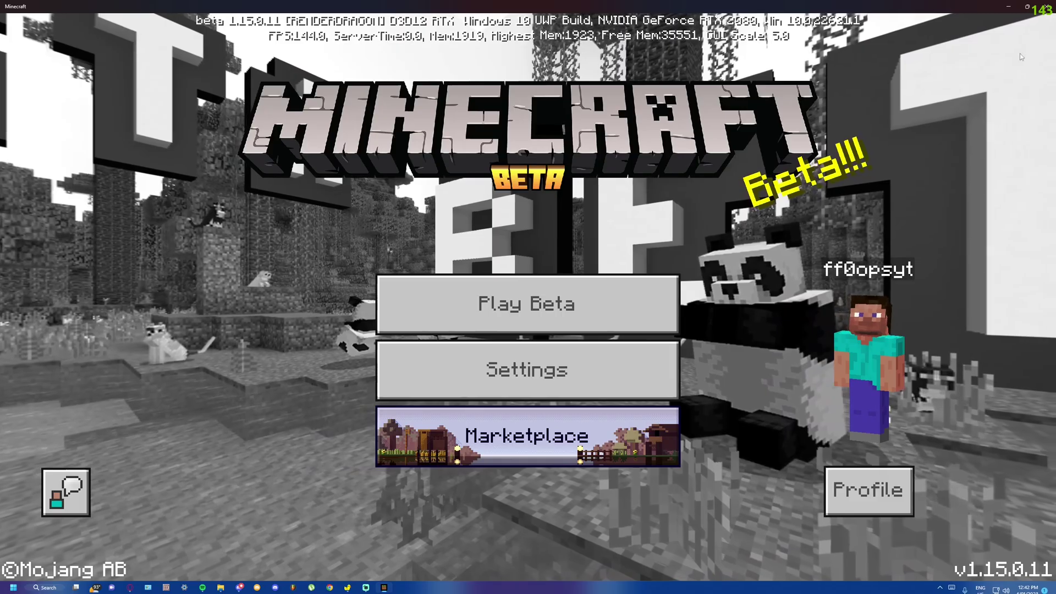
key("alt+F4")
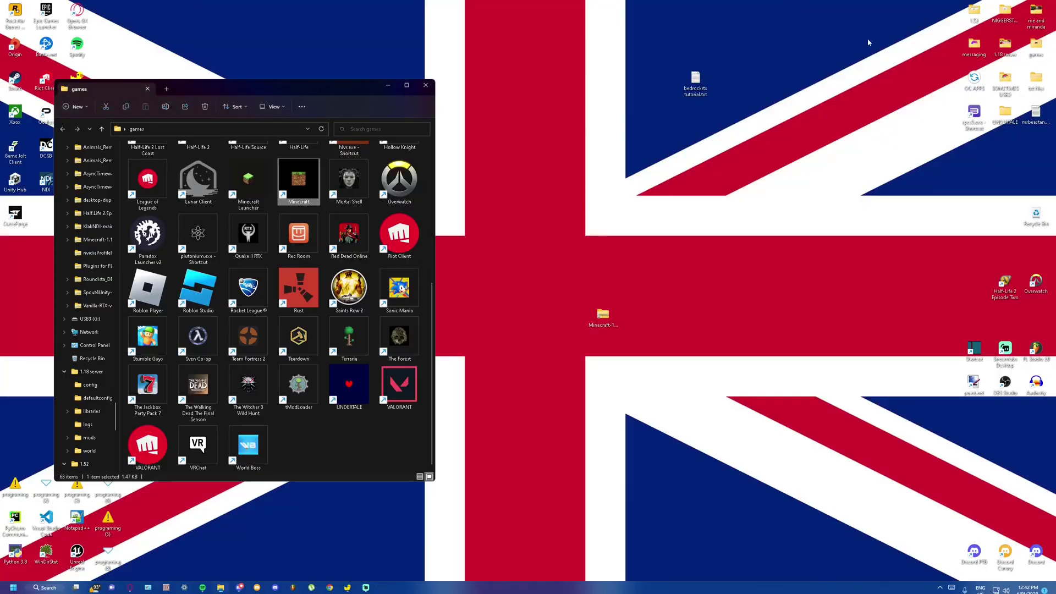
left_click(425, 87)
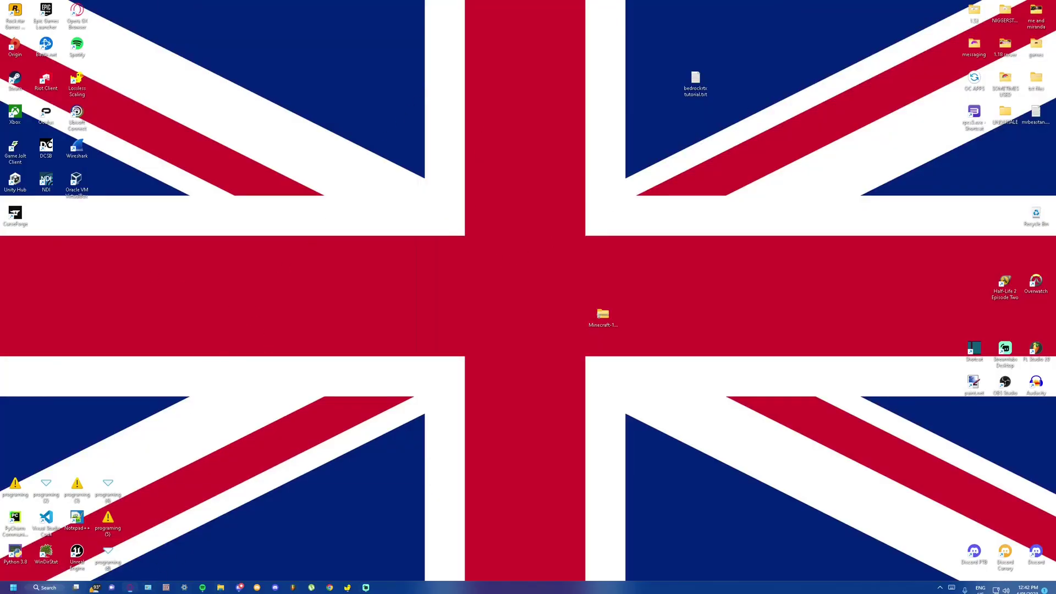
Switch to the Opera browser and open the RTX version page of MCPEDL (mcpedl.com/version/rtx/) in a new tab.
left_click_drag(0, 95, 320, 2)
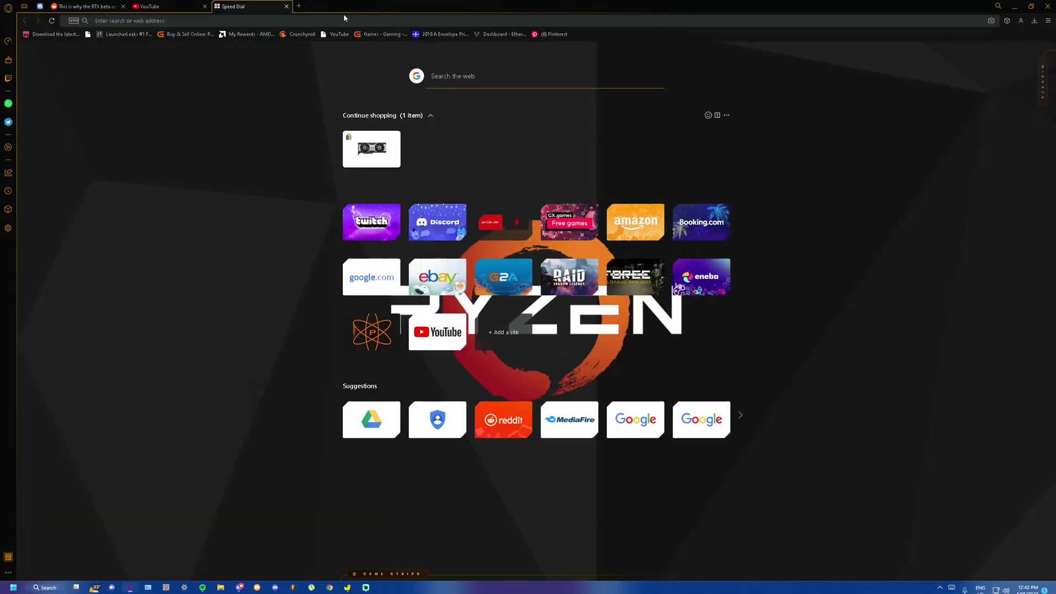
type("rtx 3080")
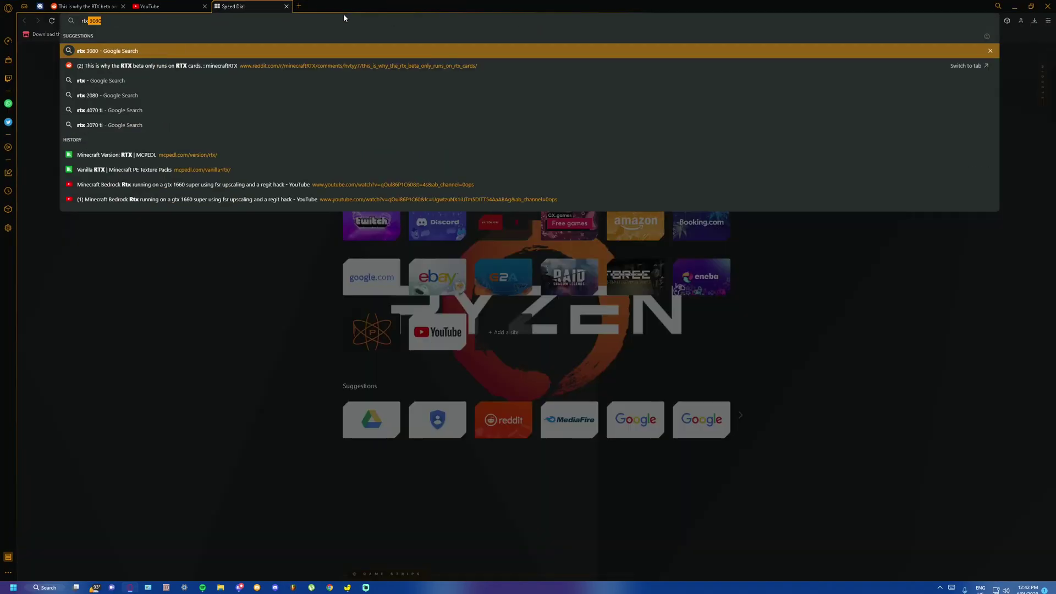
key("Return")
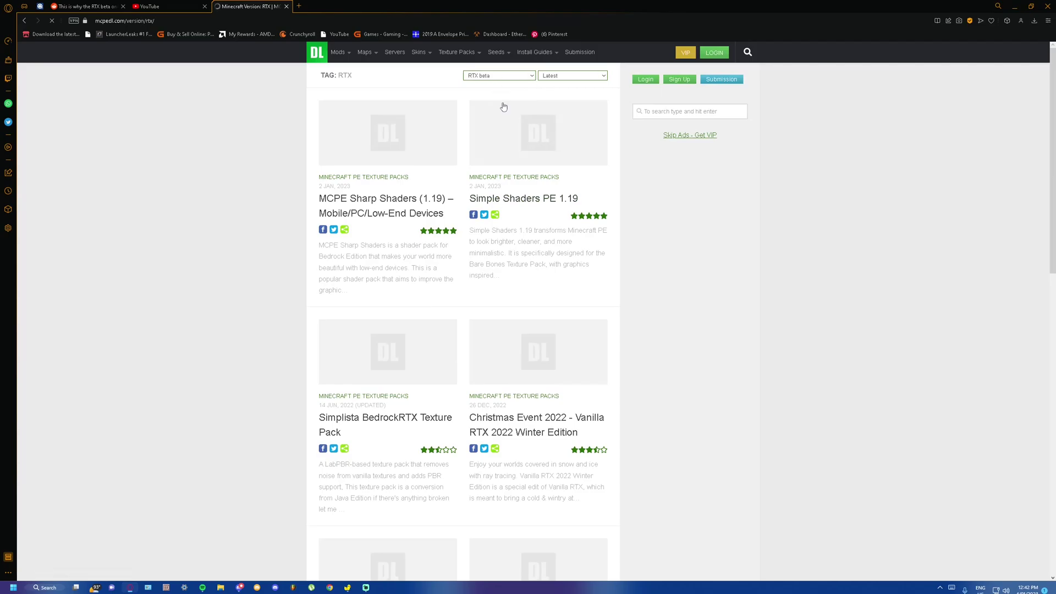
Browse the RTX beta listing of texture packs on MCPEDL, keeping the version filter at RTX beta.
left_click(473, 76)
left_click(466, 80)
scroll(490, 235, "down", 8)
scroll(486, 219, "up", 8)
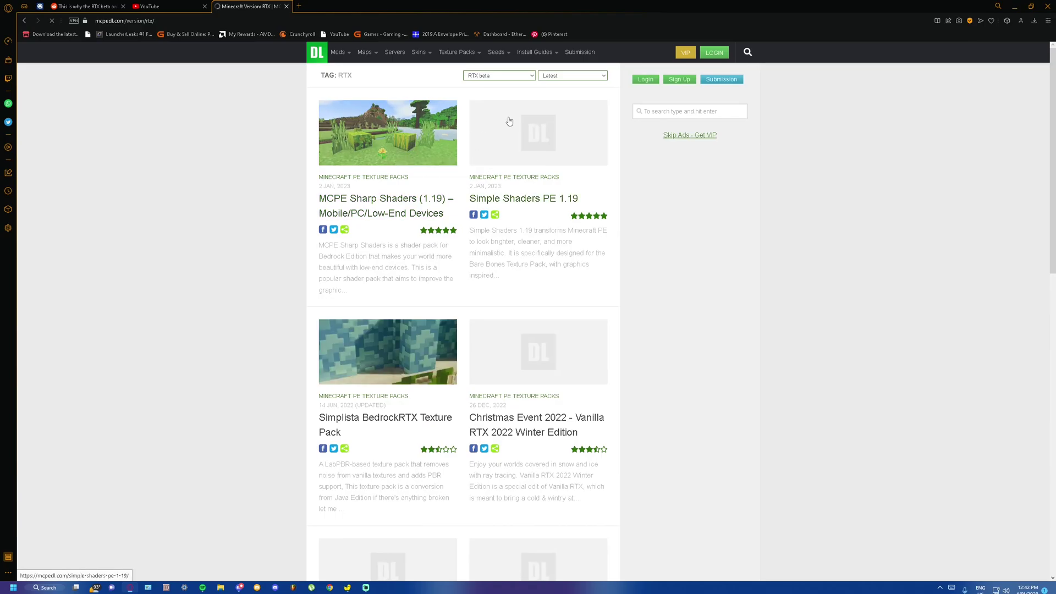
scroll(506, 122, "down", 3)
scroll(386, 132, "up", 3)
scroll(386, 132, "down", 4)
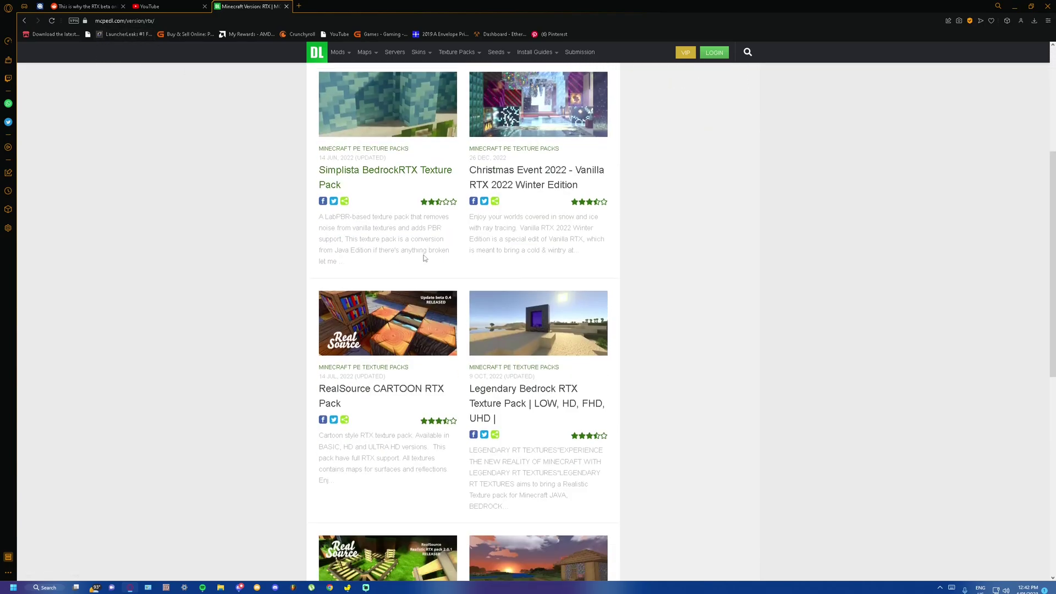
scroll(418, 236, "up", 4)
scroll(373, 237, "down", 2)
scroll(374, 237, "down", 1)
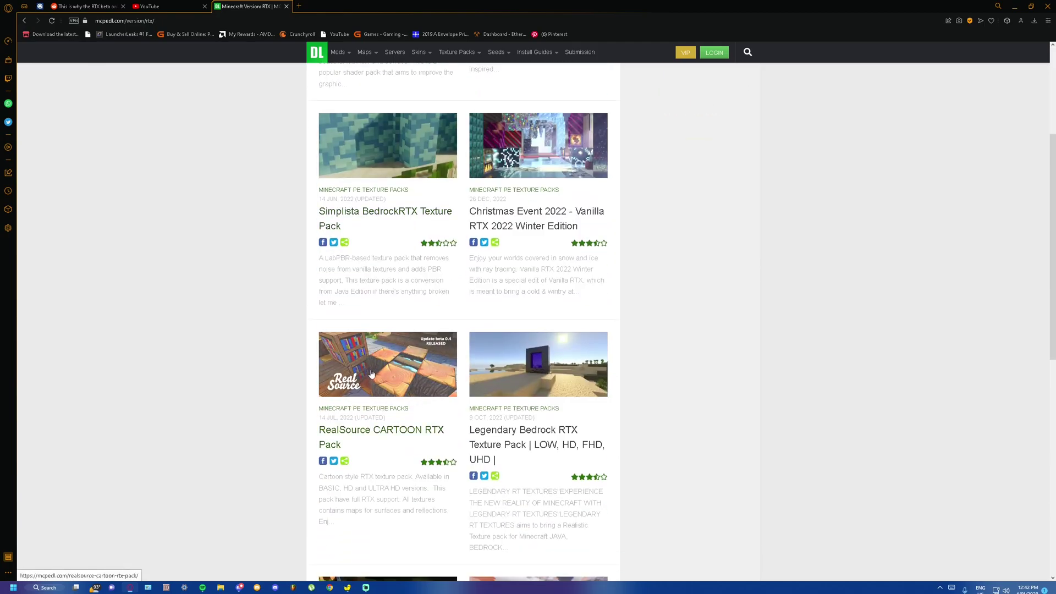
scroll(390, 352, "down", 6)
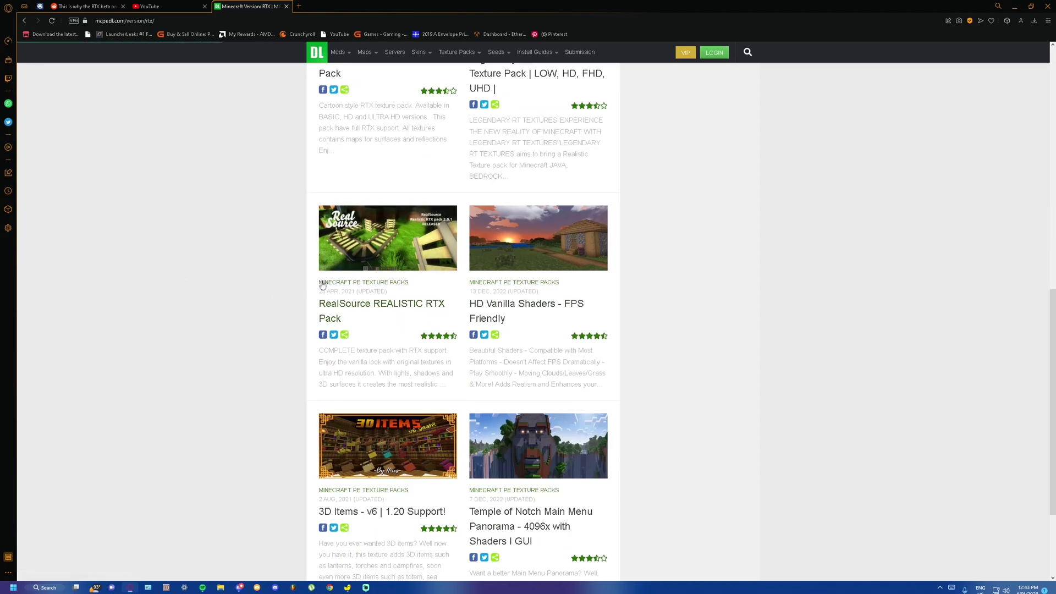
View the RealSource REALISTIC RTX Pack page and its PC download site, and return to the RTX pack listing.
left_click(323, 256)
scroll(352, 248, "down", 10)
scroll(384, 225, "down", 15)
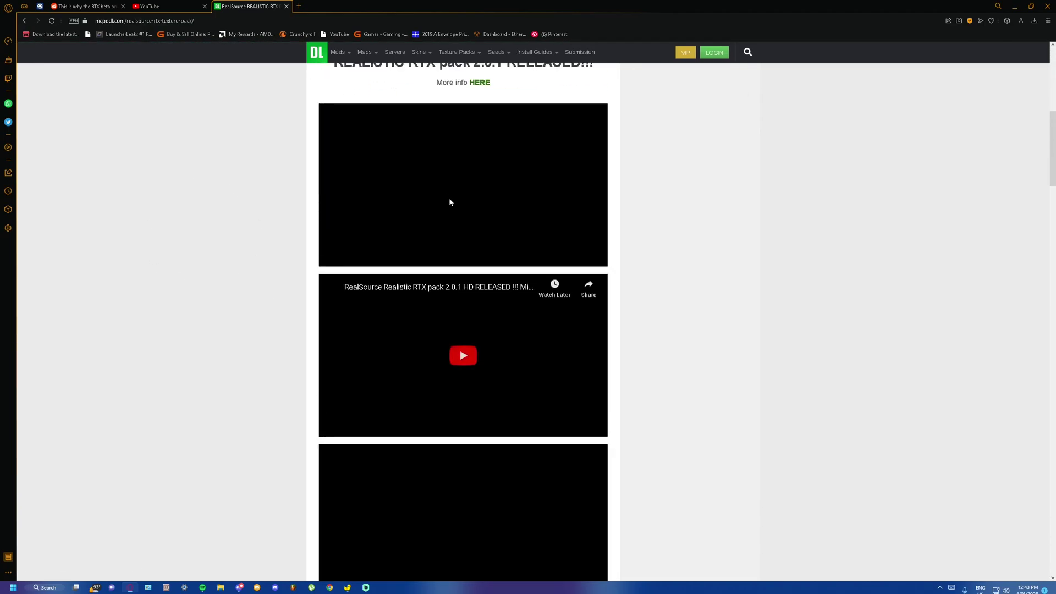
scroll(424, 234, "down", 20)
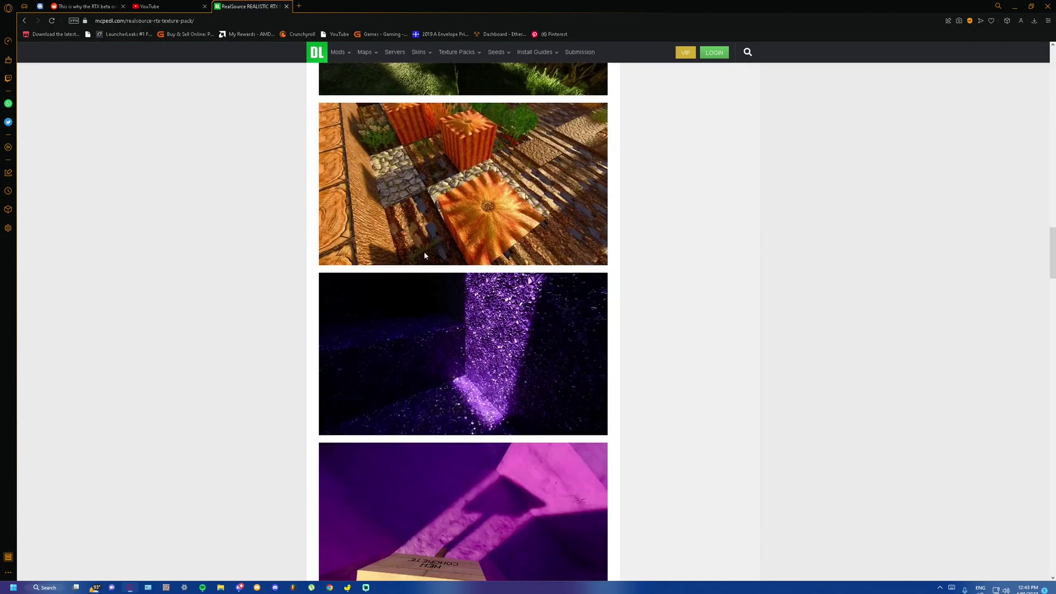
scroll(451, 242, "down", 20)
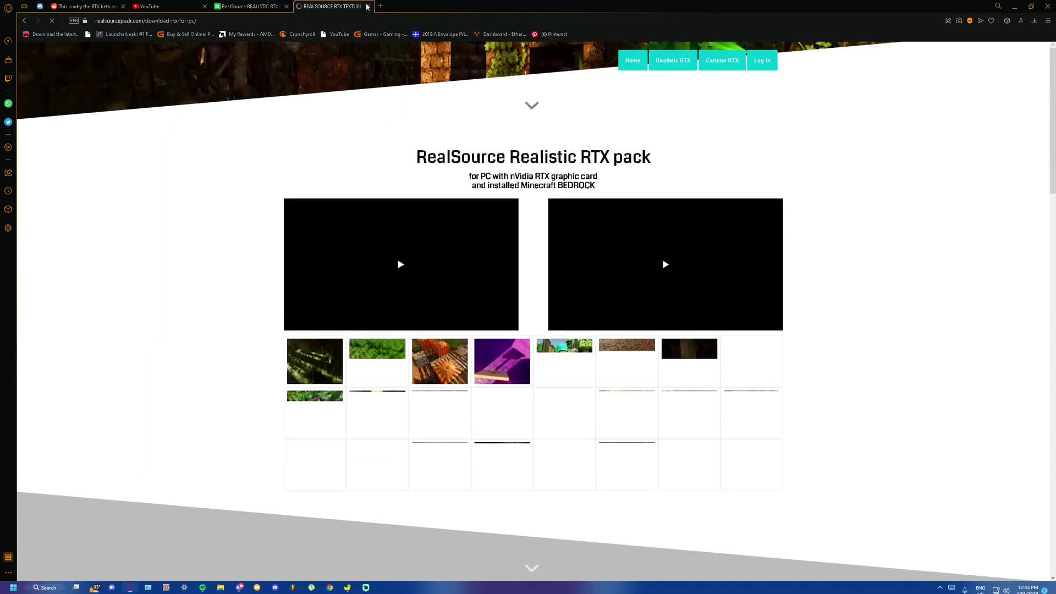
left_click(368, 6)
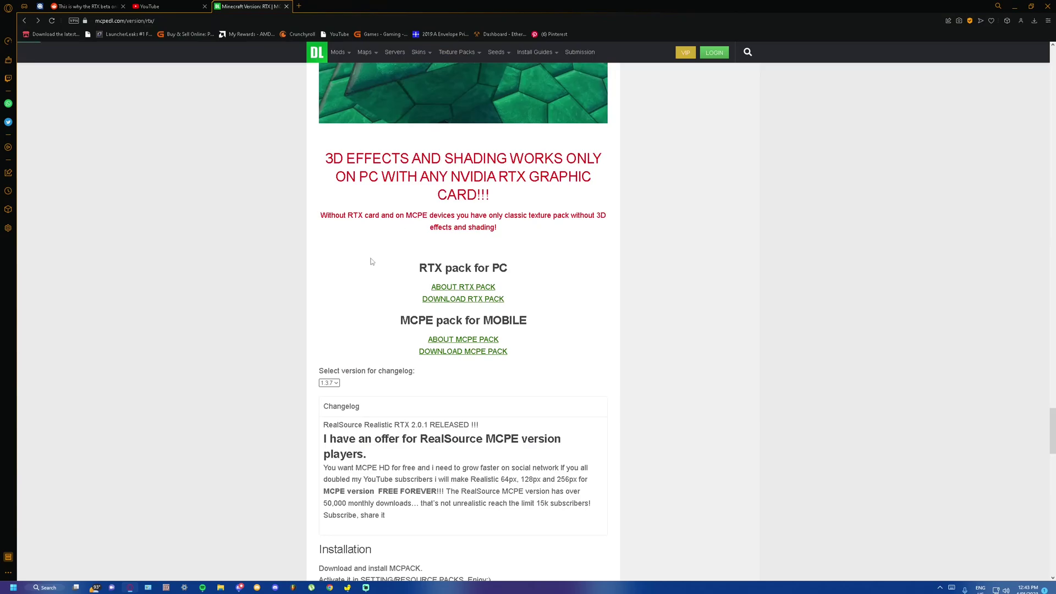
key("alt+Left")
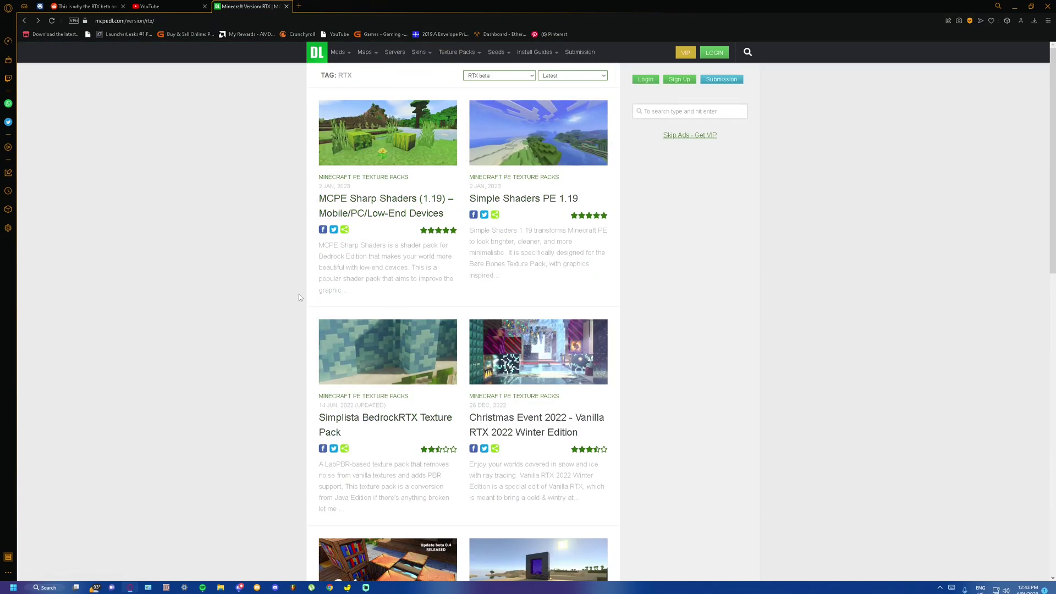
Open the Simplista BedrockRTX Texture Pack page and go through it to the downloads and supported versions.
left_click(388, 417)
scroll(427, 216, "down", 15)
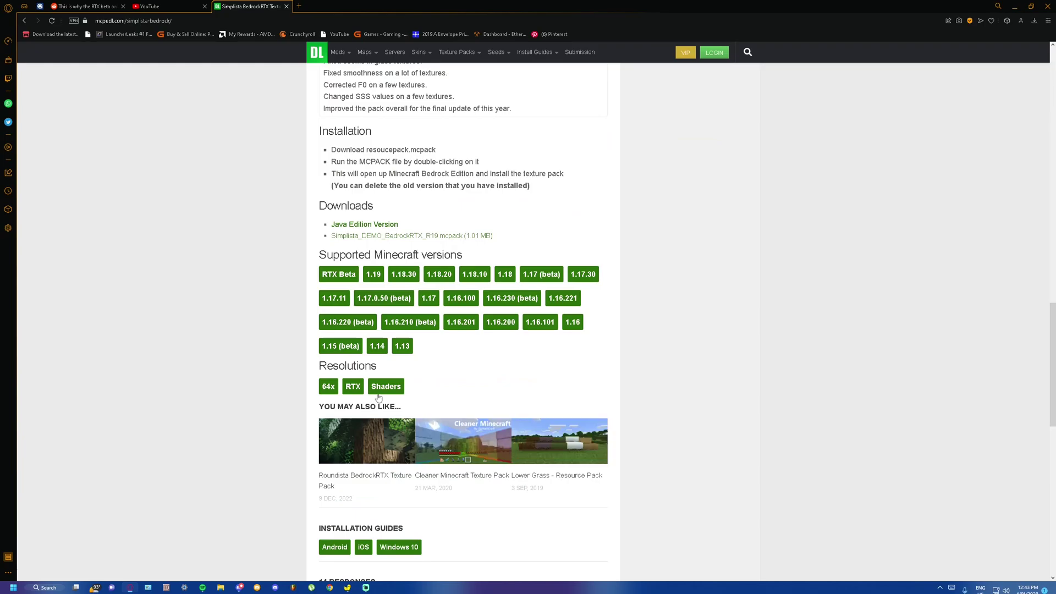
scroll(385, 330, "down", 5)
scroll(375, 300, "up", 3)
scroll(404, 314, "up", 5)
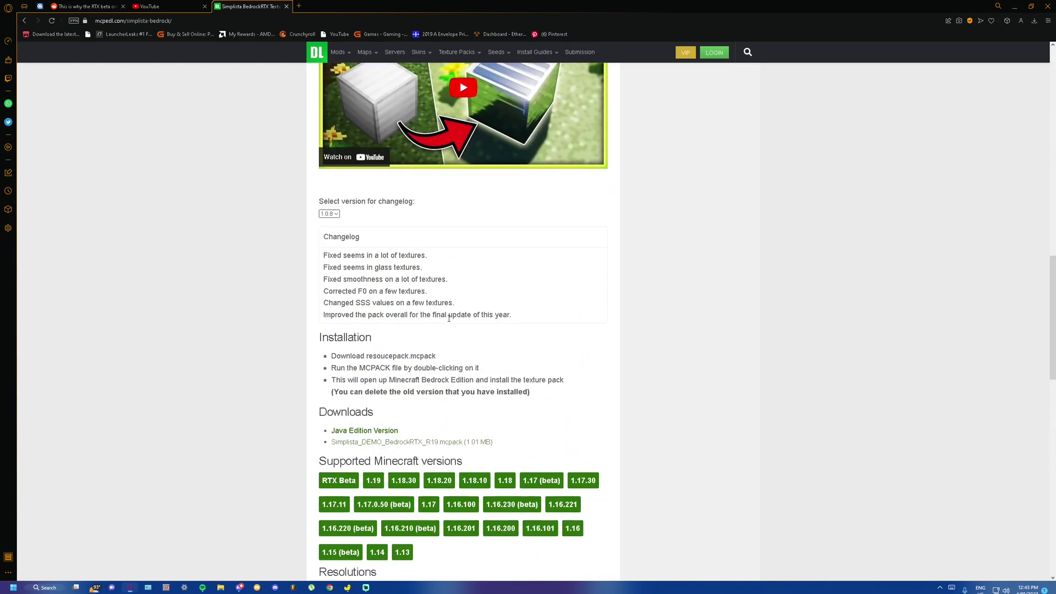
Download Simplista_DEMO_BedrockRTX_R19.mcpack and save it to the Desktop folder.
left_click(451, 443)
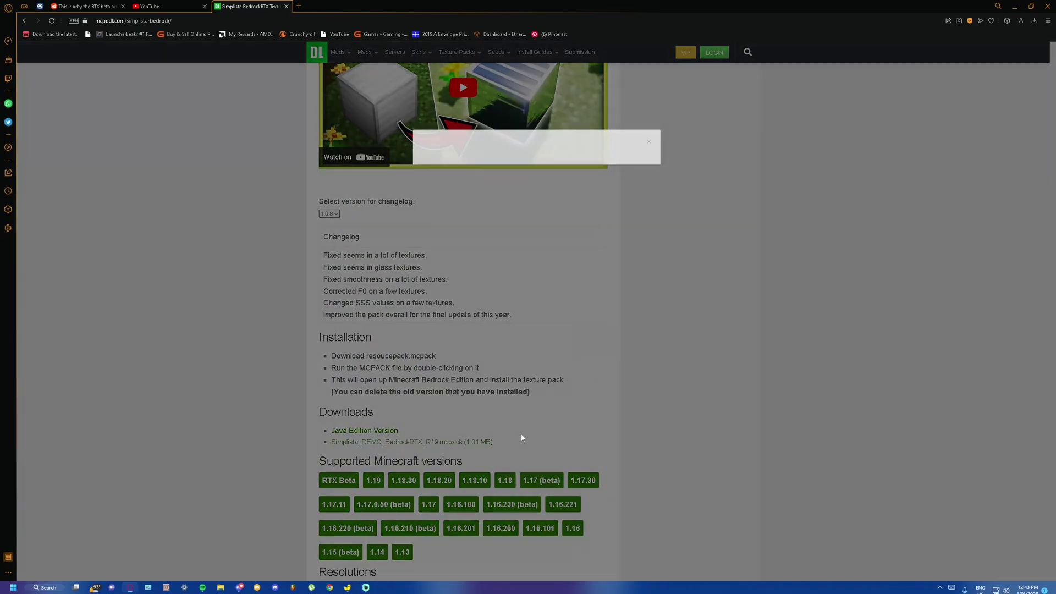
left_click(520, 169)
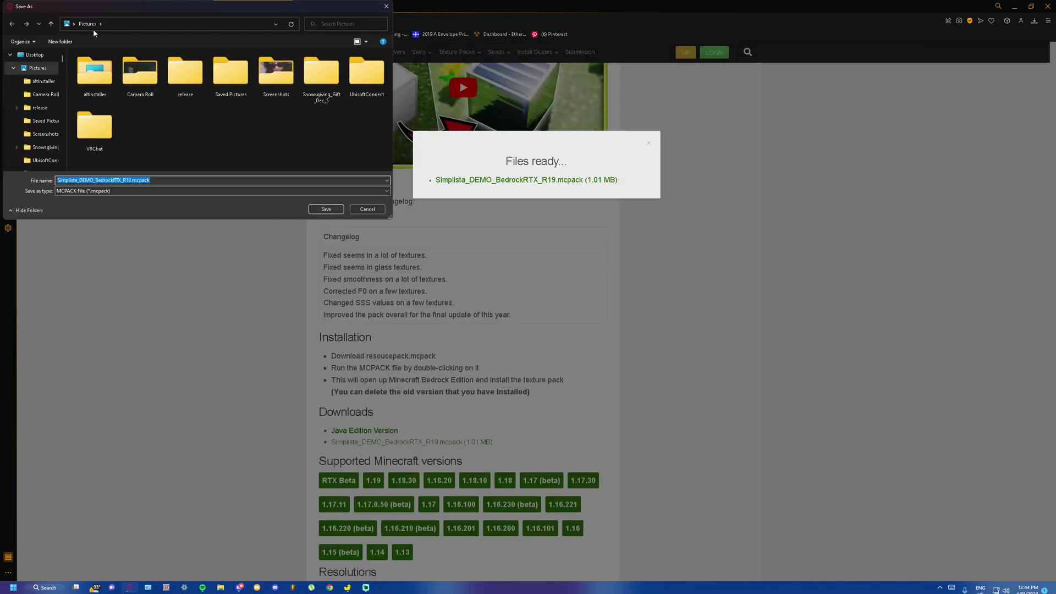
scroll(42, 109, "down", 3)
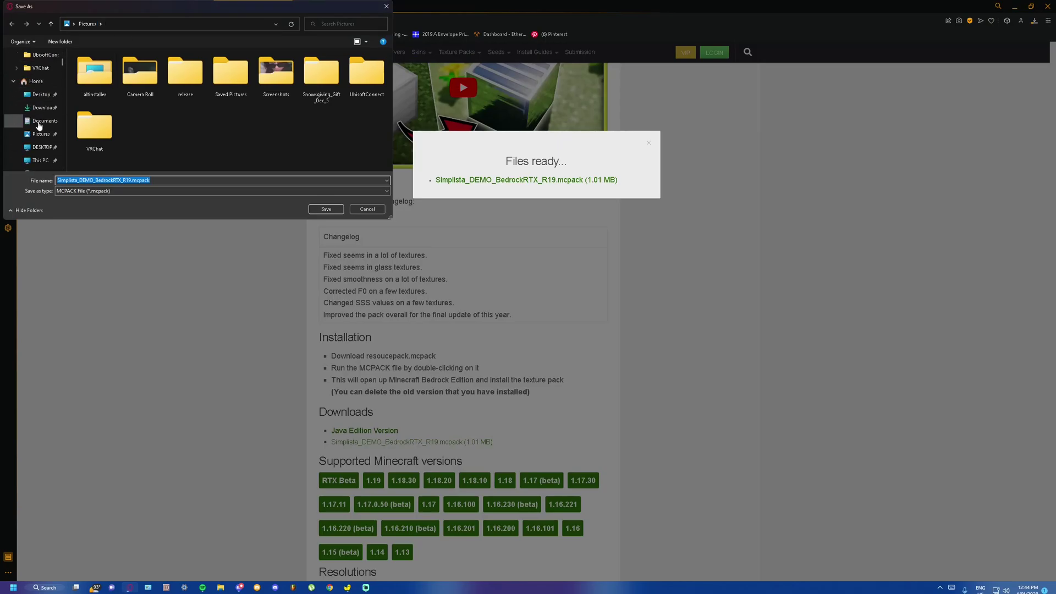
scroll(38, 113, "down", 1)
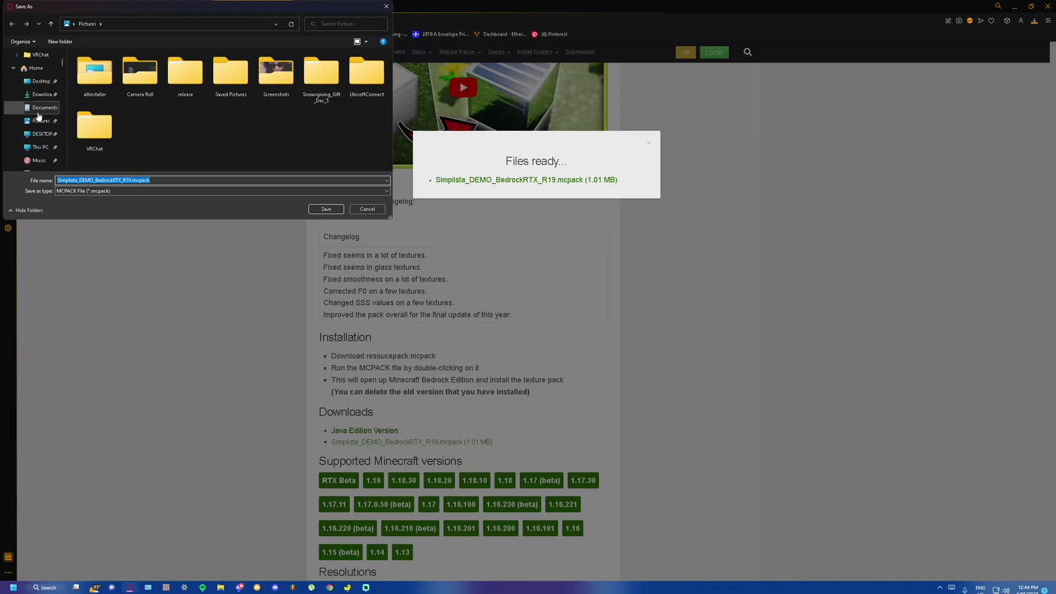
left_click(42, 81)
left_click(324, 210)
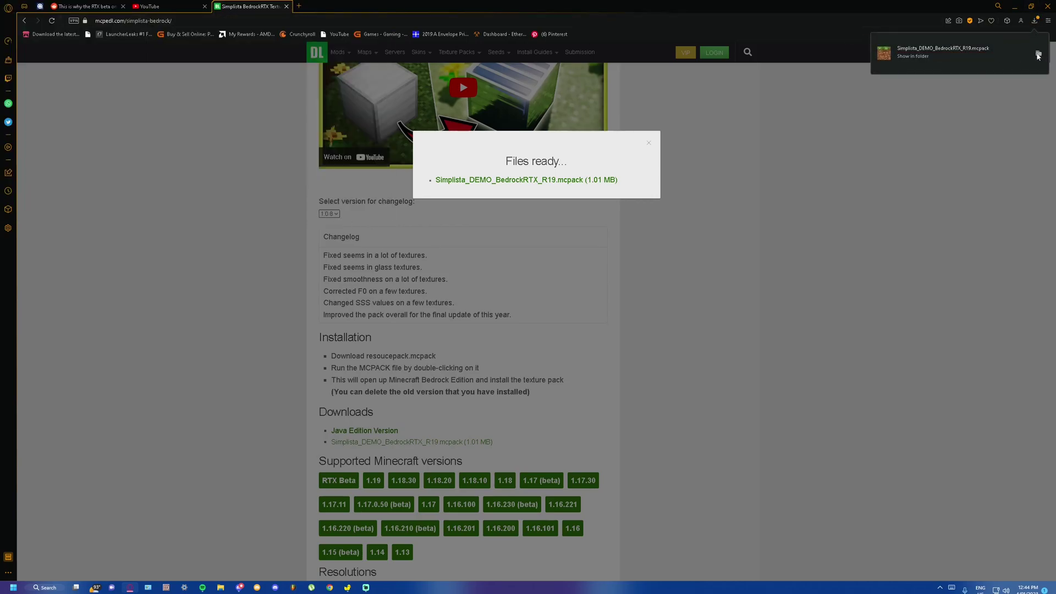
Show the downloaded Simplista mcpack file in its Desktop folder.
left_click(1038, 55)
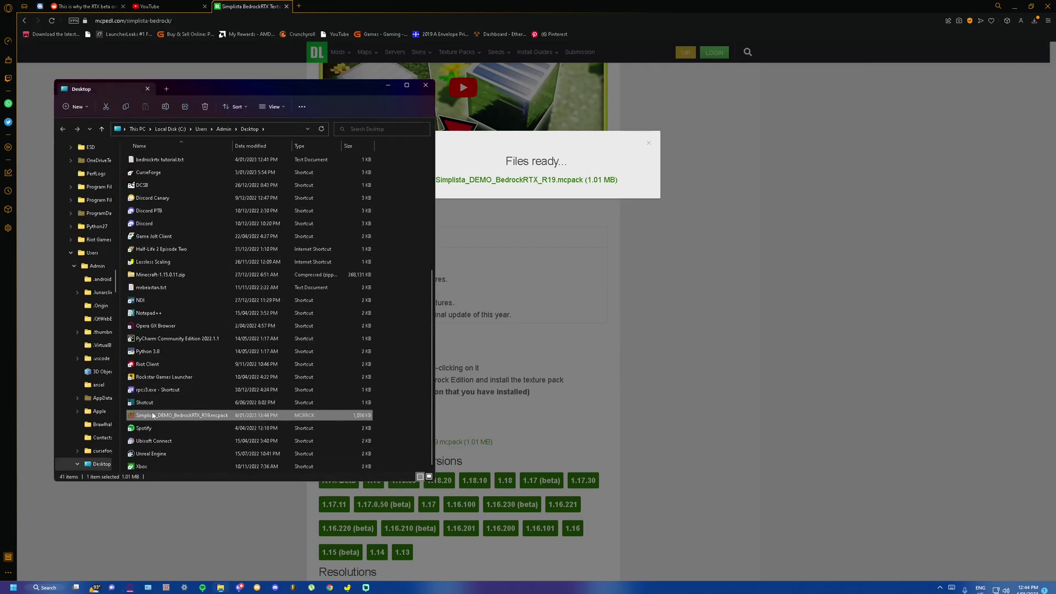
right_click(153, 416)
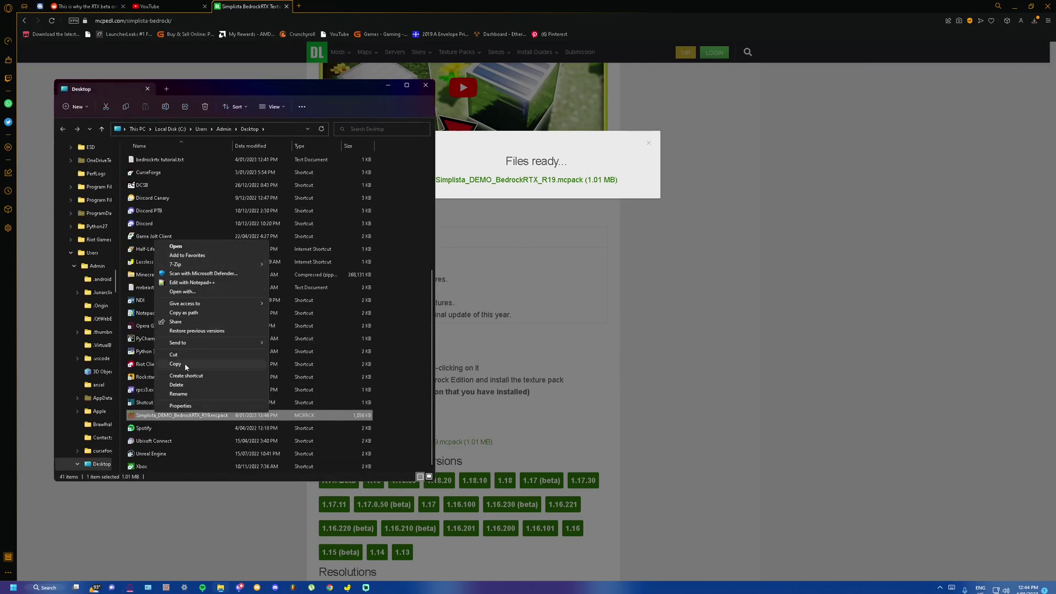
left_click(187, 394)
key("Escape")
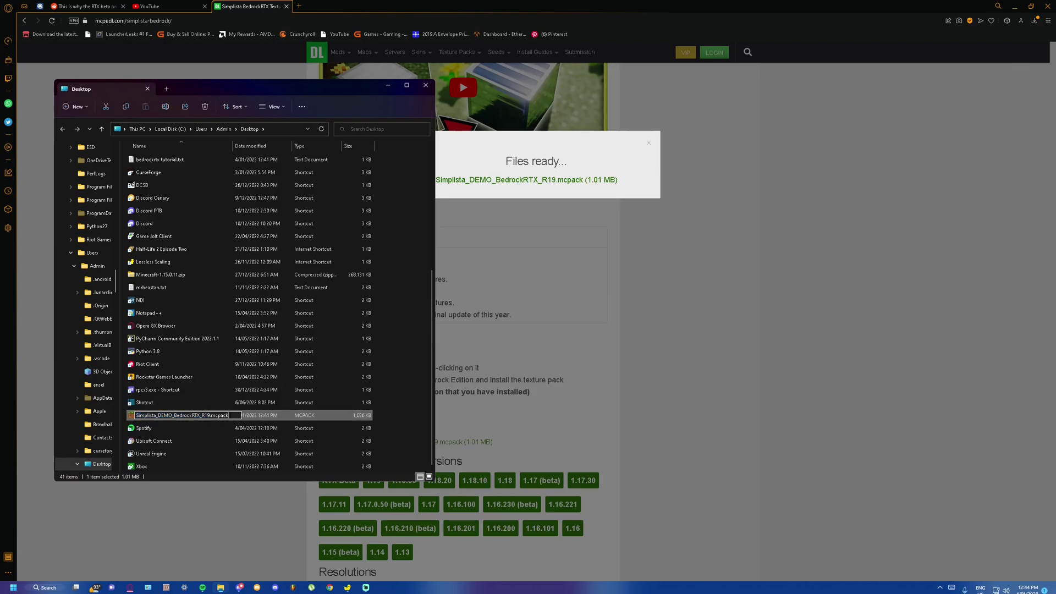
left_click(407, 308)
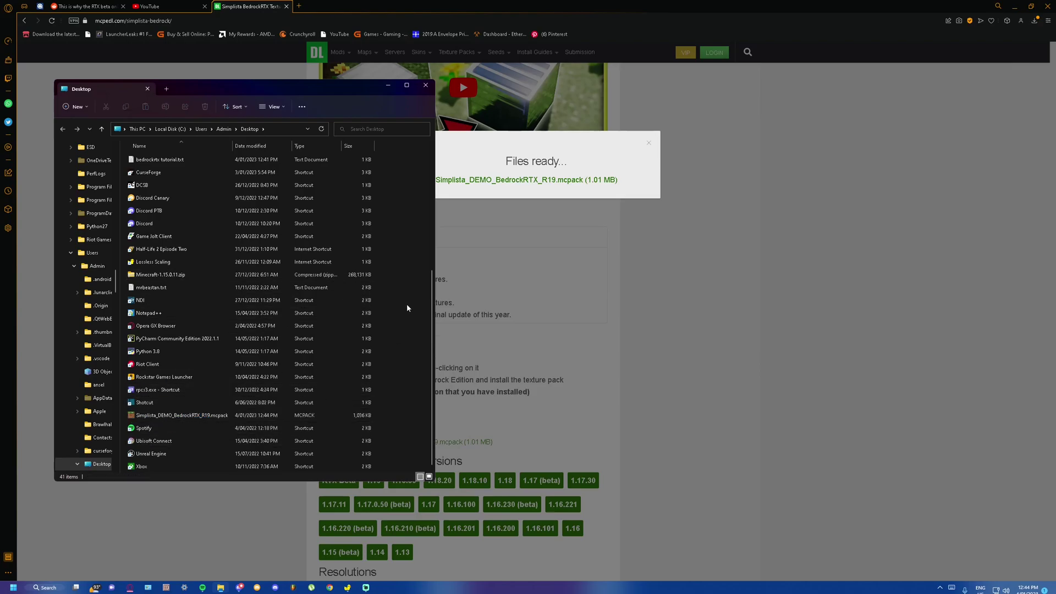
Check the folder's display options for showing file name extensions.
left_click(303, 108)
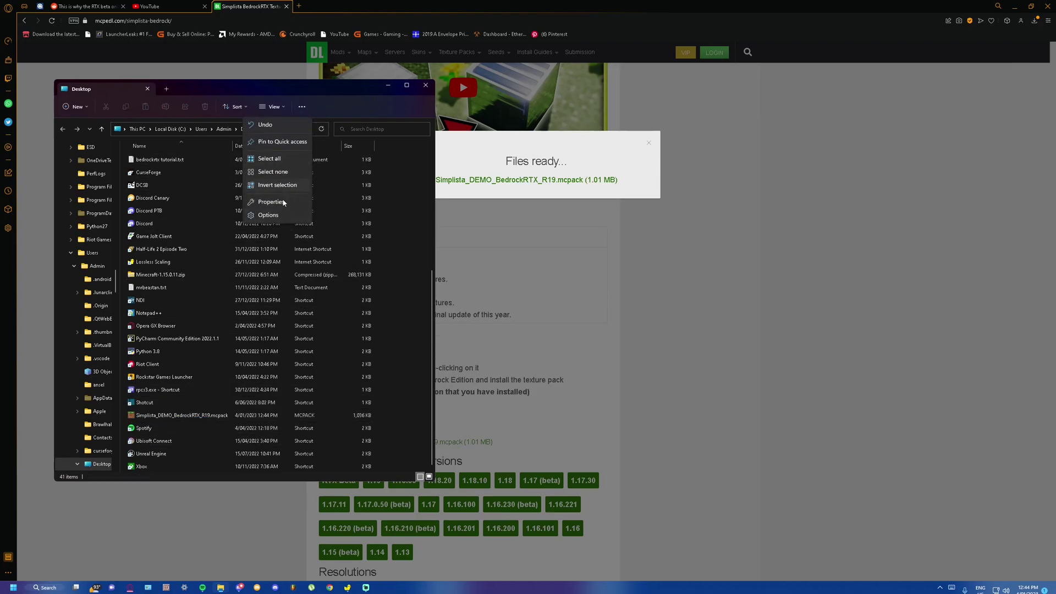
left_click(272, 110)
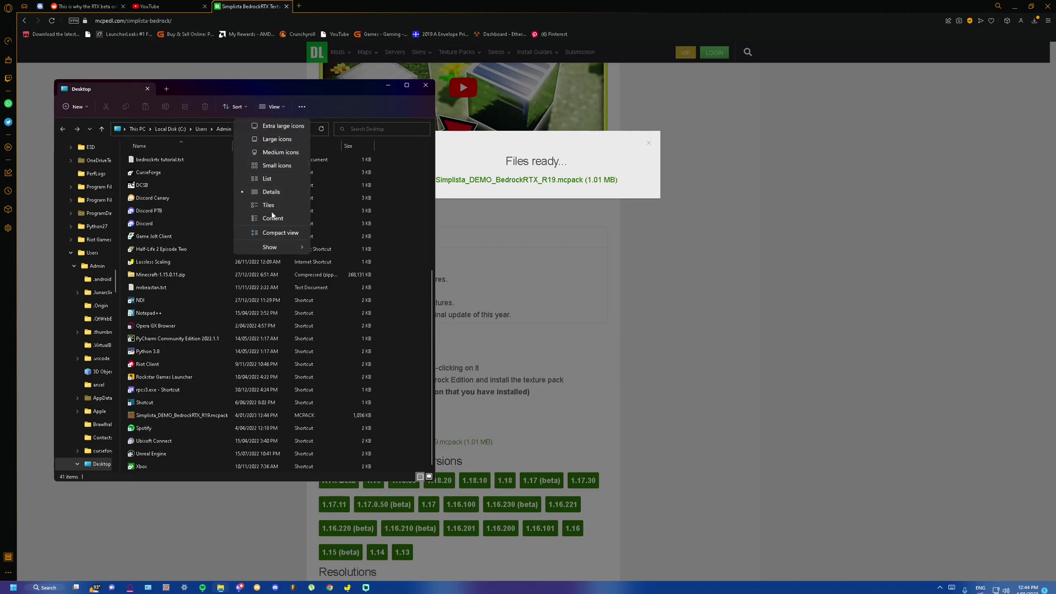
mouse_move(291, 252)
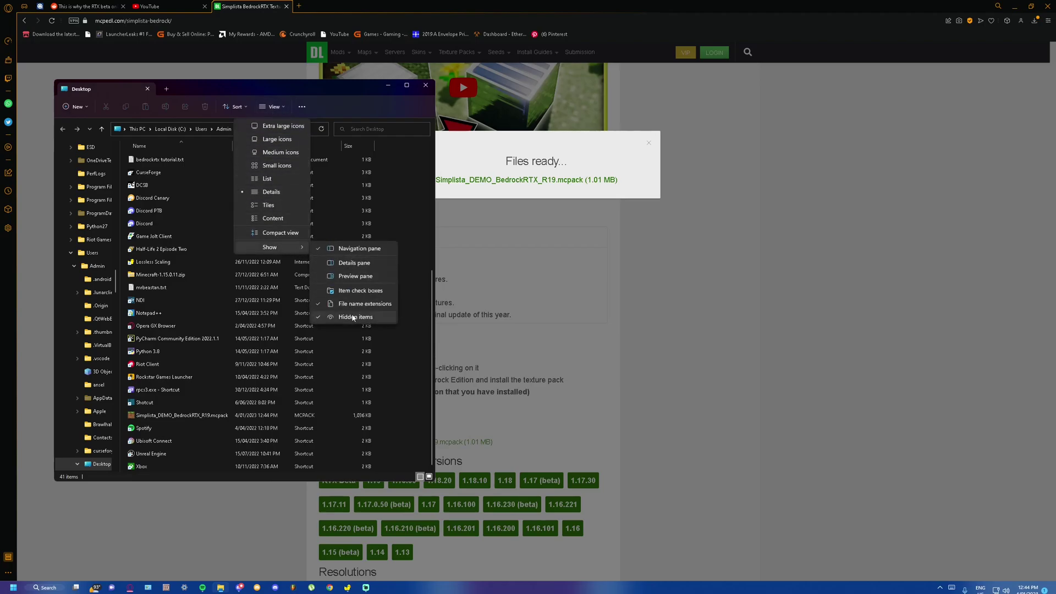
left_click(408, 348)
Rename the downloaded pack to Simplista_DEMO_BedrockRTX_R19.zip and accept the file extension change.
left_click(294, 416)
right_click(294, 416)
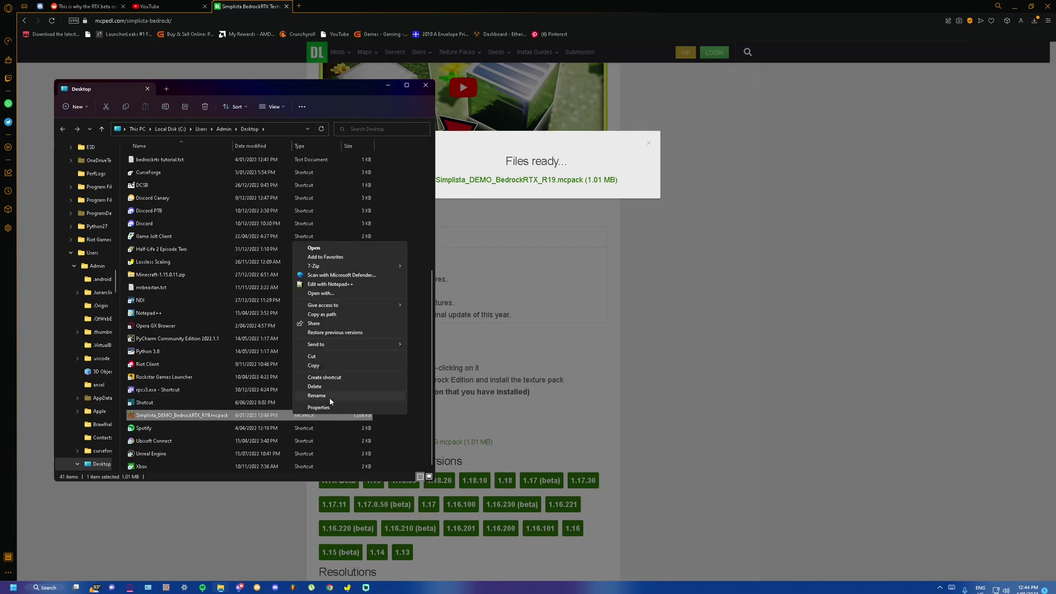
left_click(330, 396)
left_click_drag(235, 416, 225, 417)
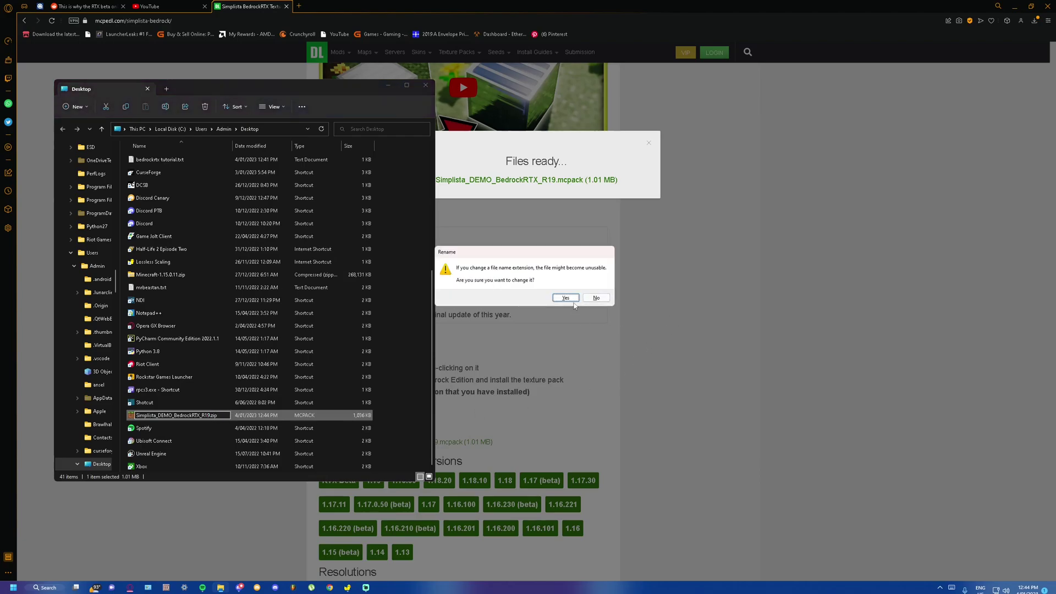
left_click(565, 297)
Open the Simplista zip archive, look into its textures folder and read through its manifest.json.
scroll(183, 288, "up", 4)
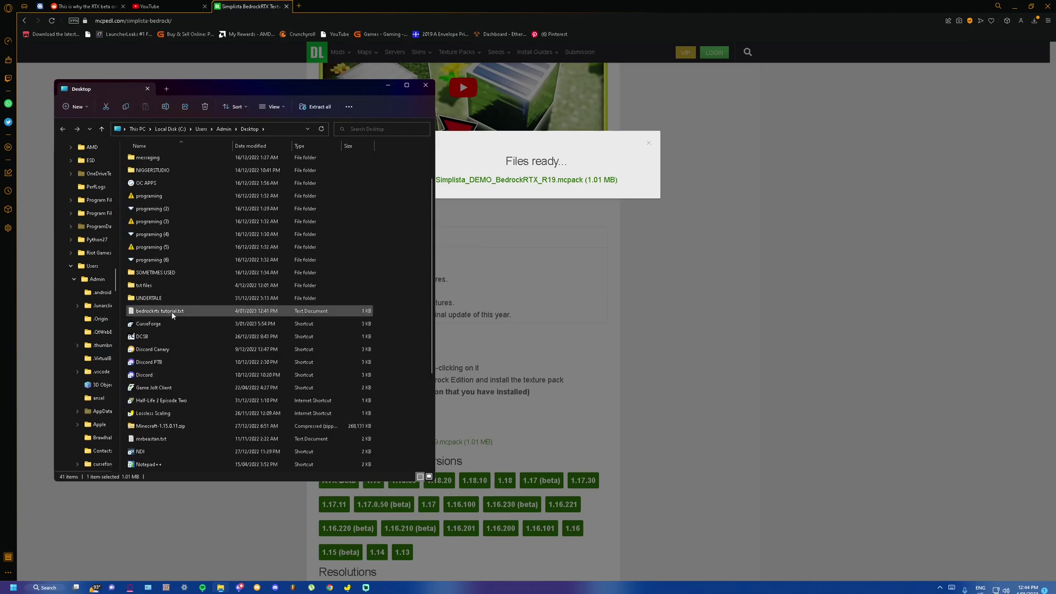
scroll(183, 288, "down", 4)
double_click(177, 411)
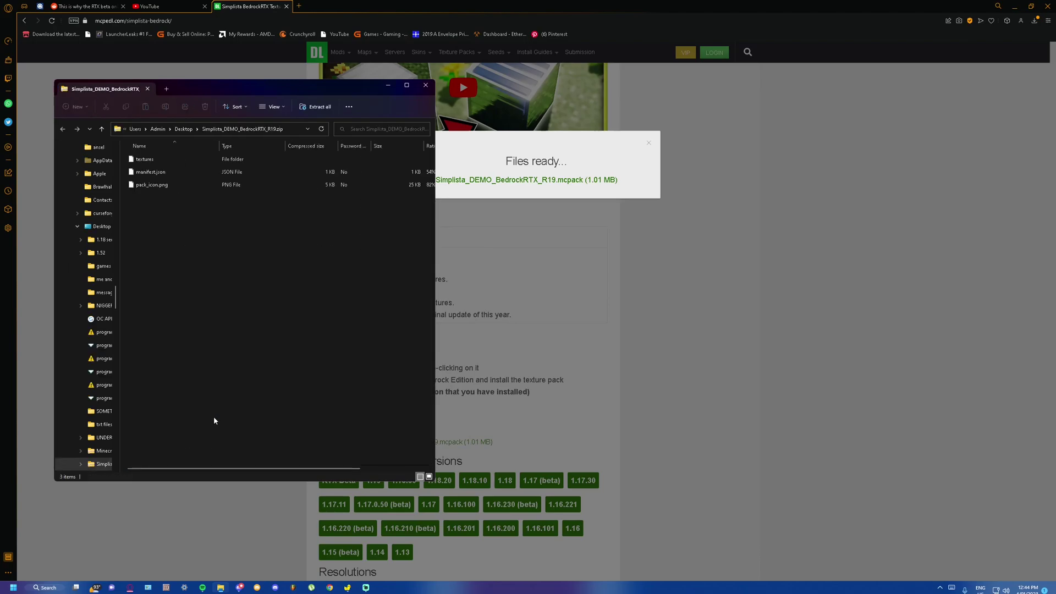
double_click(188, 159)
key("alt+Left")
left_click(193, 172)
double_click(170, 172)
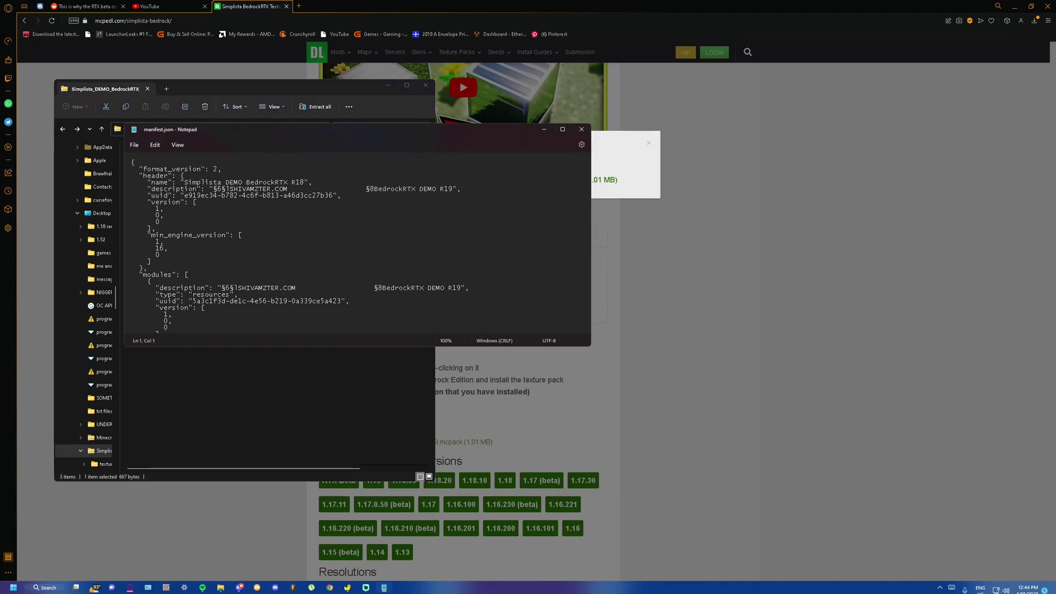
scroll(201, 213, "down", 2)
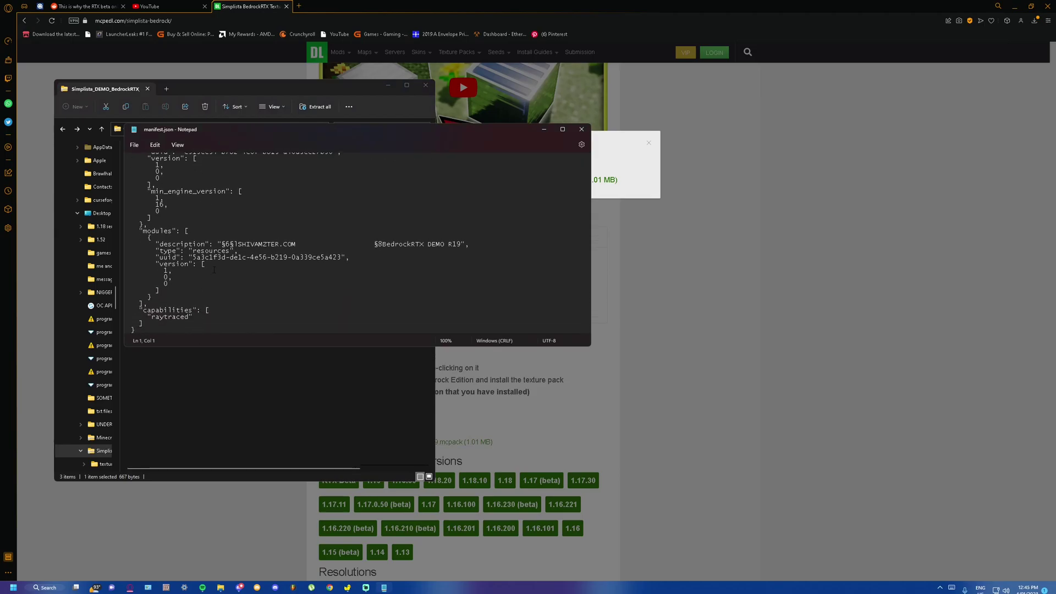
scroll(209, 269, "up", 2)
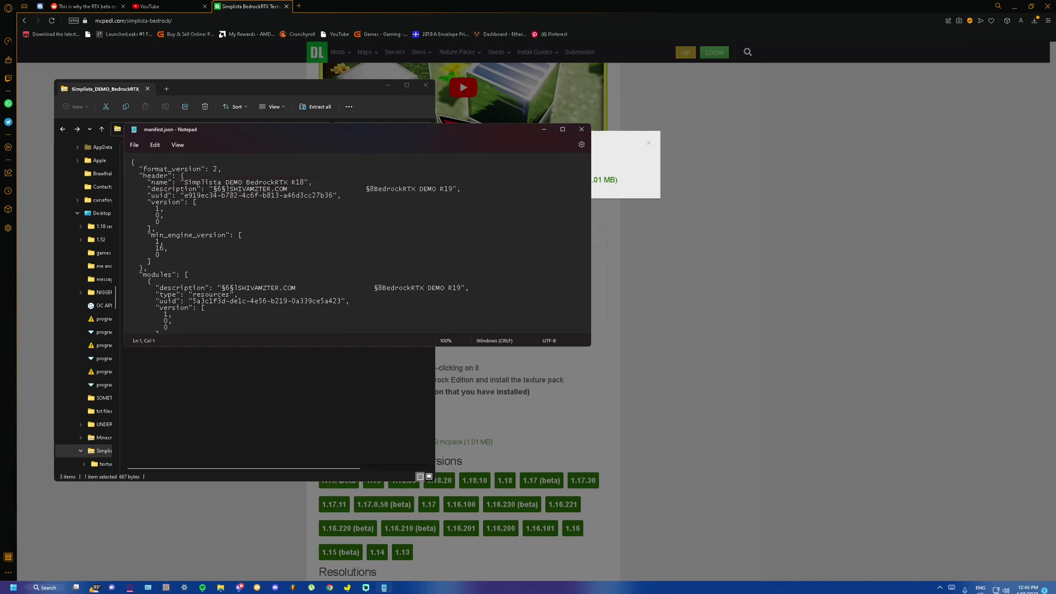
Change the middle number of min_engine_version to 15 in the manifest.json opened from the archive.
left_click(167, 254)
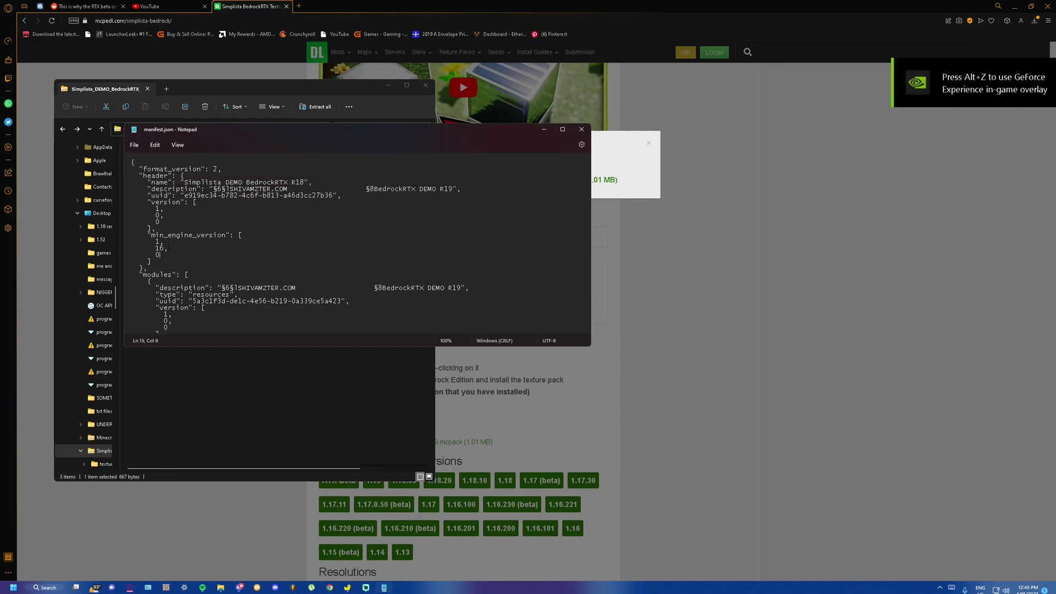
double_click(159, 248)
type("15")
key("Down")
key("Down")
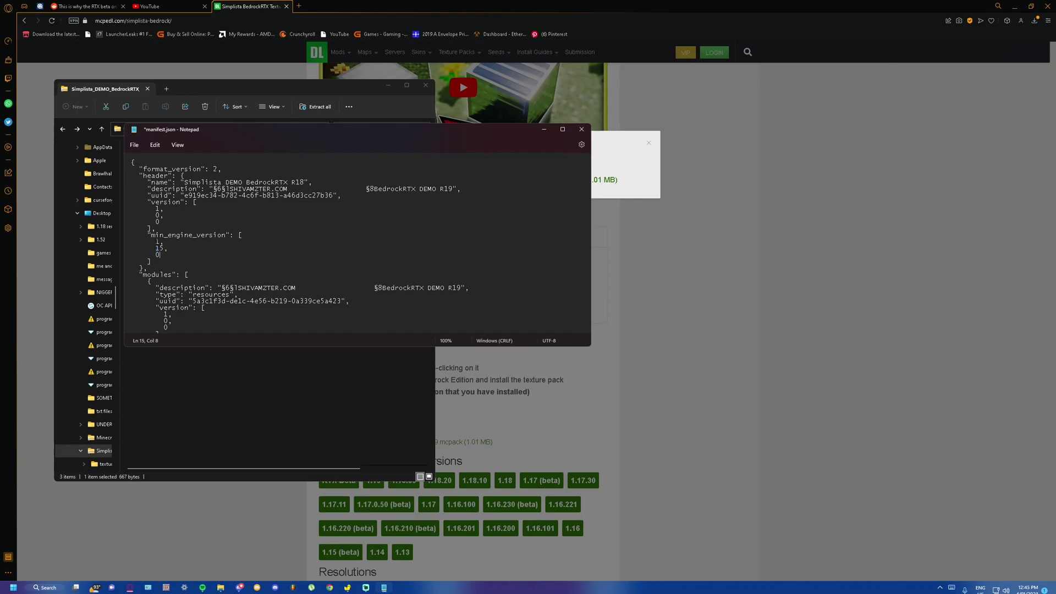
mouse_move(152, 241)
left_mouse_down()
mouse_move(167, 249)
mouse_move(161, 255)
left_mouse_up()
left_click(194, 247)
Try to save the edited manifest.json, close it without saving and return to the Desktop folder.
left_click(581, 129)
left_click(297, 262)
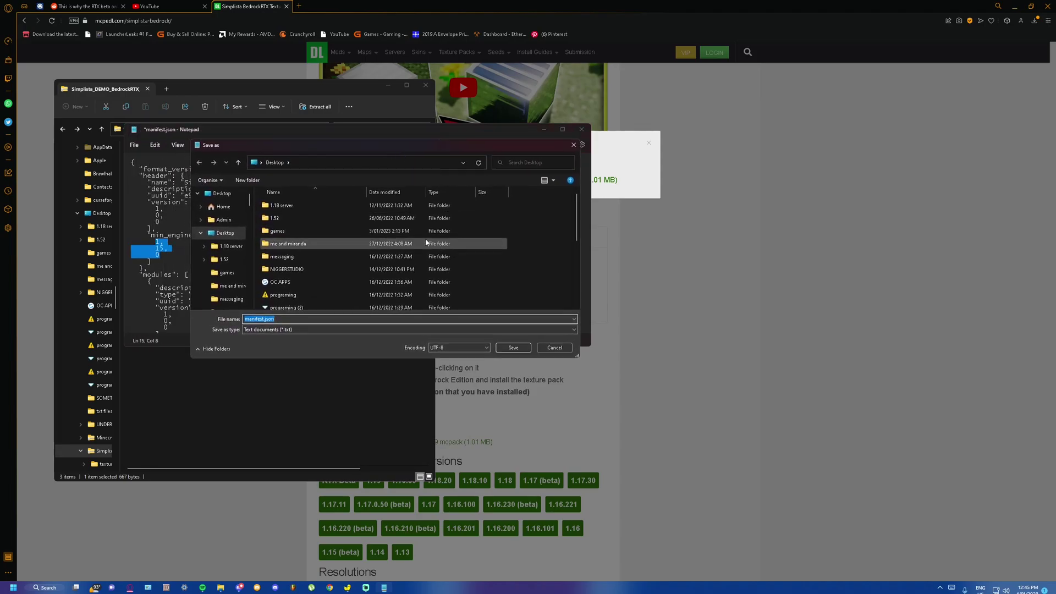
left_click(556, 347)
left_click(213, 241)
left_click_drag(156, 241, 152, 261)
left_click(581, 129)
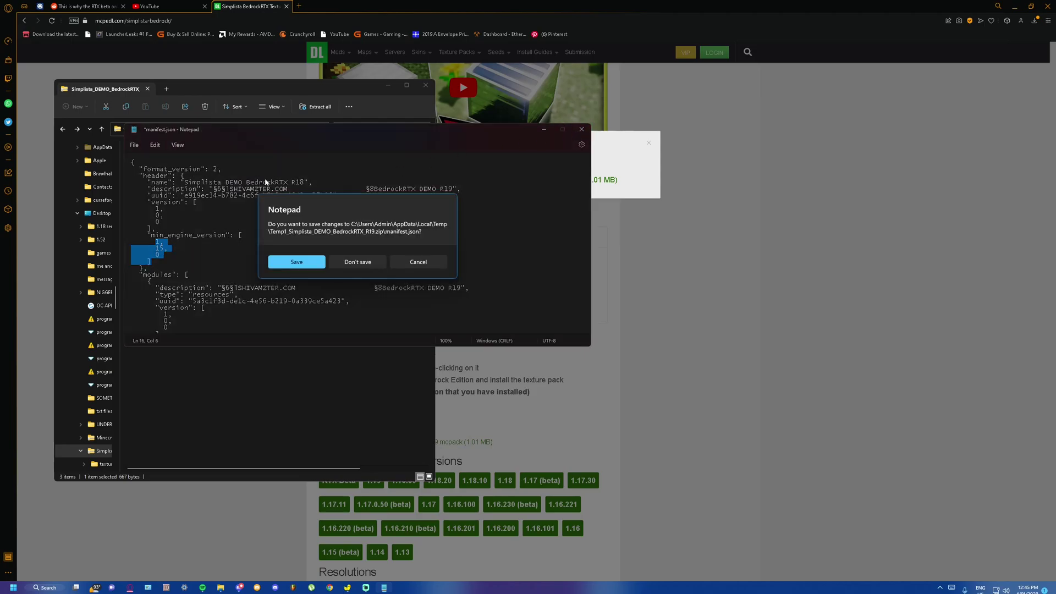
left_click(357, 262)
left_click(233, 128)
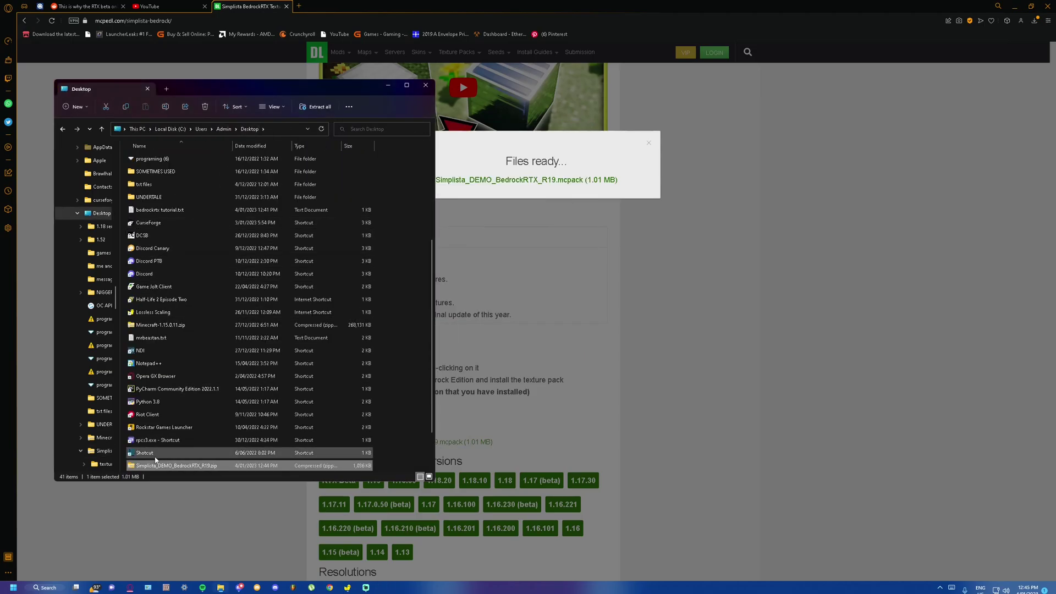
right_click(158, 465)
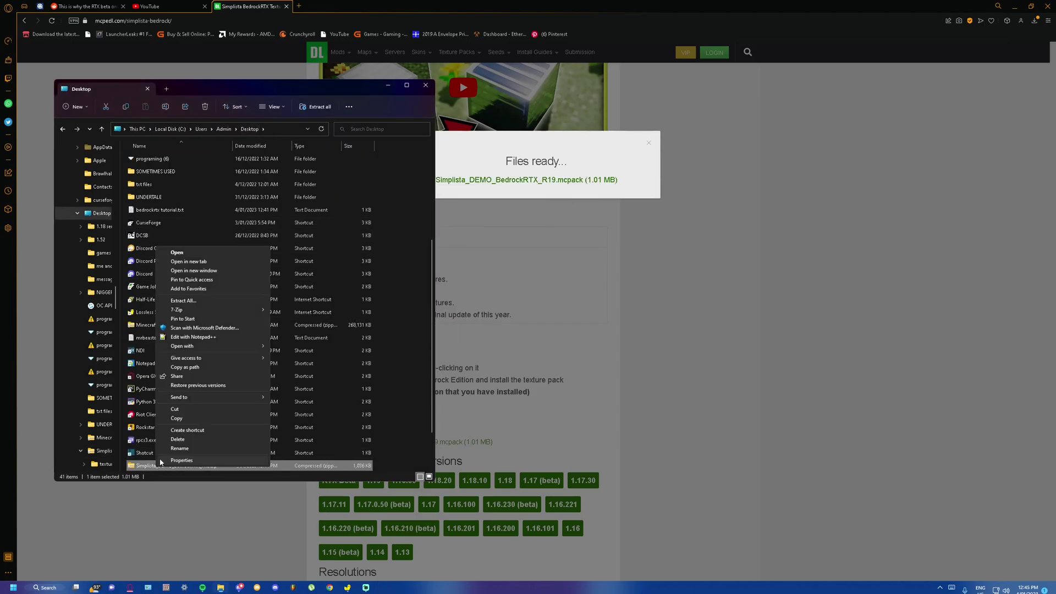
left_click(209, 300)
left_click(635, 374)
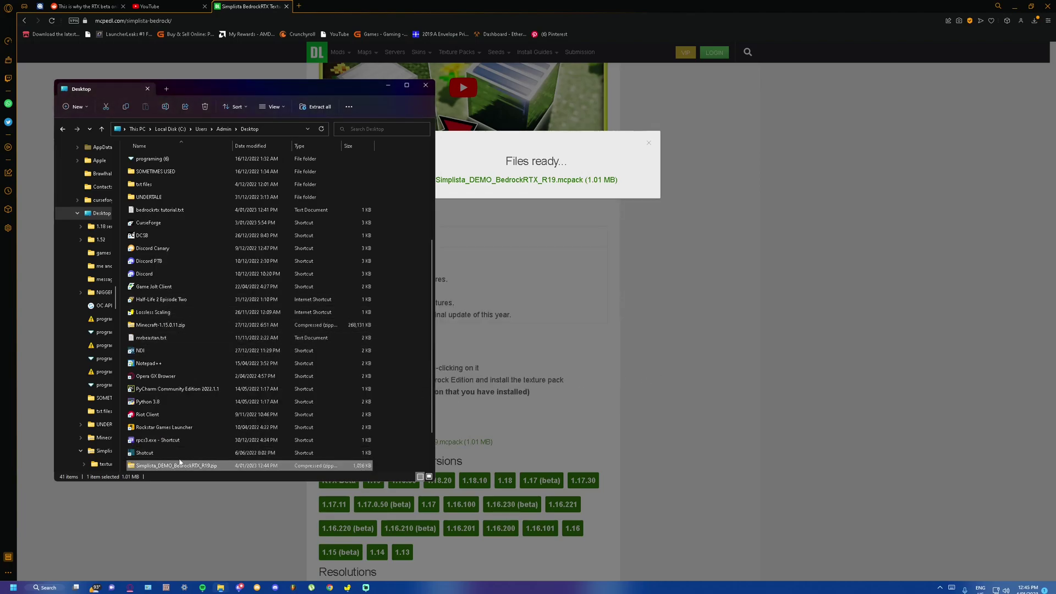
Extract the Simplista zip archive into a Simplista_DEMO_BedrockRTX_R19 folder on the Desktop.
right_click(215, 466)
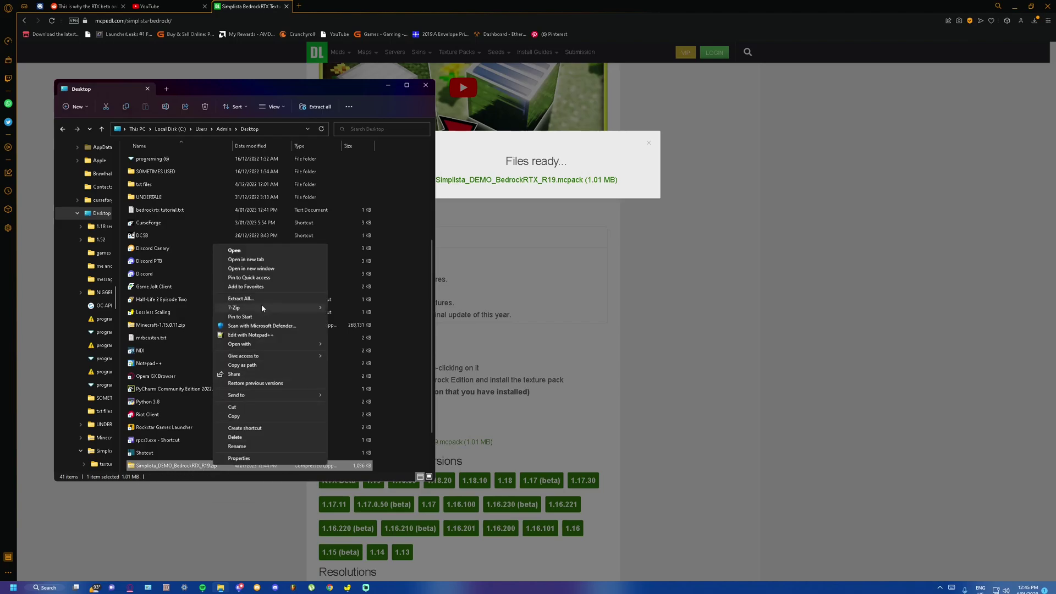
left_click(246, 299)
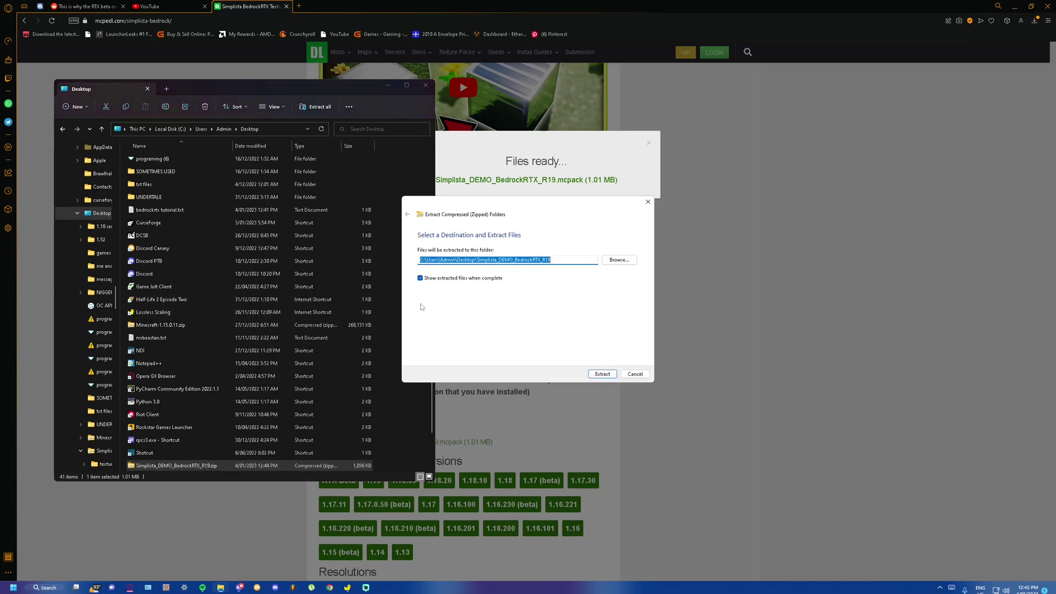
left_click(602, 374)
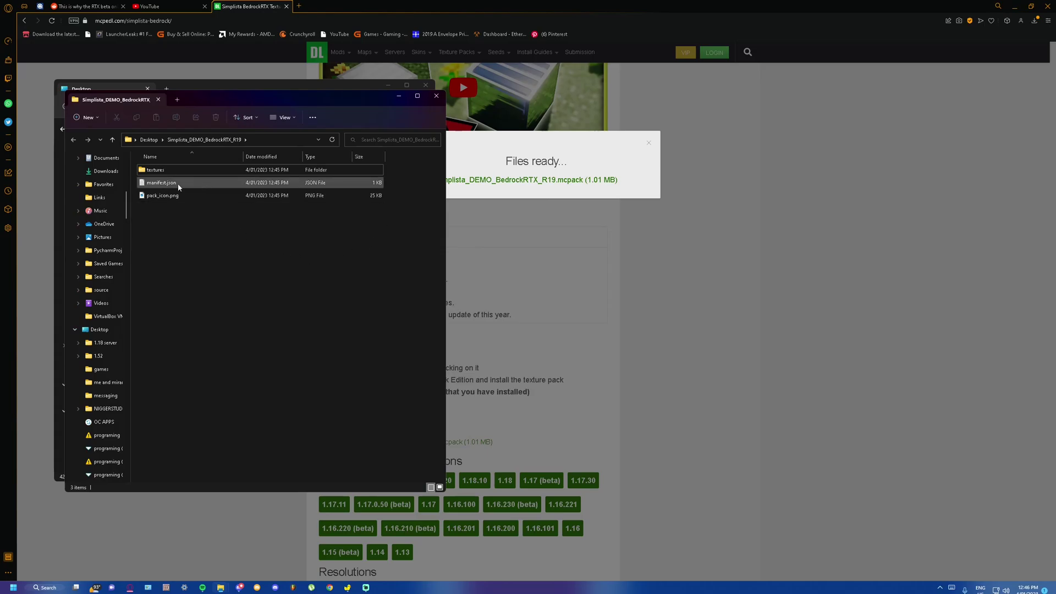
Open manifest.json from the extracted Simplista_DEMO_BedrockRTX_R19 folder in Notepad.
double_click(145, 183)
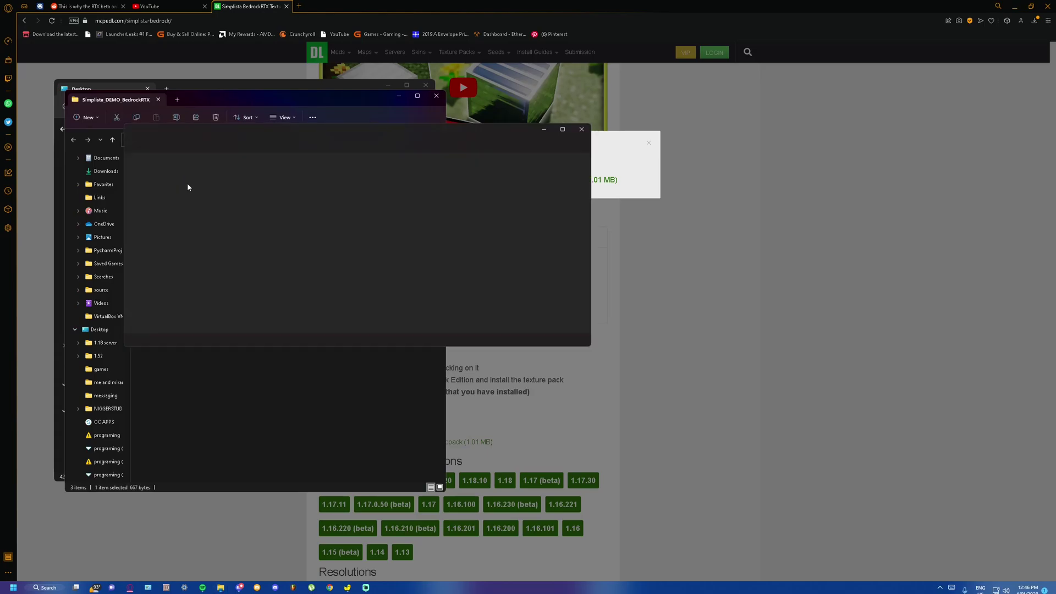
left_click_drag(204, 129, 156, 143)
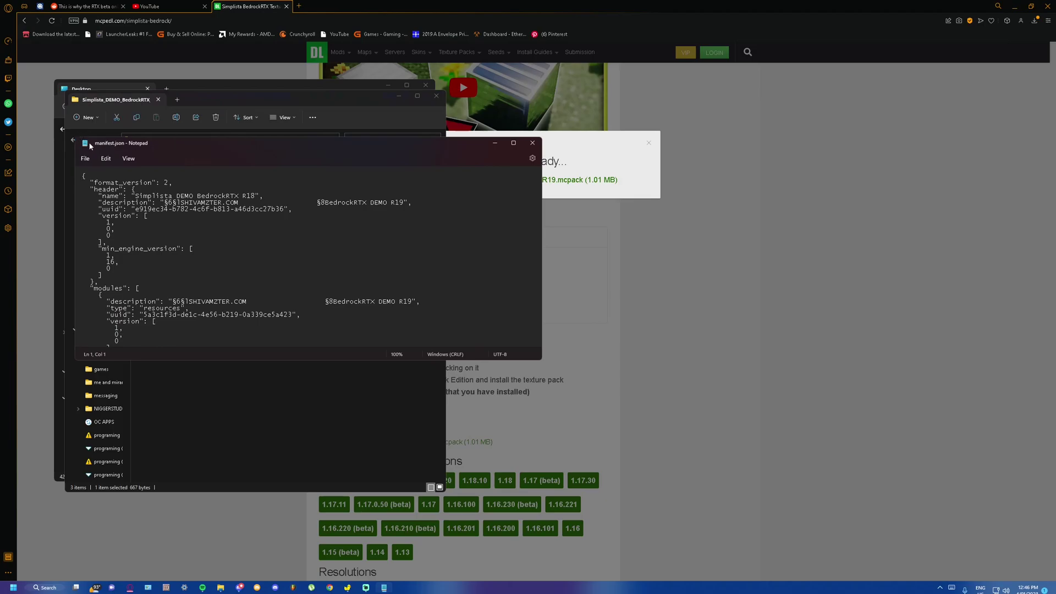
left_click_drag(91, 146, 272, 260)
right_click(203, 189)
left_click(225, 286)
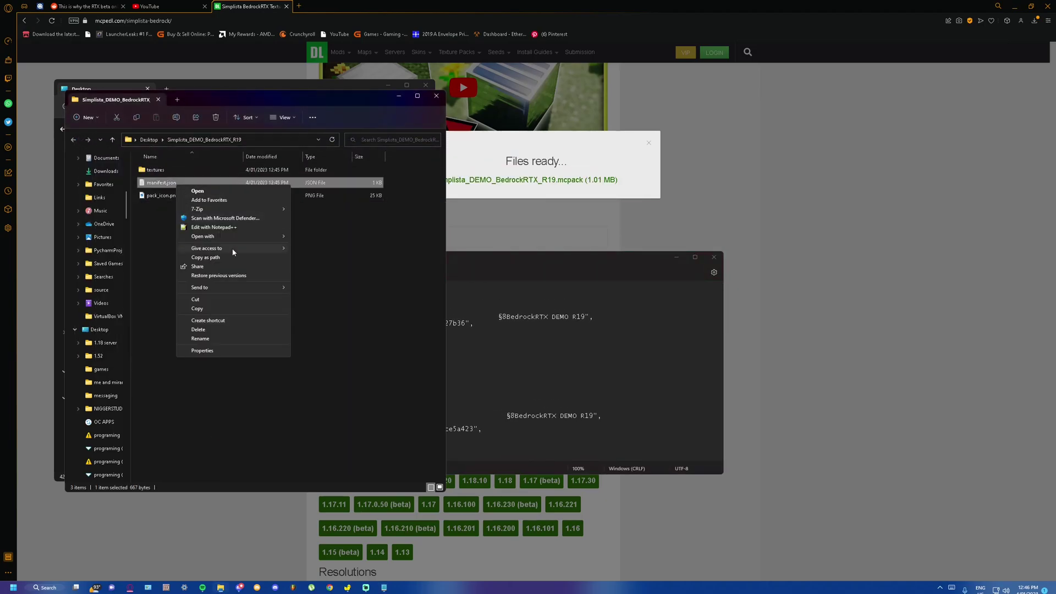
mouse_move(264, 237)
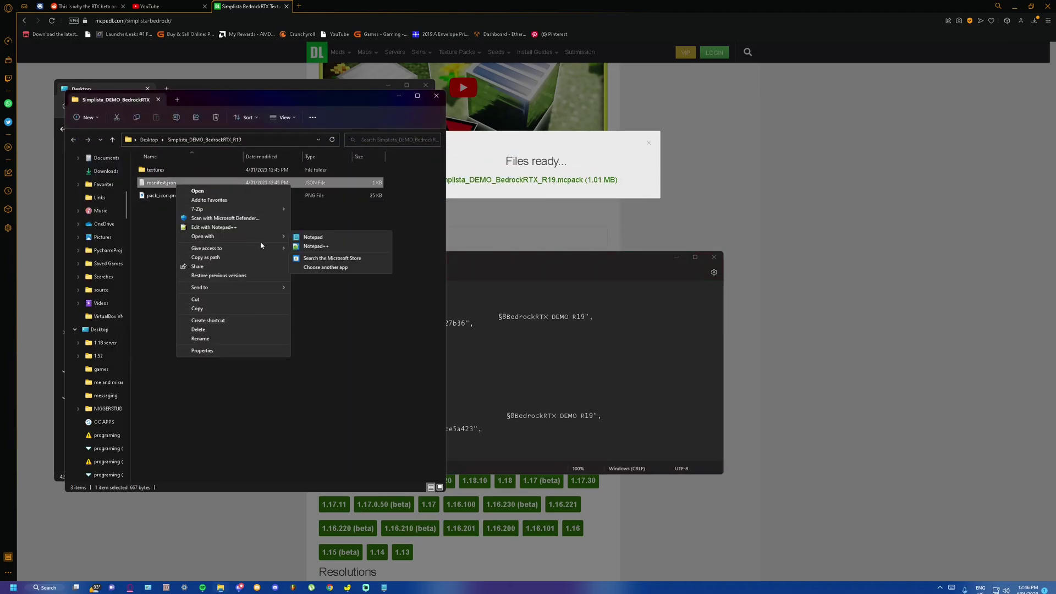
left_click(333, 237)
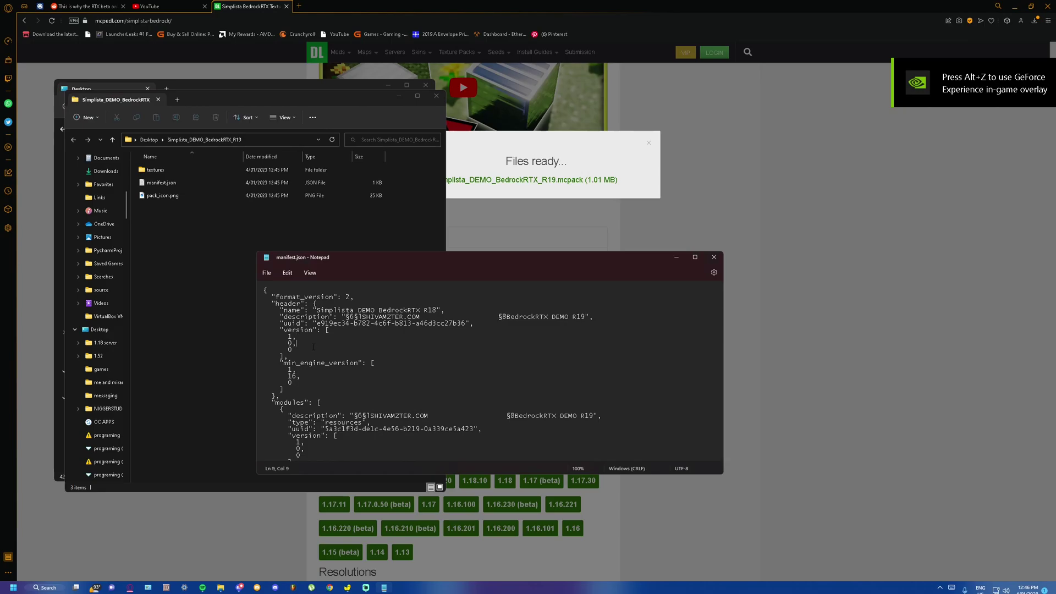
Change the middle number of min_engine_version to 15 in the extracted manifest.json and save the file.
left_click(349, 310)
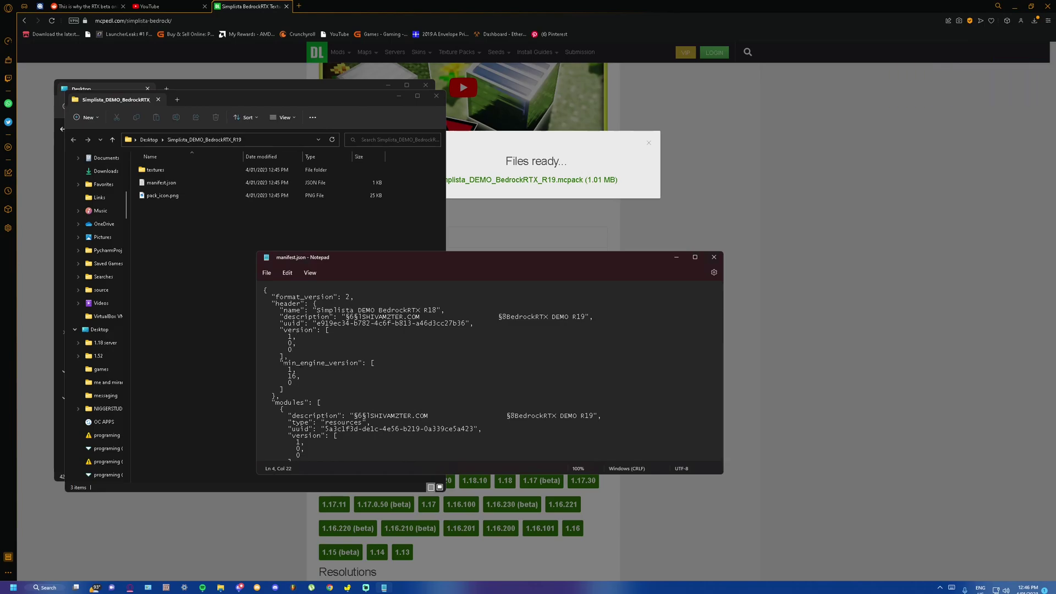
left_click(295, 370)
scroll(358, 353, "down", 2)
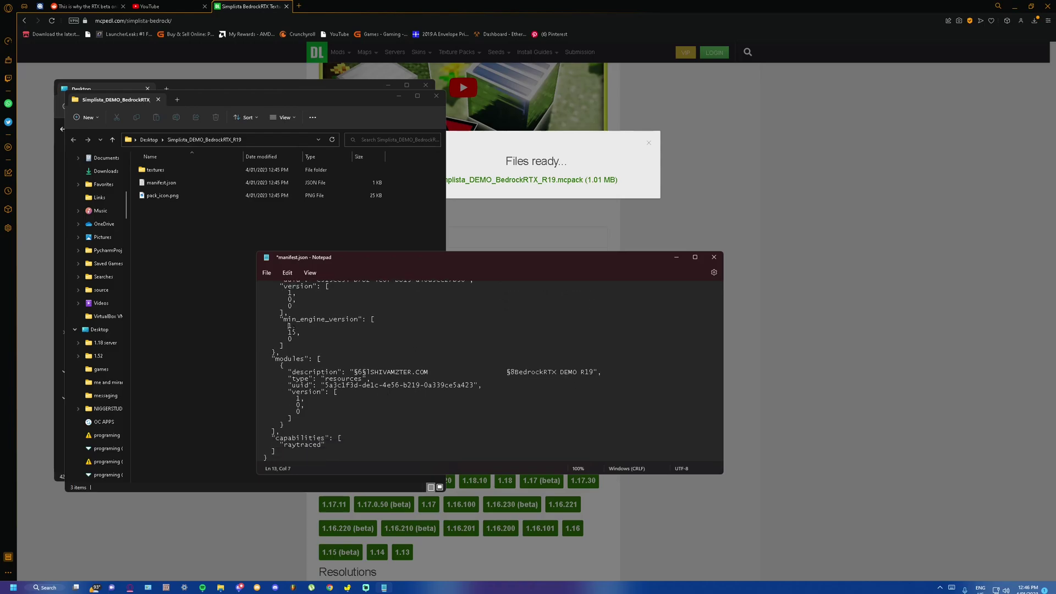
left_click(714, 257)
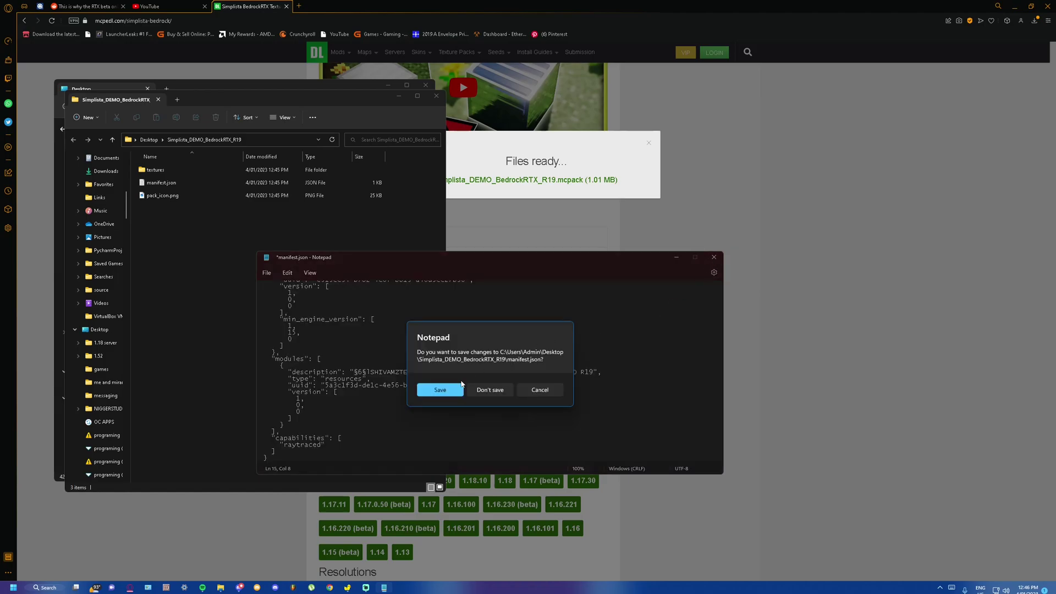
left_click(461, 385)
left_click(154, 140)
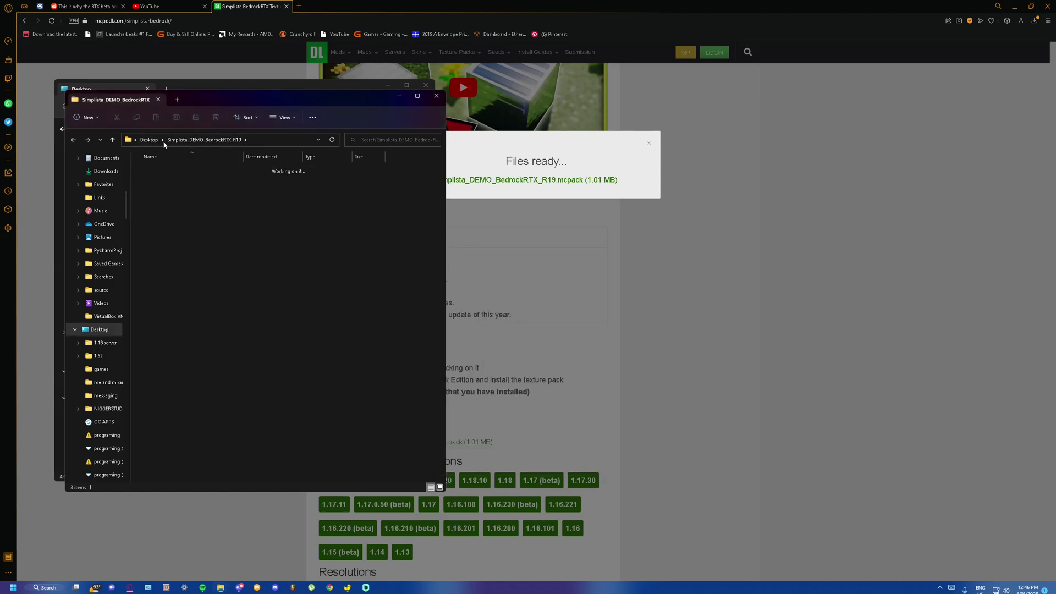
right_click(191, 336)
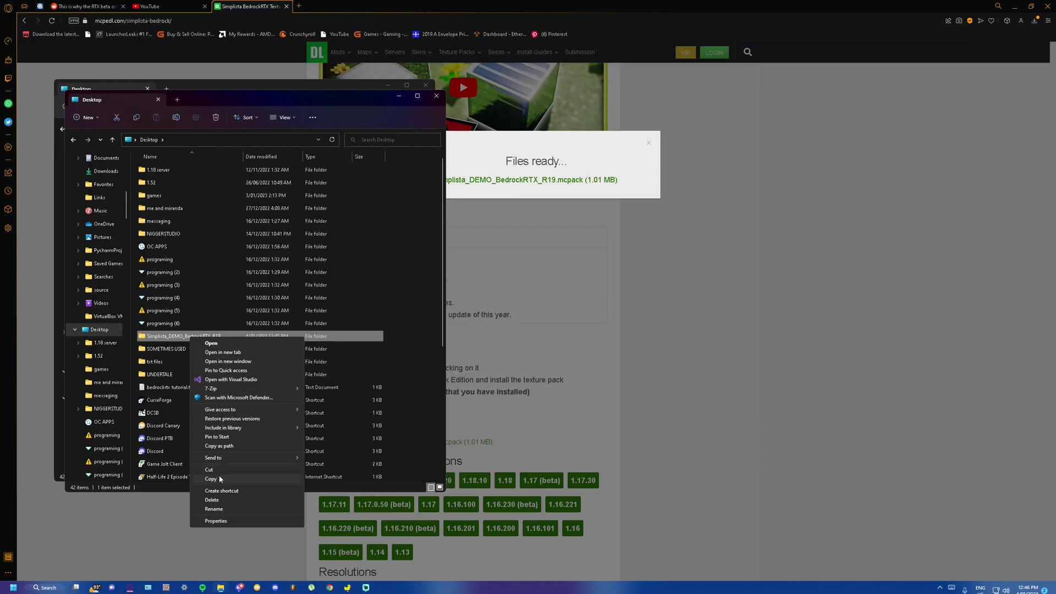
left_click(401, 336)
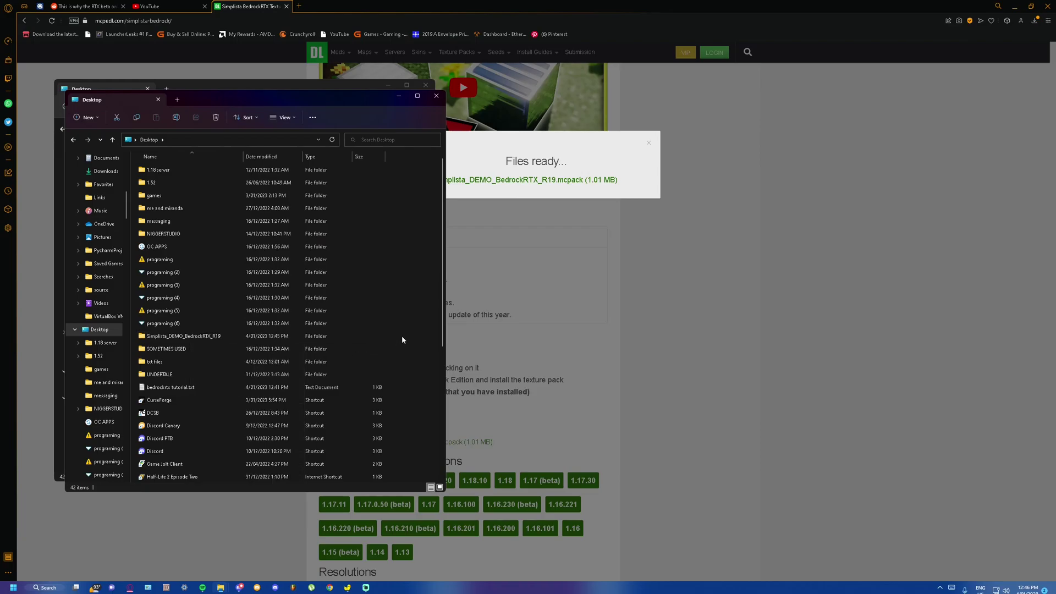
double_click(346, 341)
Compress the textures folder, manifest.json and pack_icon.png together into a zip archive named RTXVIDEO.zip.
left_click_drag(294, 332, 278, 156)
right_click(283, 181)
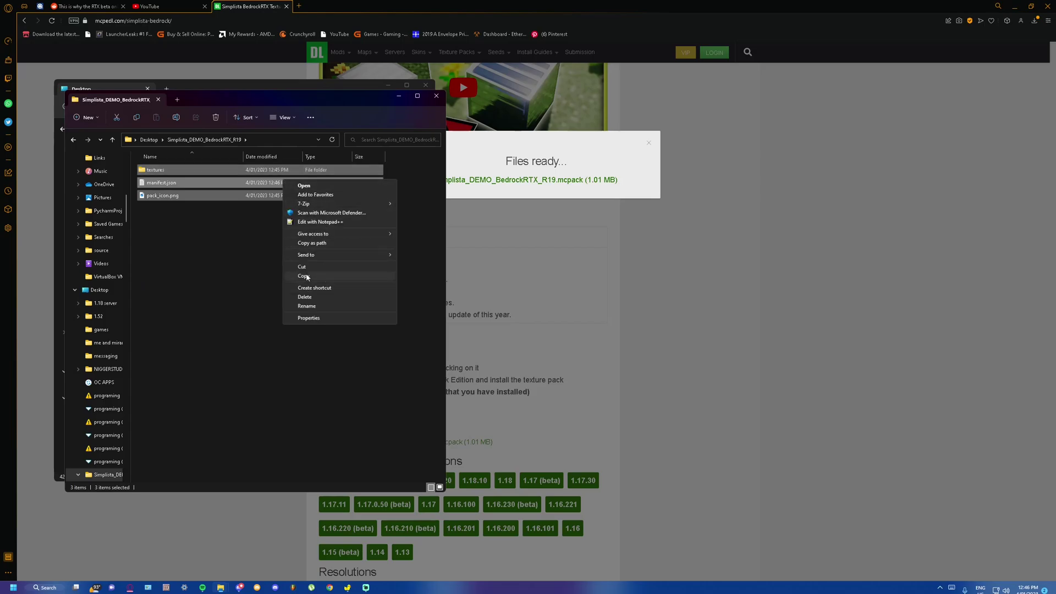
mouse_move(321, 257)
left_click(439, 264)
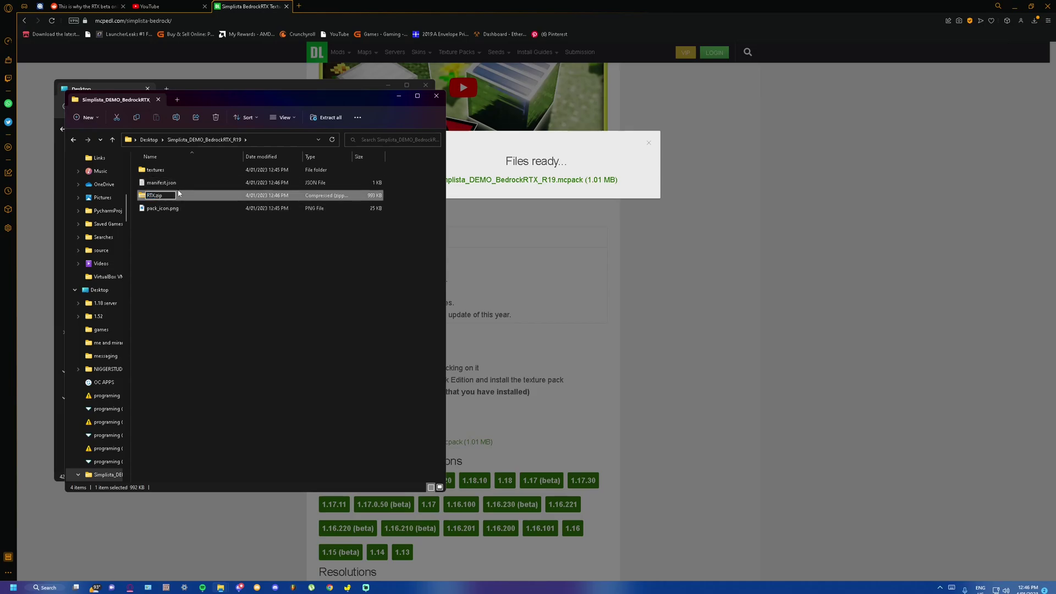
key("Return")
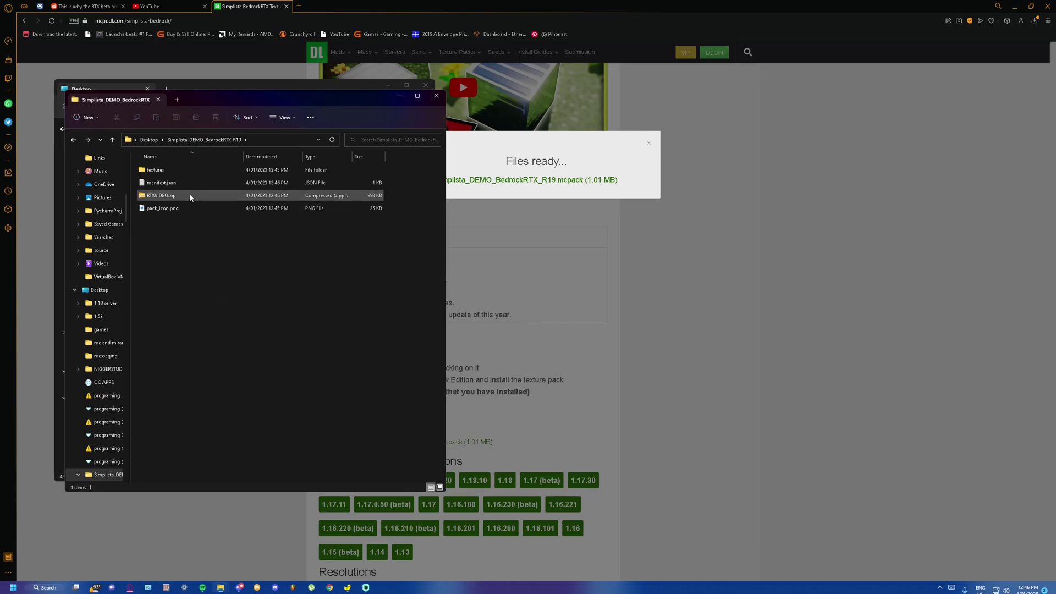
Check the contents of RTXVIDEO.zip and return to the Simplista_DEMO_BedrockRTX_R19 folder.
double_click(182, 195)
left_click_drag(193, 243, 185, 145)
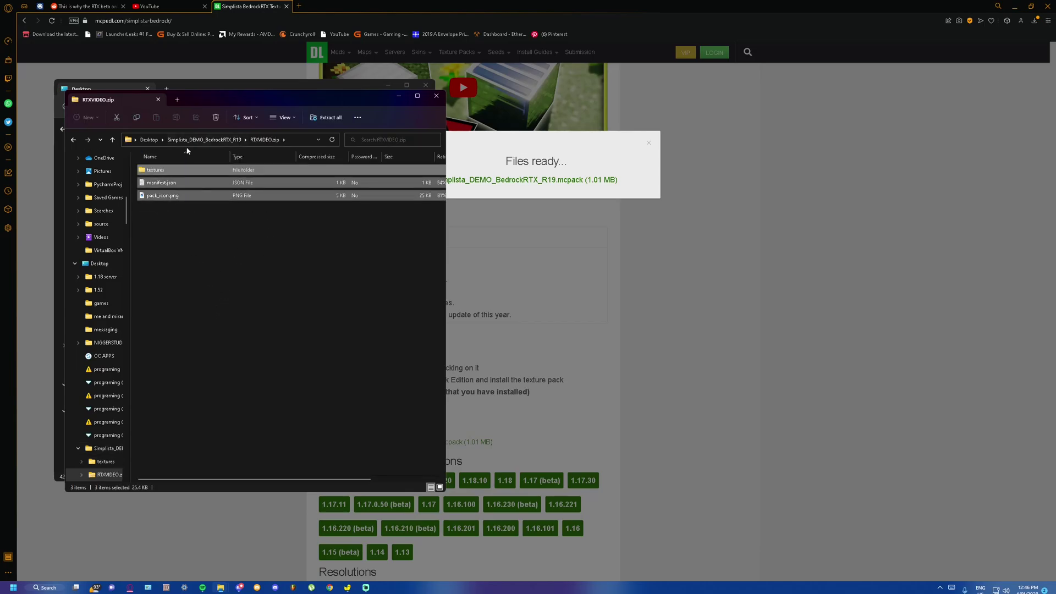
left_click(223, 153)
left_click(215, 140)
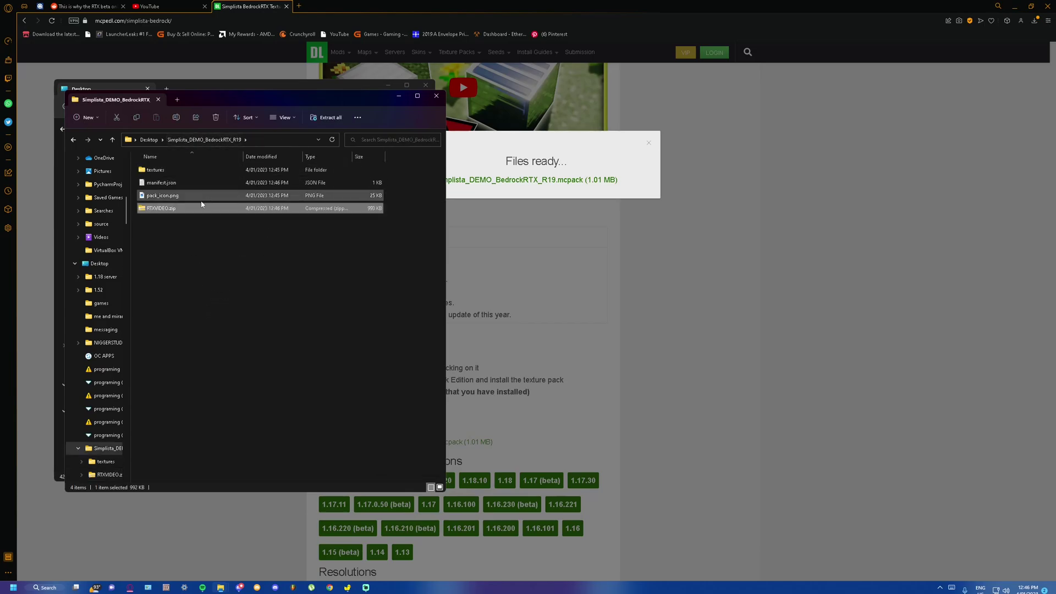
Rename RTXVIDEO.zip to RTXVIDEO.mcpack and accept the extension change.
right_click(179, 211)
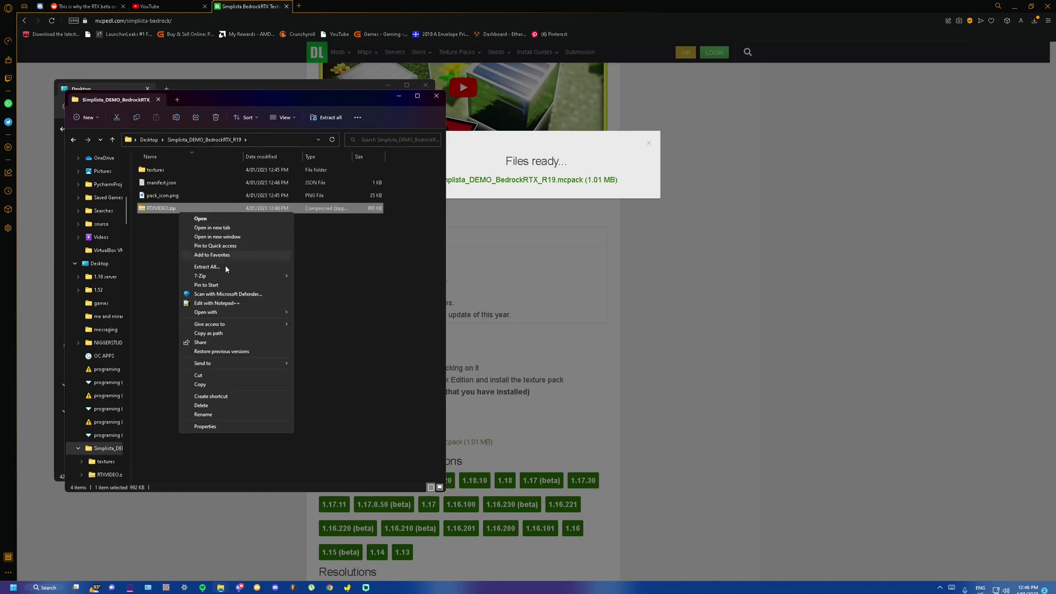
left_click(224, 413)
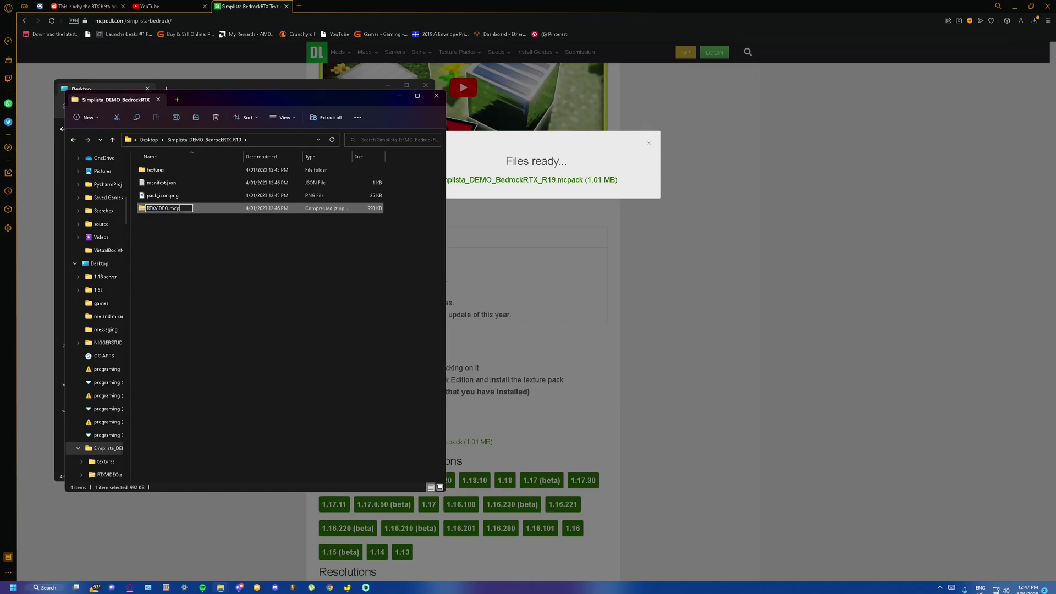
key("Return")
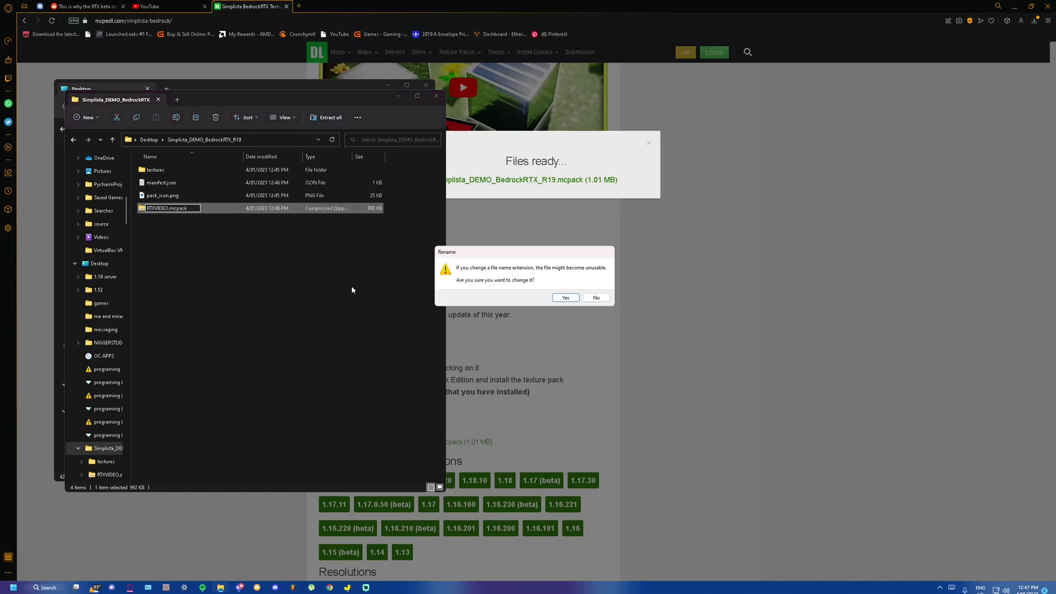
left_click(567, 300)
left_click(1034, 21)
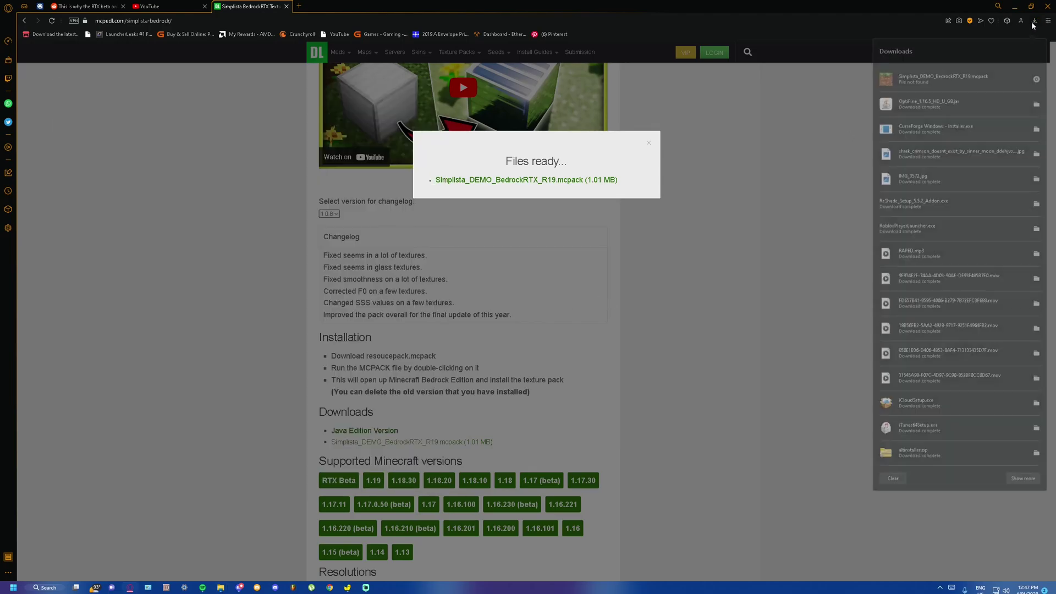
left_click(820, 179)
key("alt+Tab")
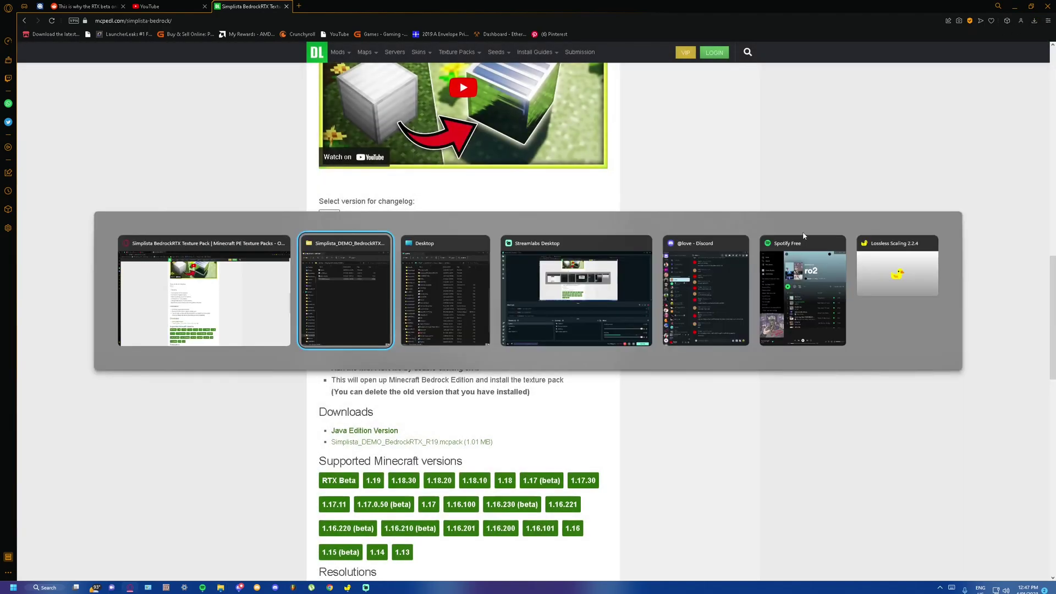
Import RTXVIDEO.mcpack into Minecraft and open the game's settings.
double_click(157, 209)
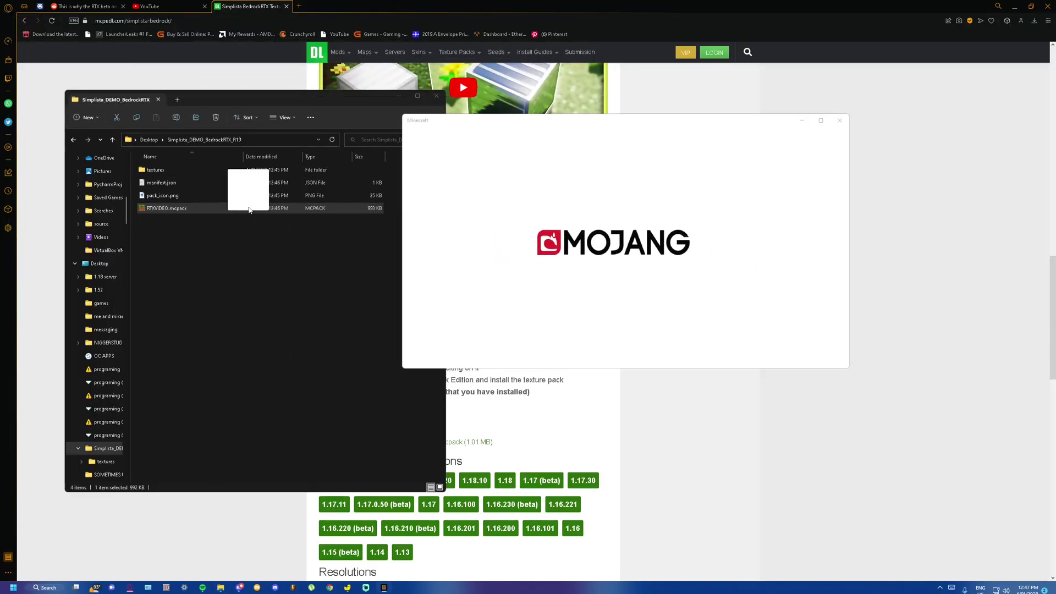
left_click(264, 269)
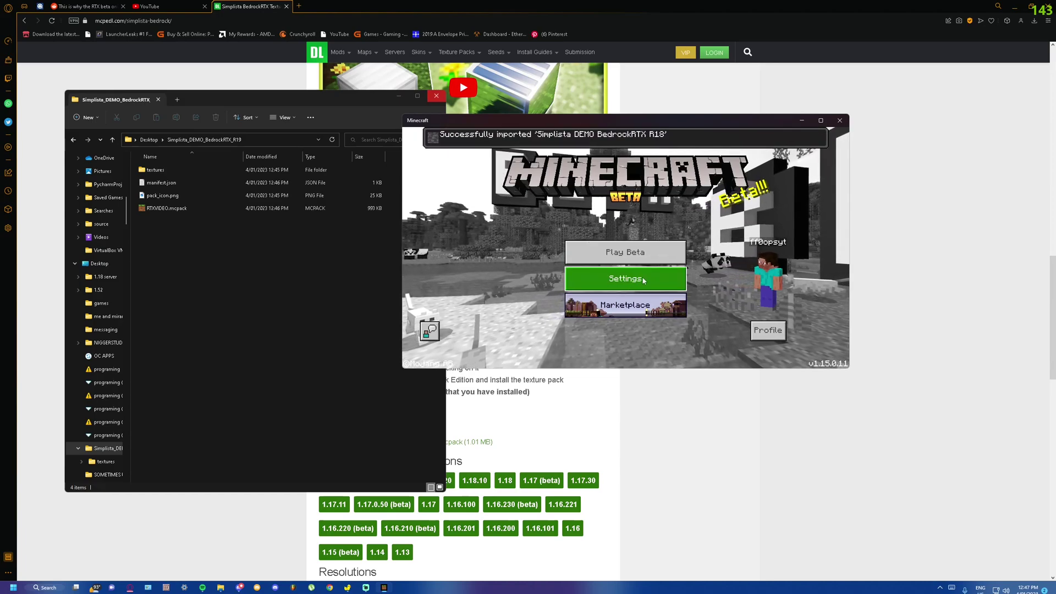
left_click(625, 278)
Rename the original Simplista zip archive on the Desktop to Simplista_DEMO_BedrockRTX_R19.mcpack and accept the extension change.
left_click(147, 142)
left_click(149, 141)
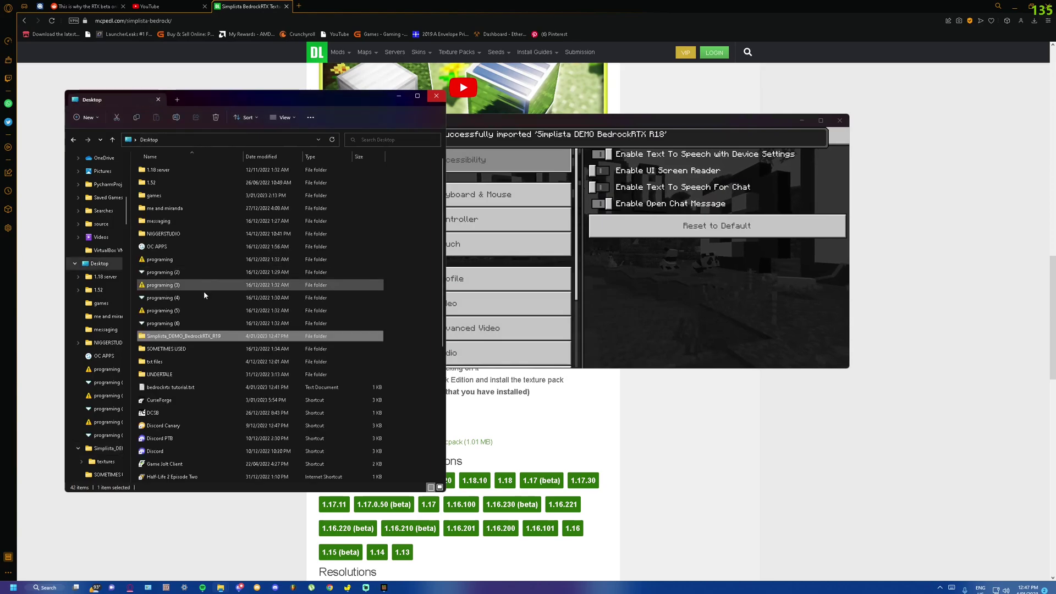
scroll(208, 382, "down", 4)
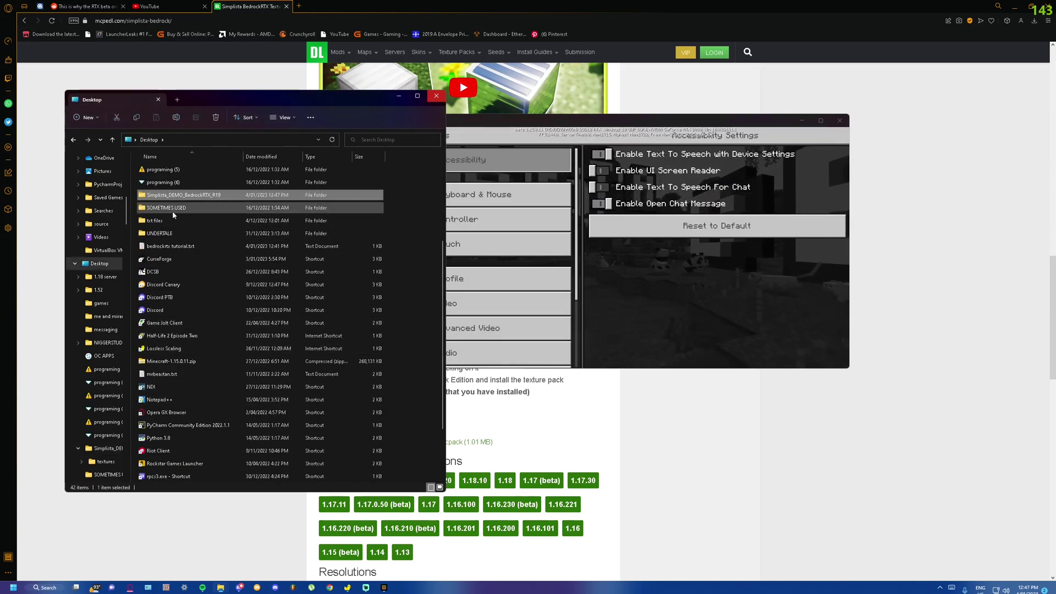
scroll(213, 269, "up", 4)
scroll(224, 344, "down", 6)
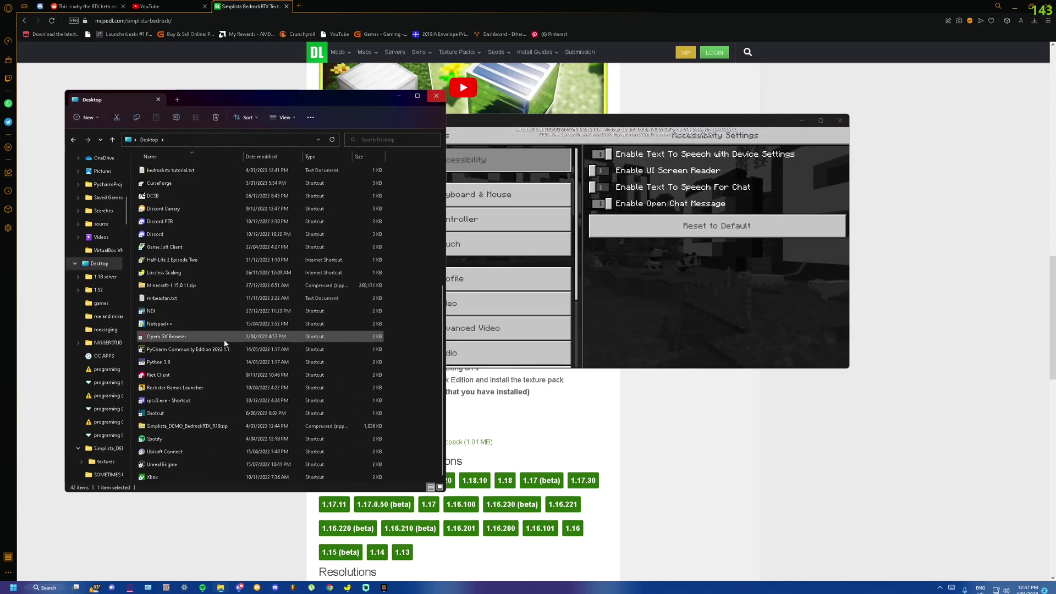
right_click(210, 426)
left_click(242, 413)
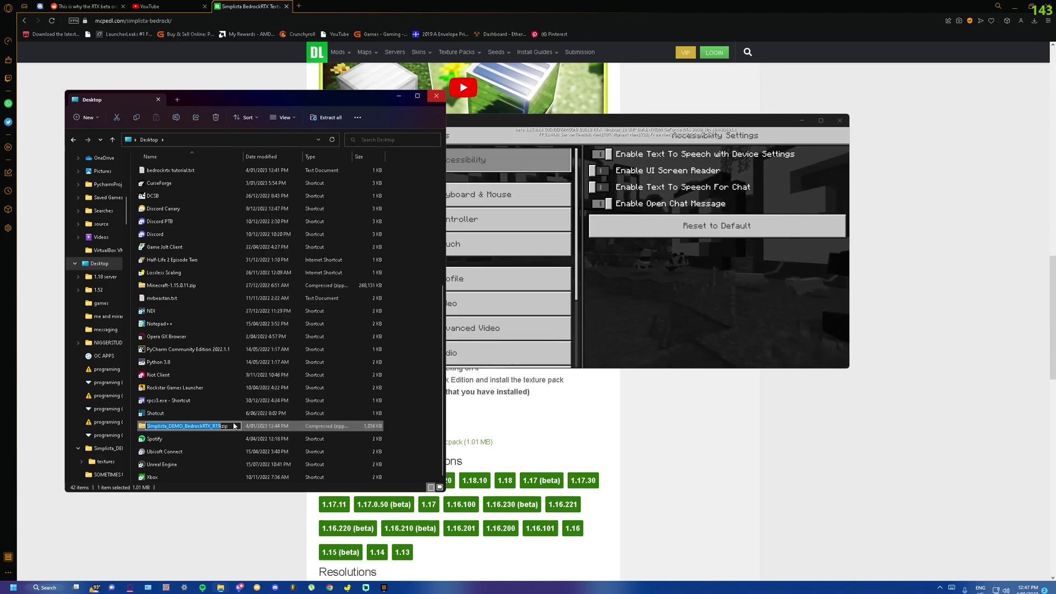
left_click(232, 425)
right_click(229, 424)
left_click(254, 406)
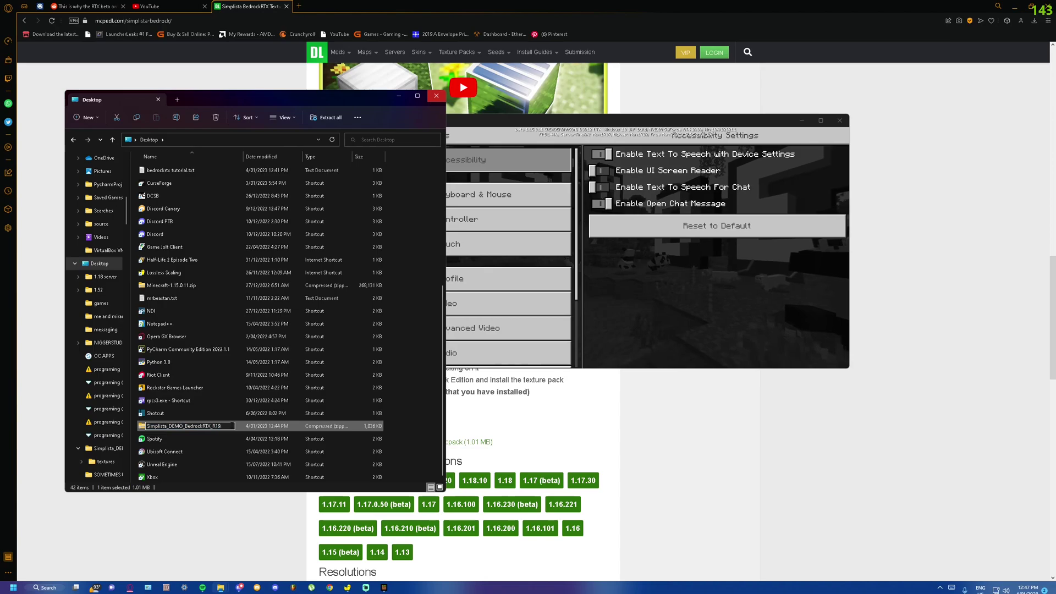
type("mcpack")
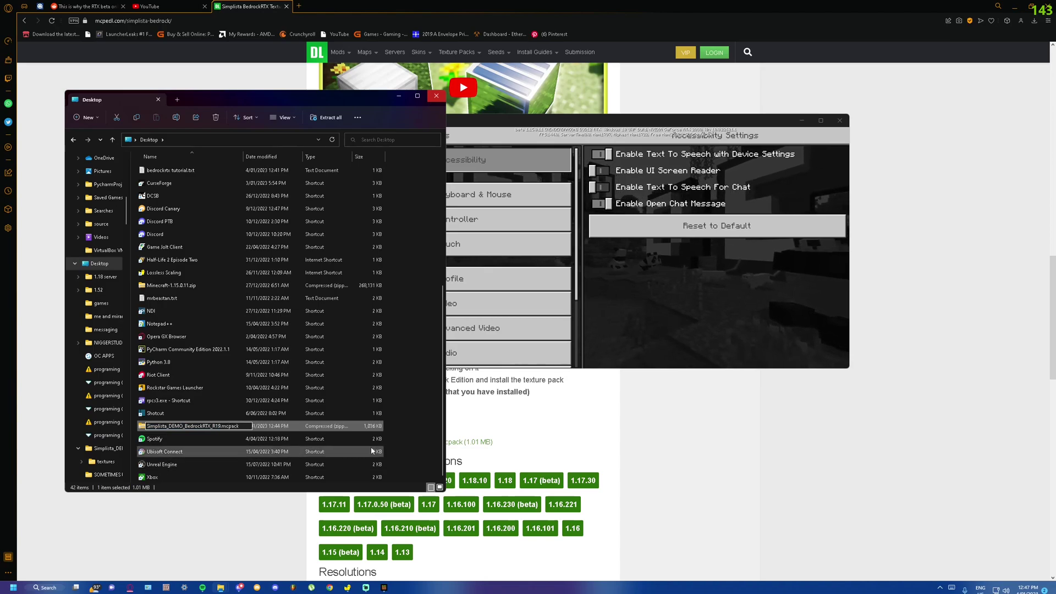
key("Return")
left_click(566, 298)
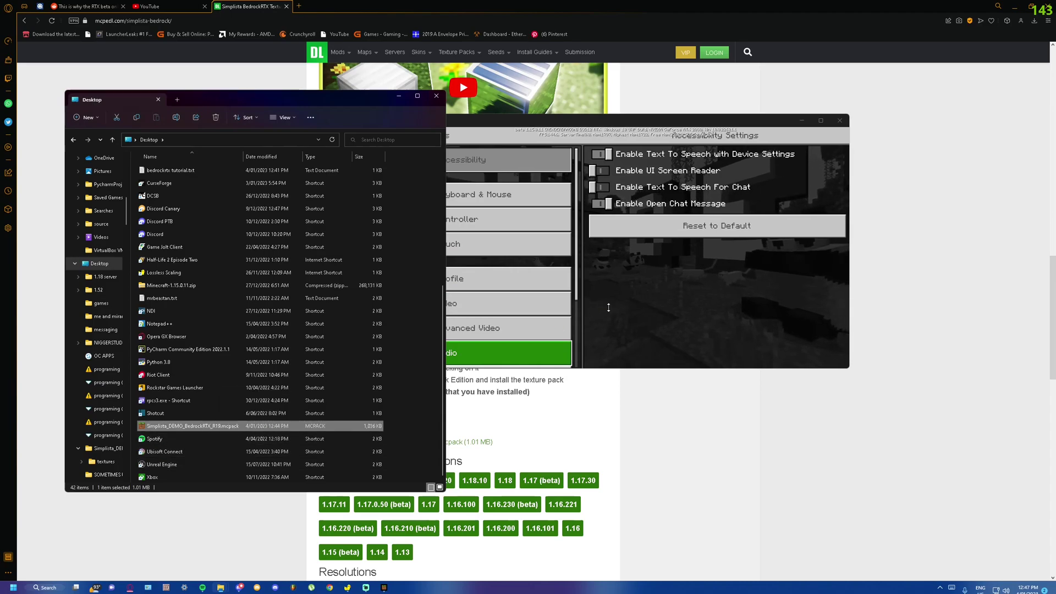
Try to import the unedited Simplista_DEMO_BedrockRTX_R19.mcpack into Minecraft and close the pack information.
double_click(324, 431)
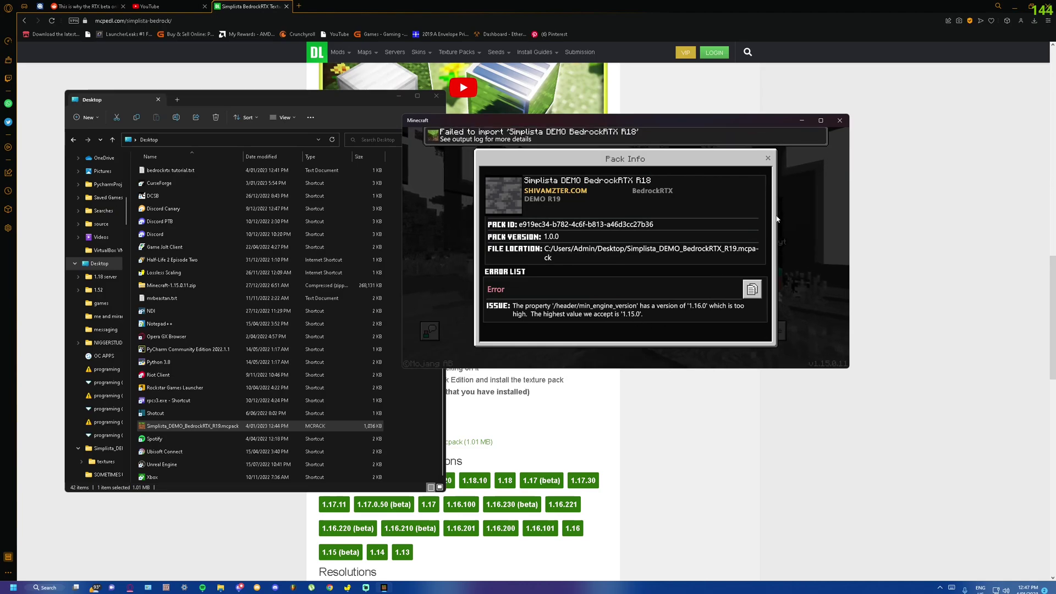
left_click(768, 159)
Load the existing My World in Minecraft and bring up Lossless Scaling.
left_click(643, 253)
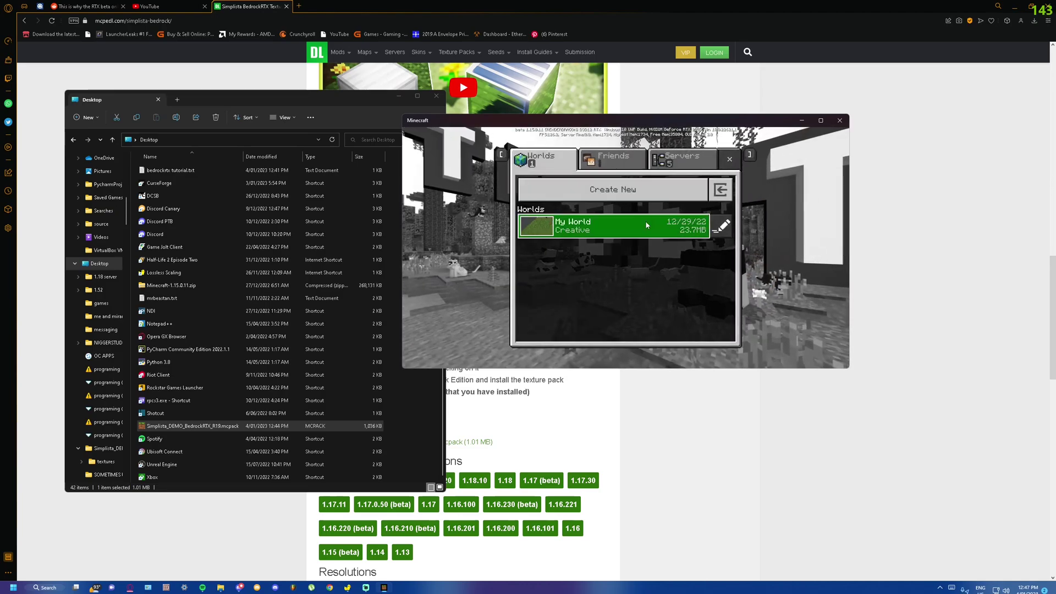
left_click(665, 230)
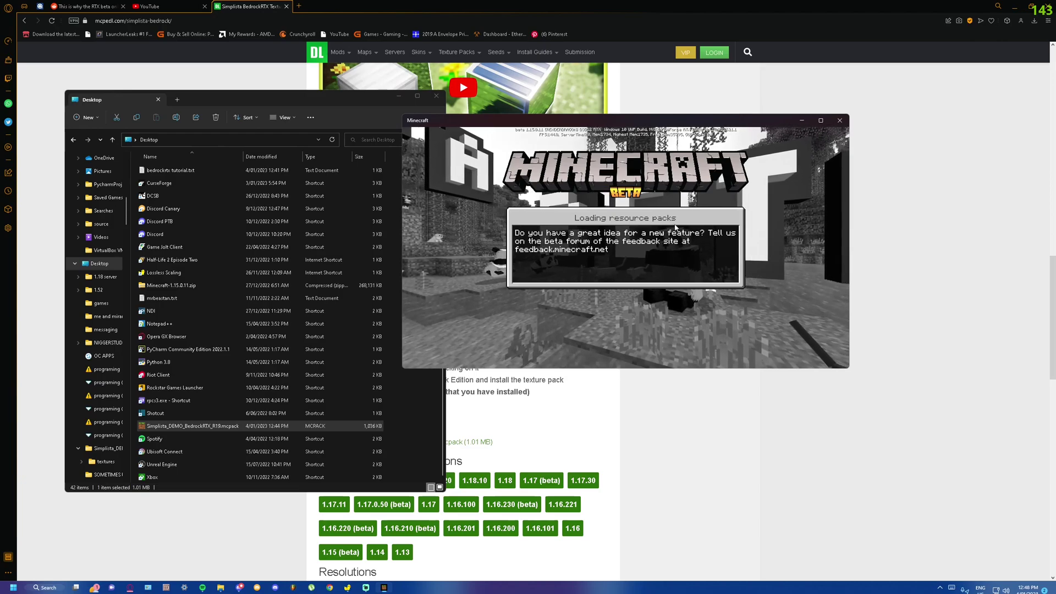
left_click_drag(629, 119, 537, 127)
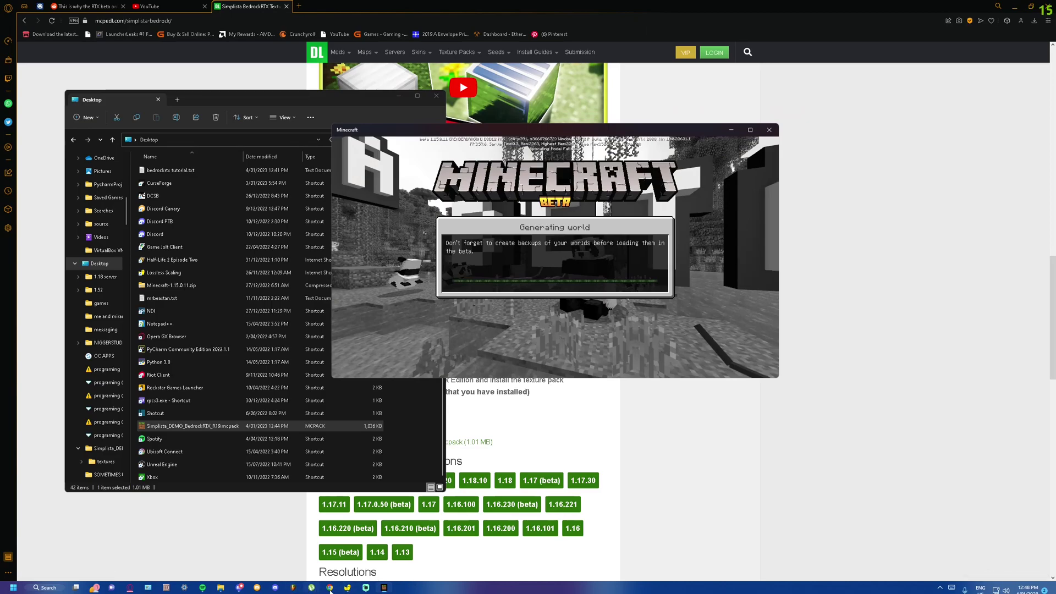
left_click(347, 587)
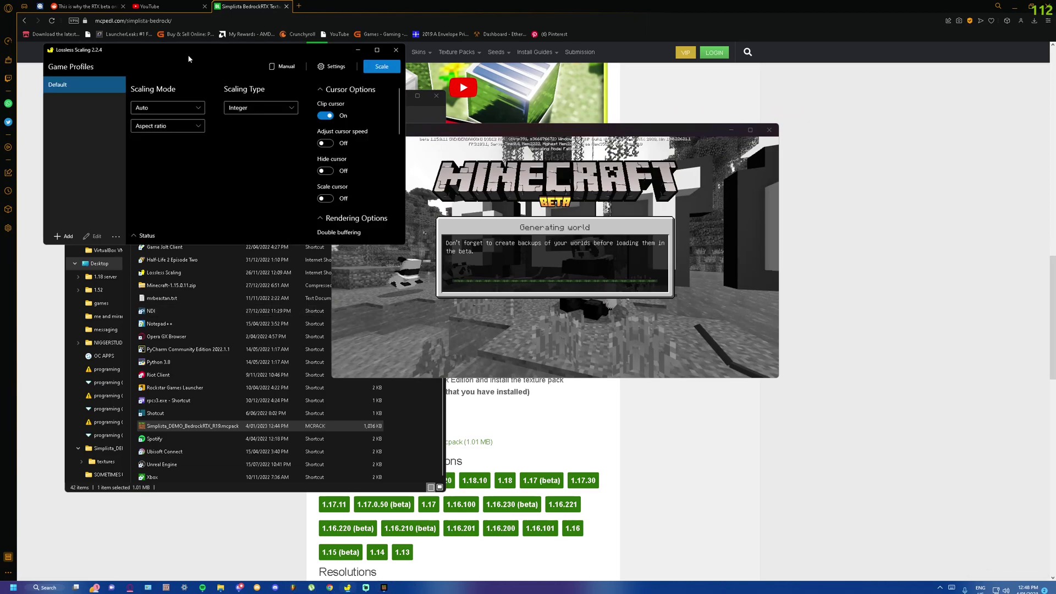
Move the Lossless Scaling window clear of Minecraft, enter My World briefly, and save and quit the world.
left_click_drag(188, 59, 204, 91)
left_click(554, 224)
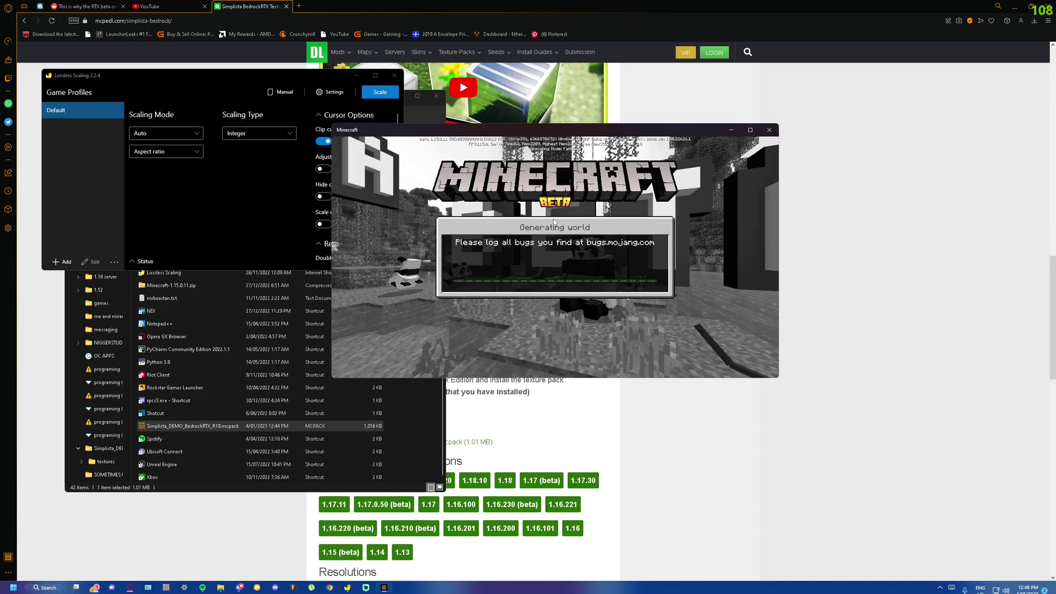
left_click_drag(196, 82, 177, 23)
left_click(483, 158)
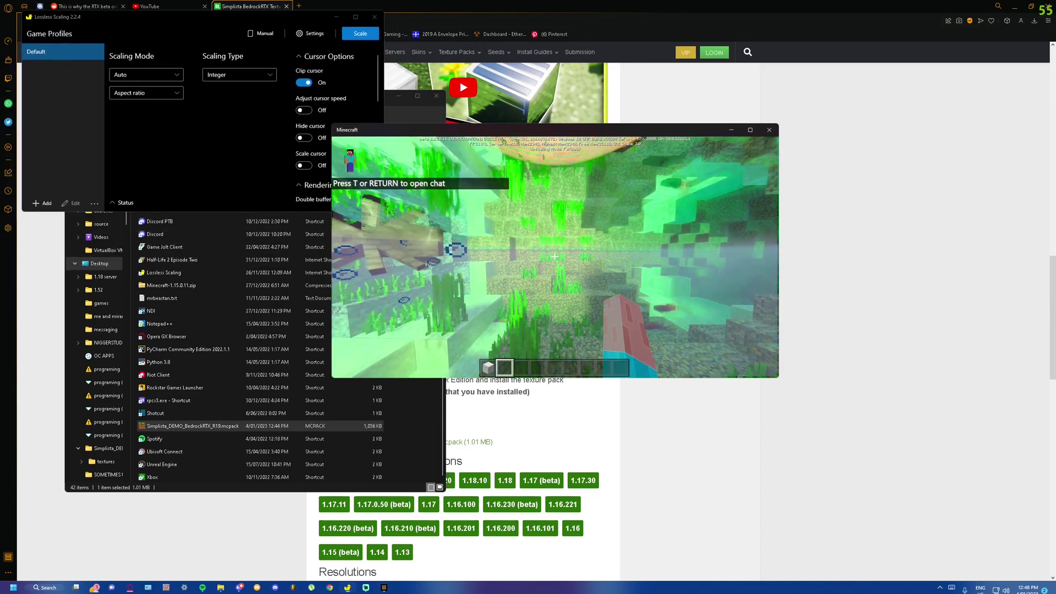
key("w")
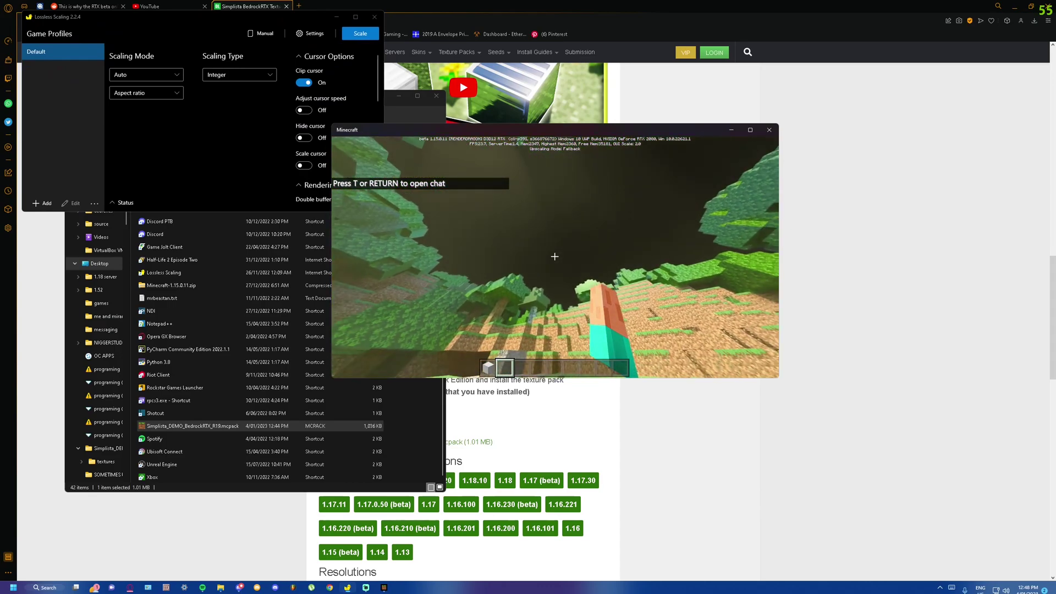
key("Escape")
left_click(463, 307)
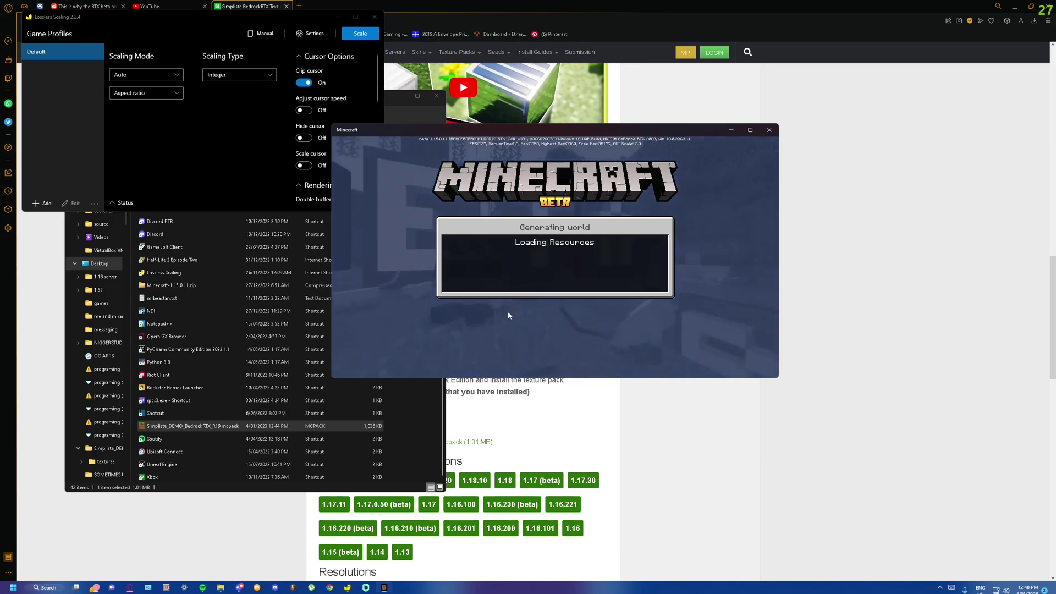
Activate the Simplista DEMO BedrockRTX R18 pack in Minecraft's global resources.
left_click(571, 290)
scroll(429, 264, "down", 5)
left_click(435, 216)
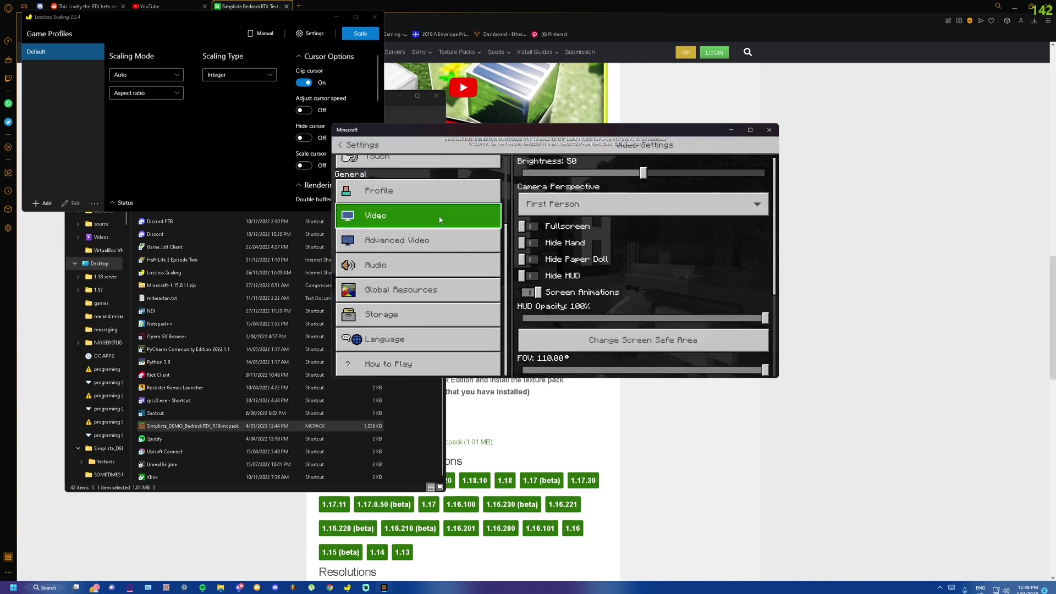
scroll(451, 244, "up", 2)
scroll(434, 262, "down", 3)
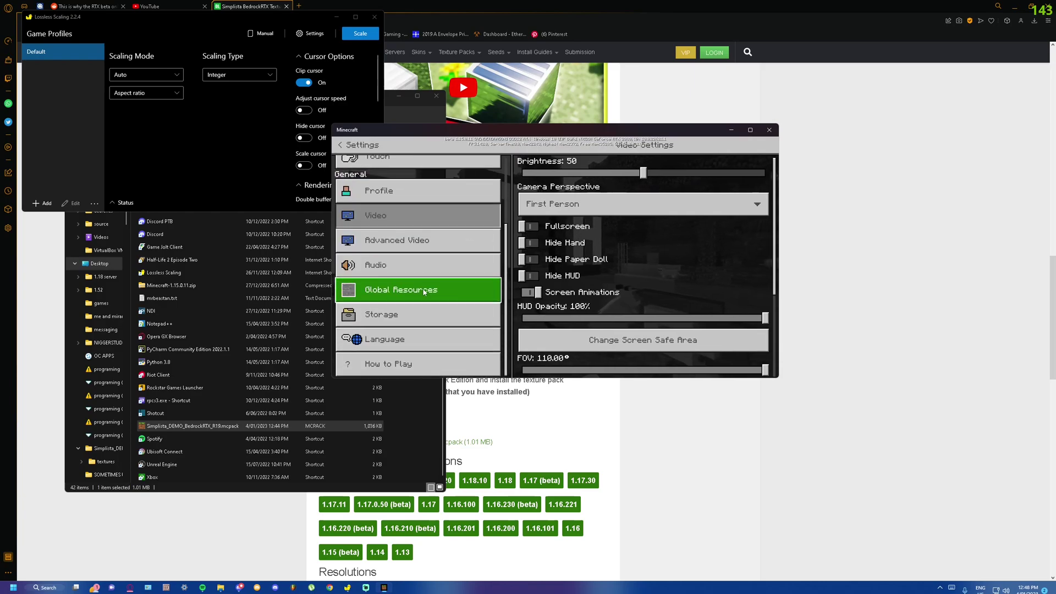
left_click(473, 283)
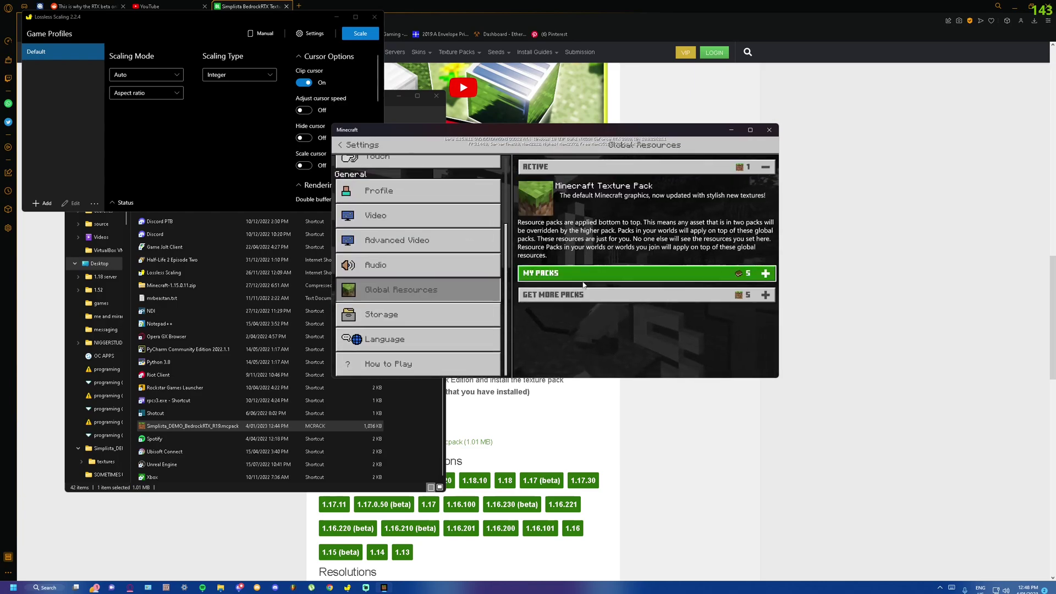
left_click(637, 272)
scroll(671, 277, "down", 2)
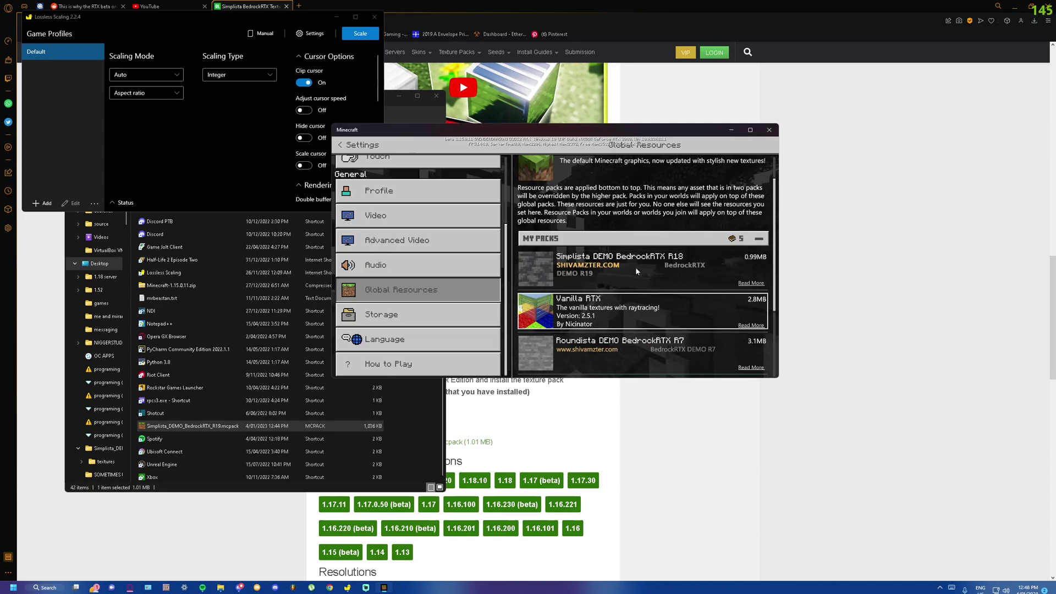
scroll(636, 263, "down", 1)
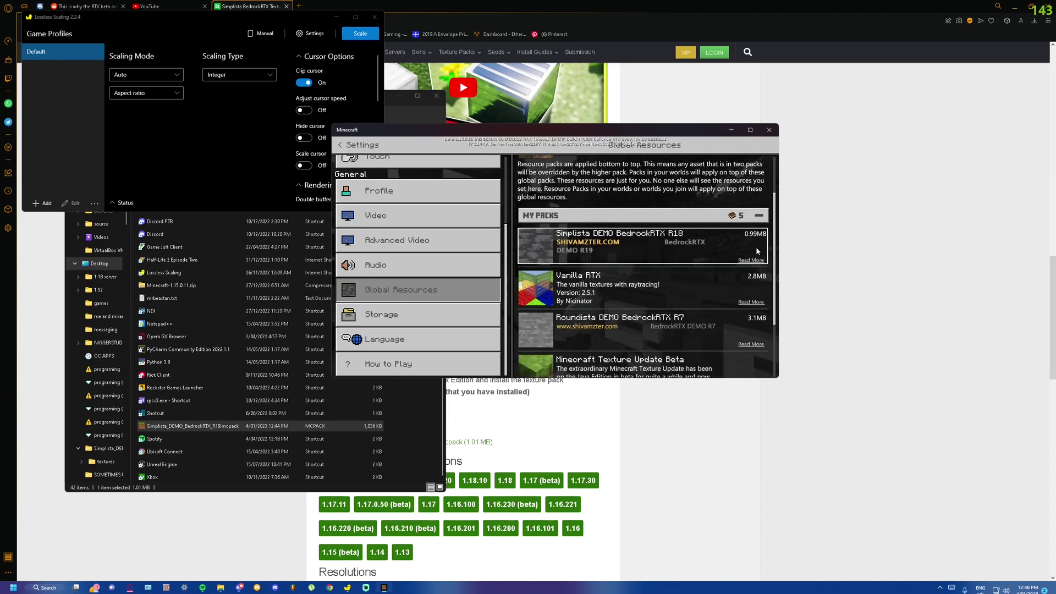
left_click(737, 248)
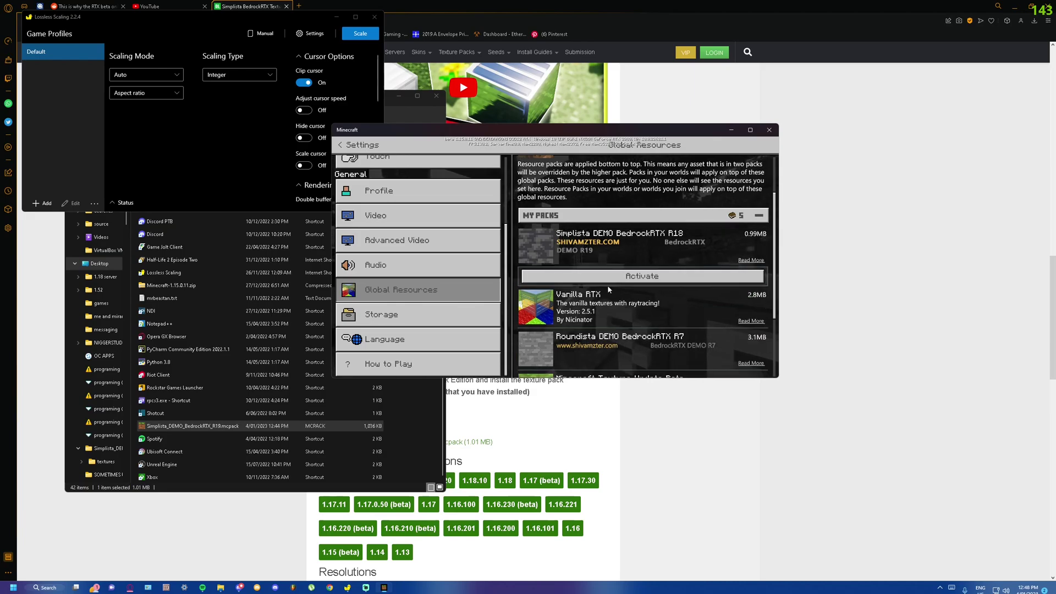
left_click(615, 276)
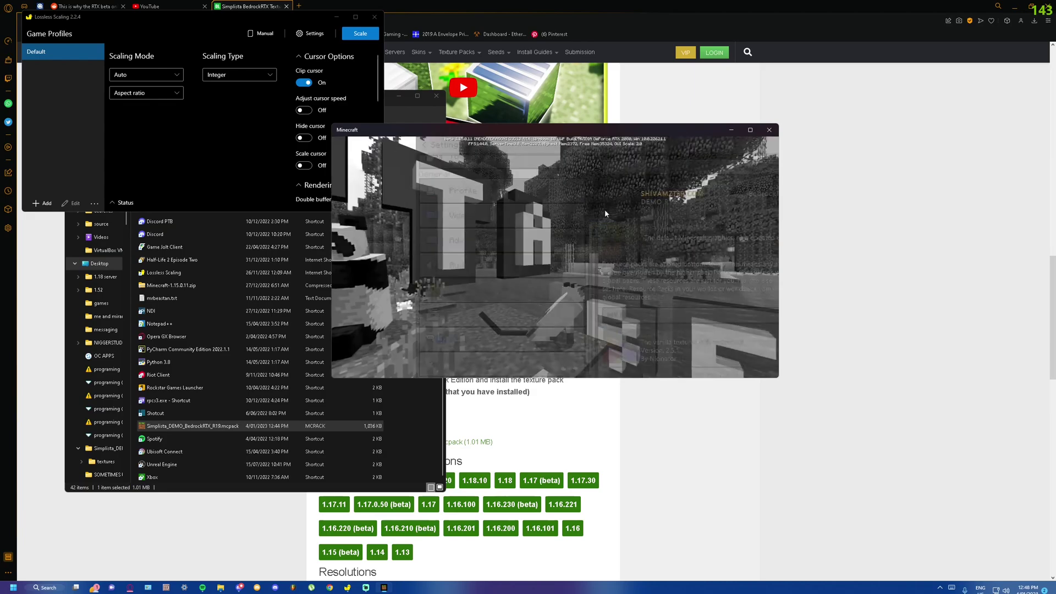
Edit My World and deactivate the Vanilla RTX pack among its active resource packs.
left_click(512, 200)
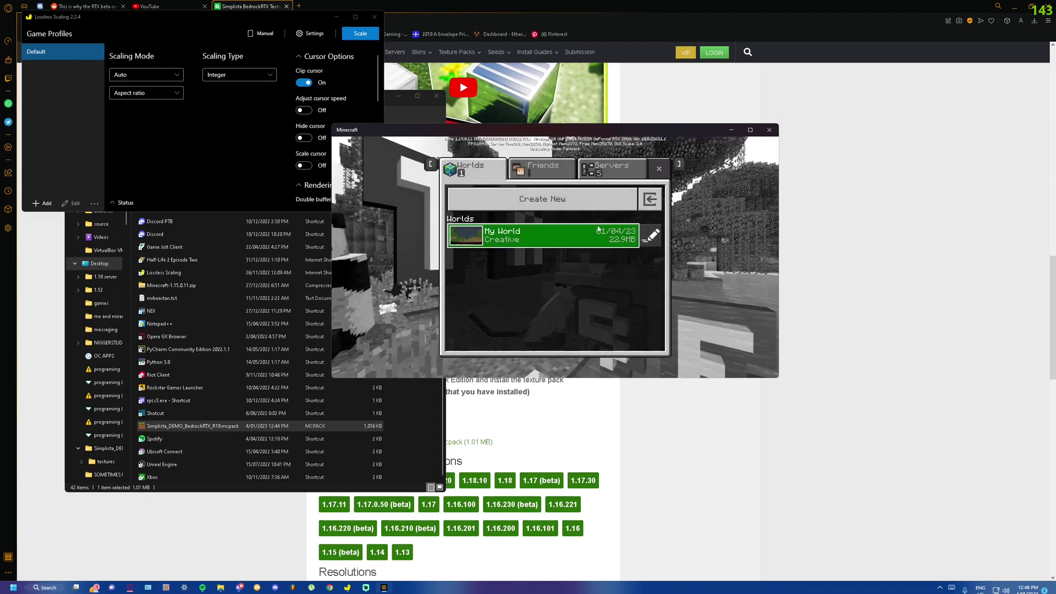
left_click(658, 235)
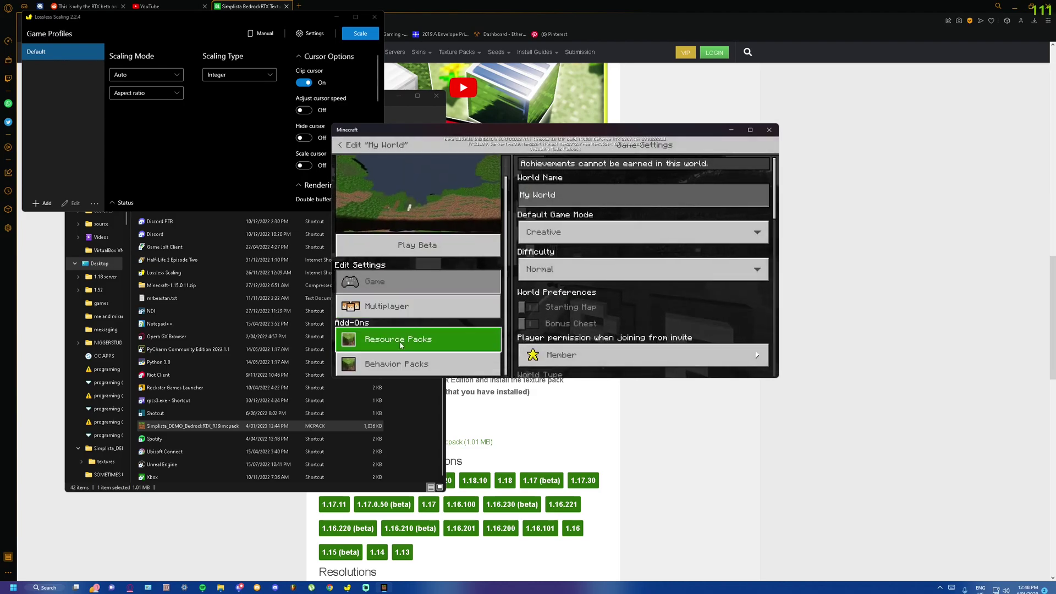
left_click(418, 339)
left_click(645, 191)
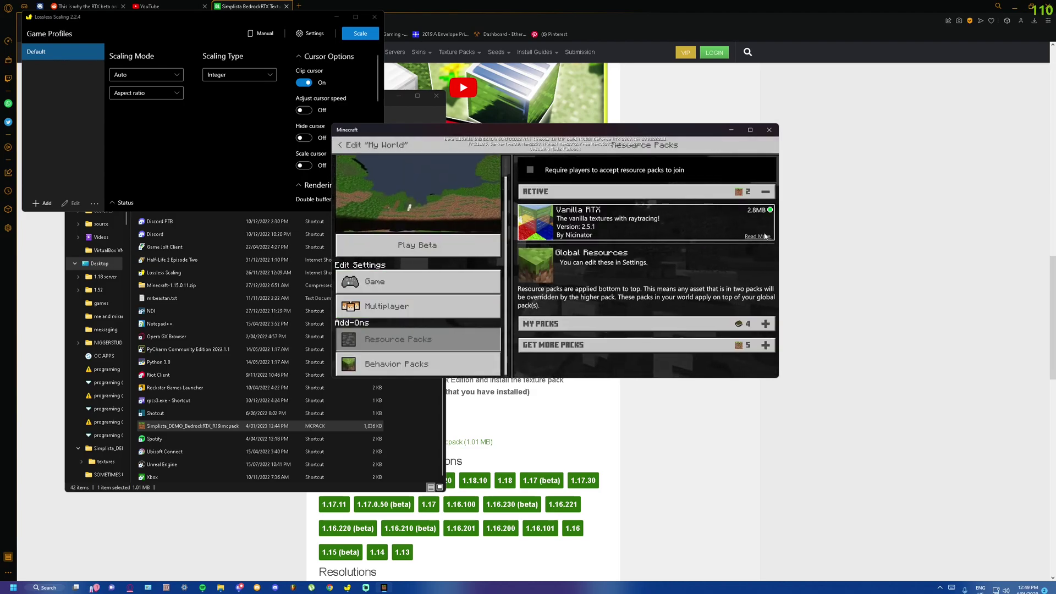
left_click(724, 222)
left_click(721, 256)
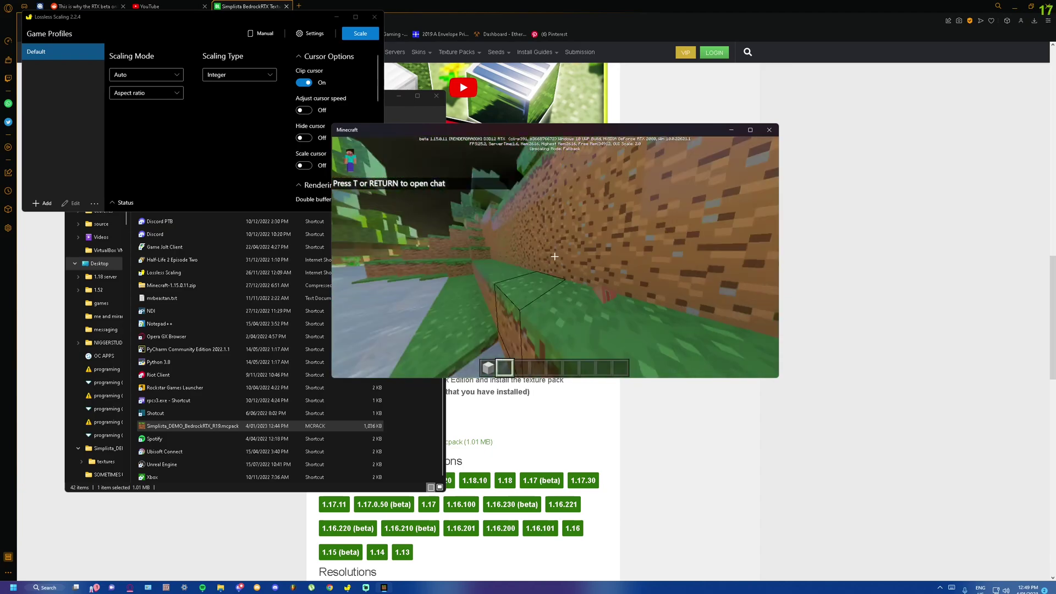
Fly around My World to examine the terrain textures and ray-traced lighting.
mouse_move(555, 256)
key("w")
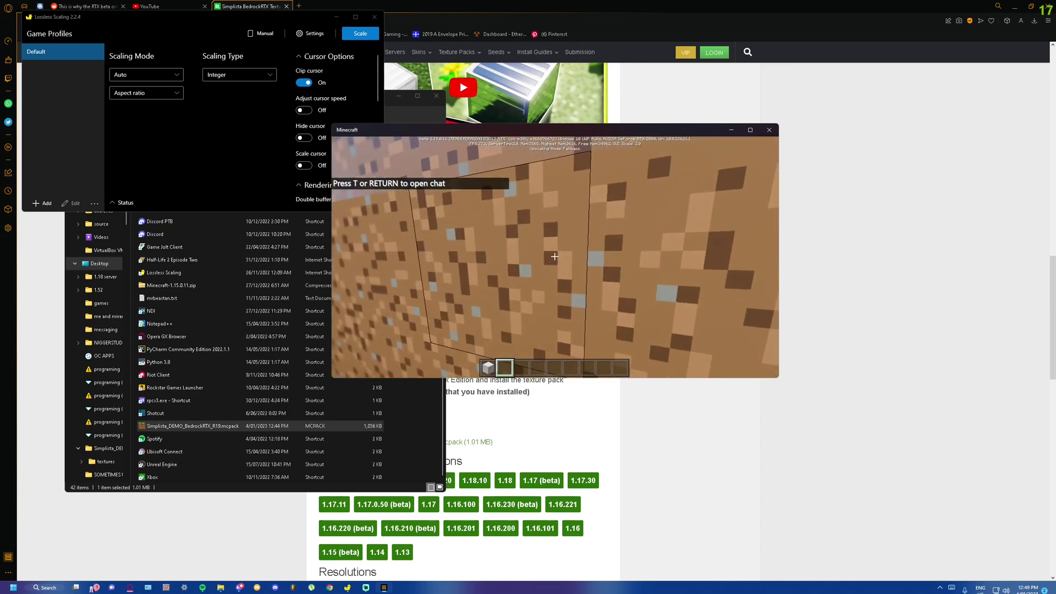
key("w")
key("space")
key("space")
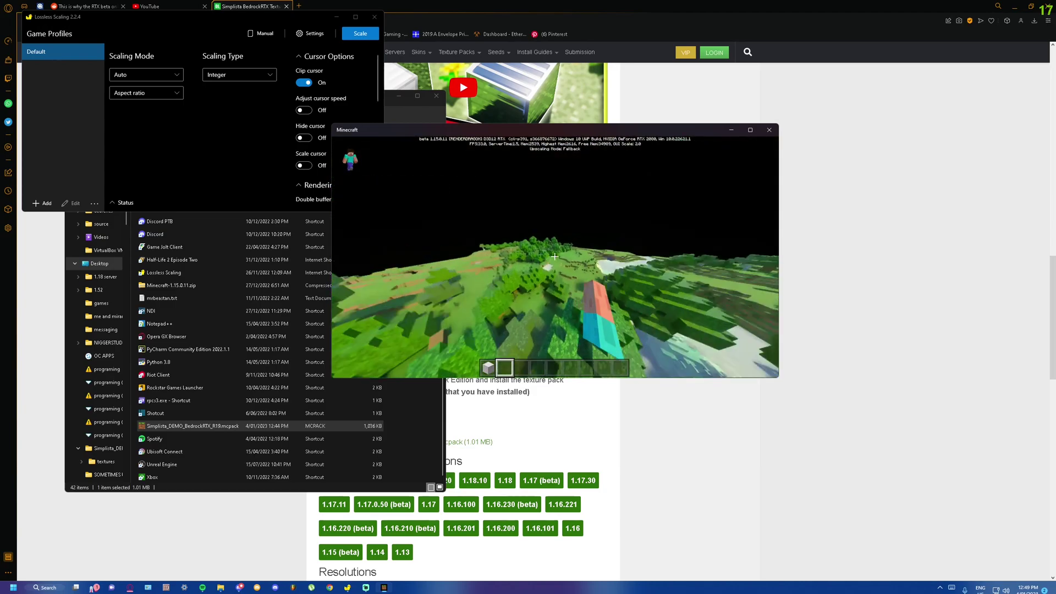
key("t")
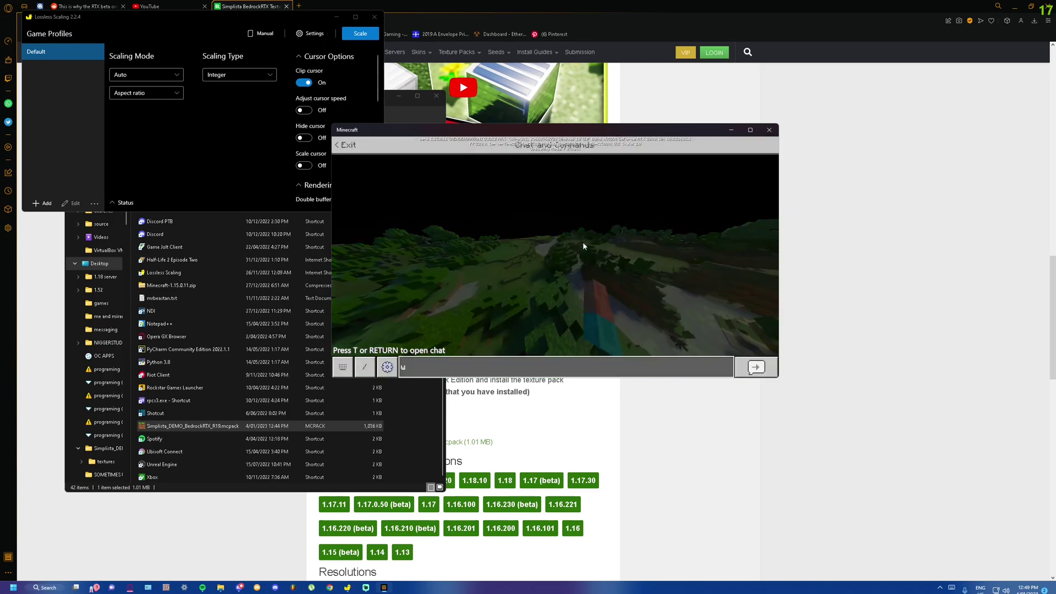
key("Escape")
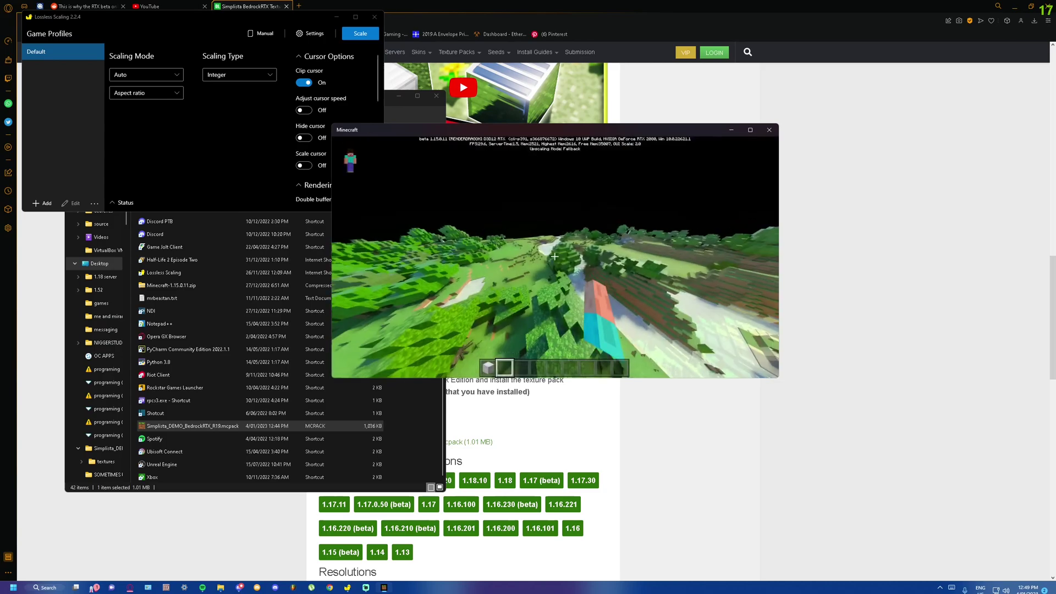
key("w")
Try scaling the Minecraft window with Lossless Scaling using the Integer type and aspect ratio fit, and resume the game.
key("super")
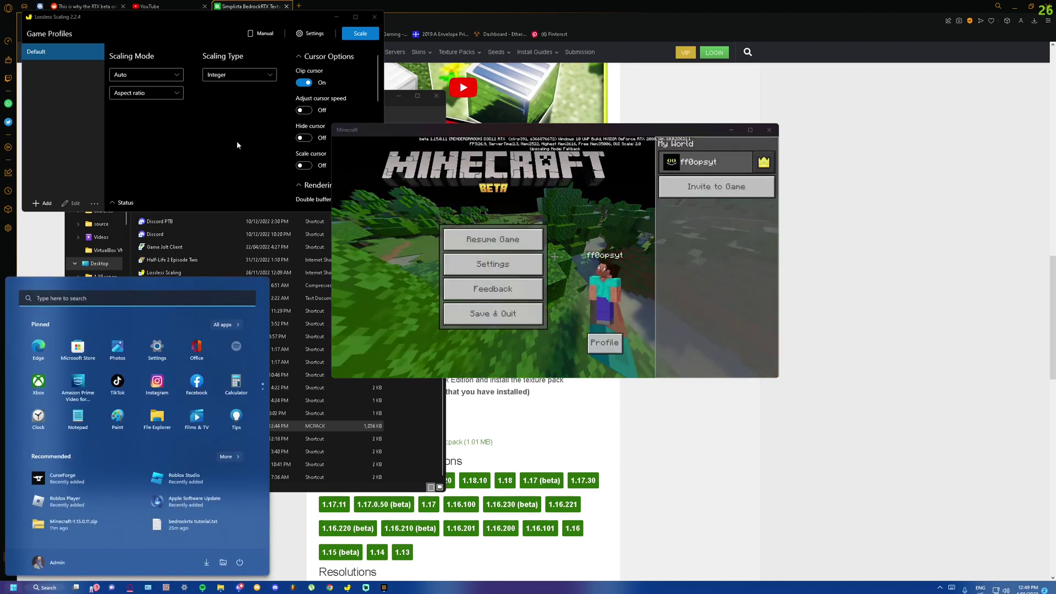
left_click(370, 36)
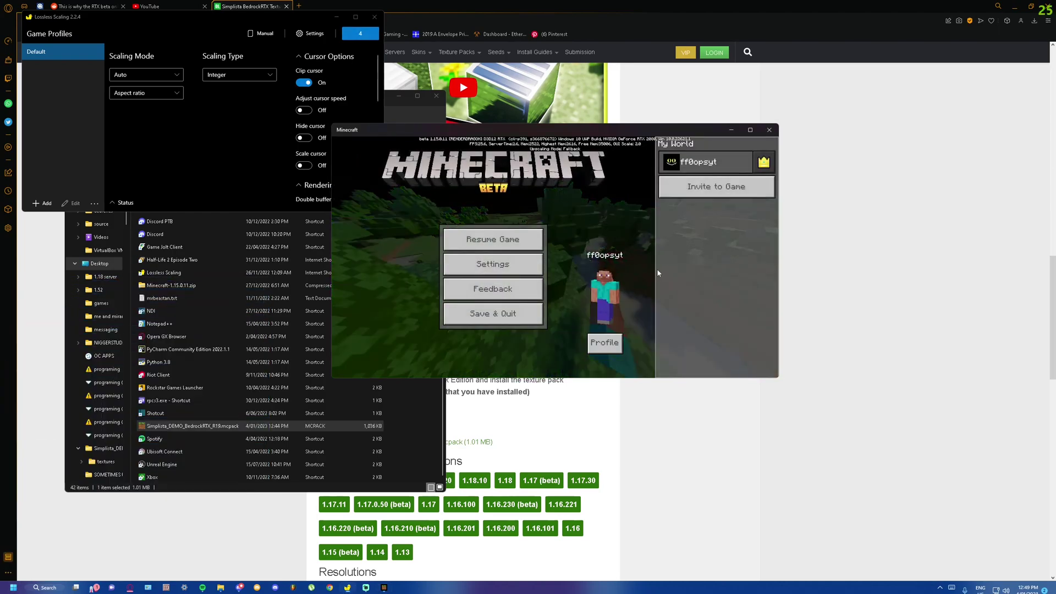
key("Escape")
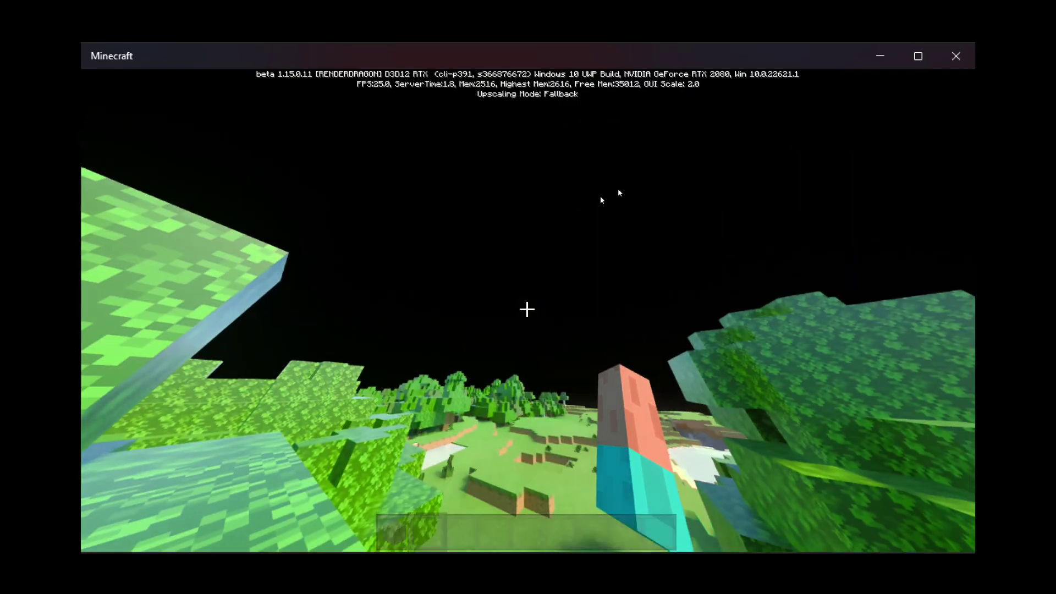
Set Lossless Scaling to AMD FSR with the Fullscreen fit, scale the Minecraft window and resume the game.
key("alt+Tab")
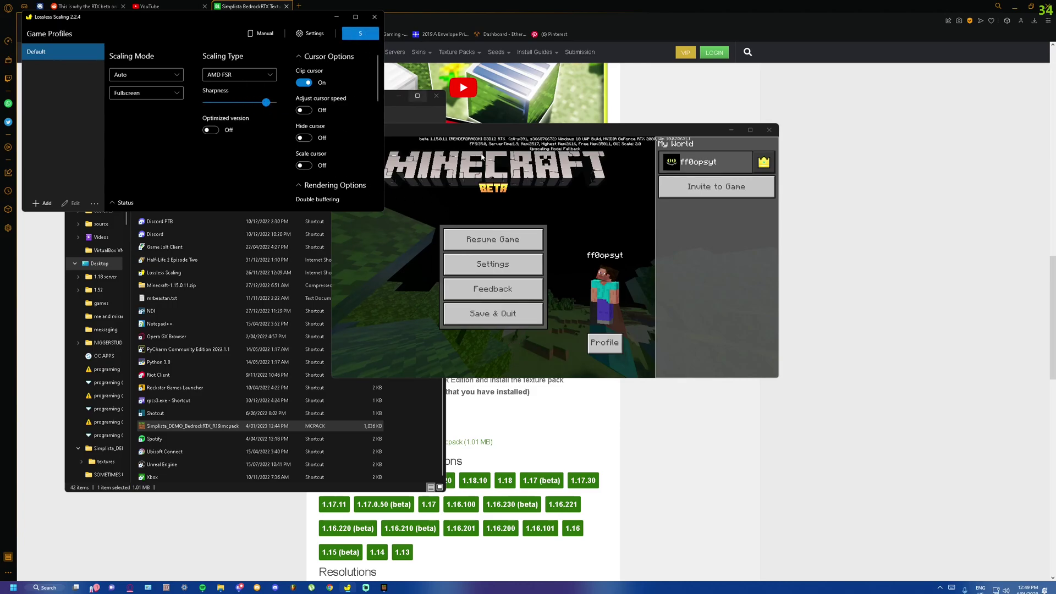
key("Escape")
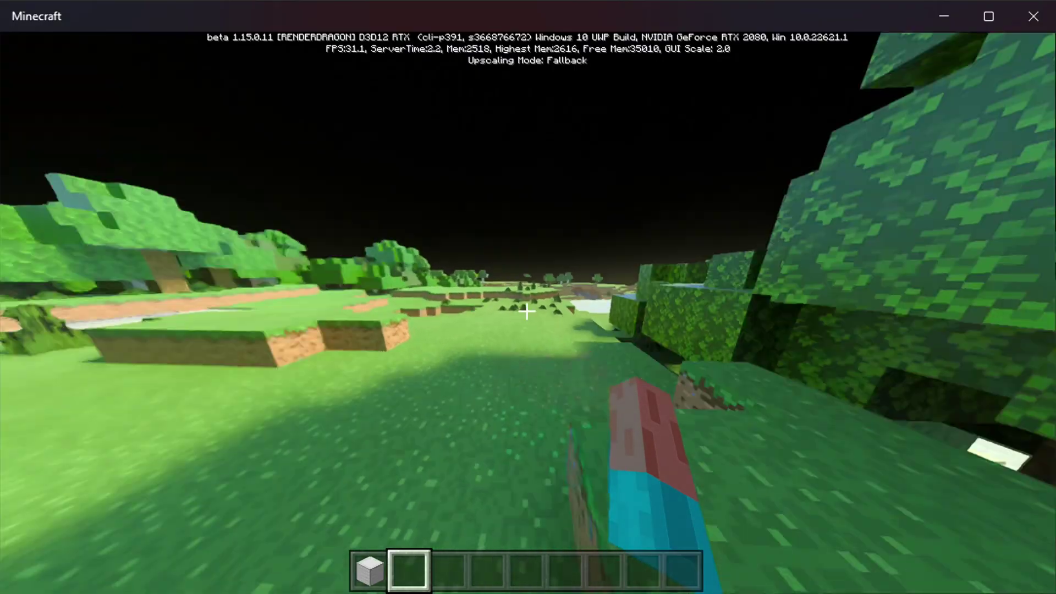
Travel to the river and dive underwater to examine the ray-traced water, reflections and light in the upscaled game.
key("w")
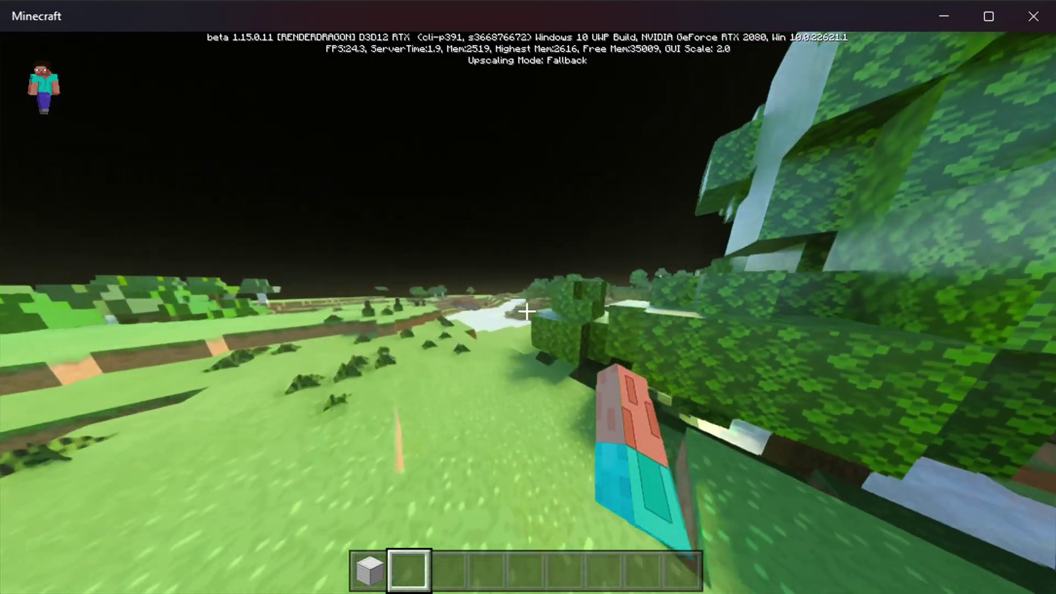
key("w")
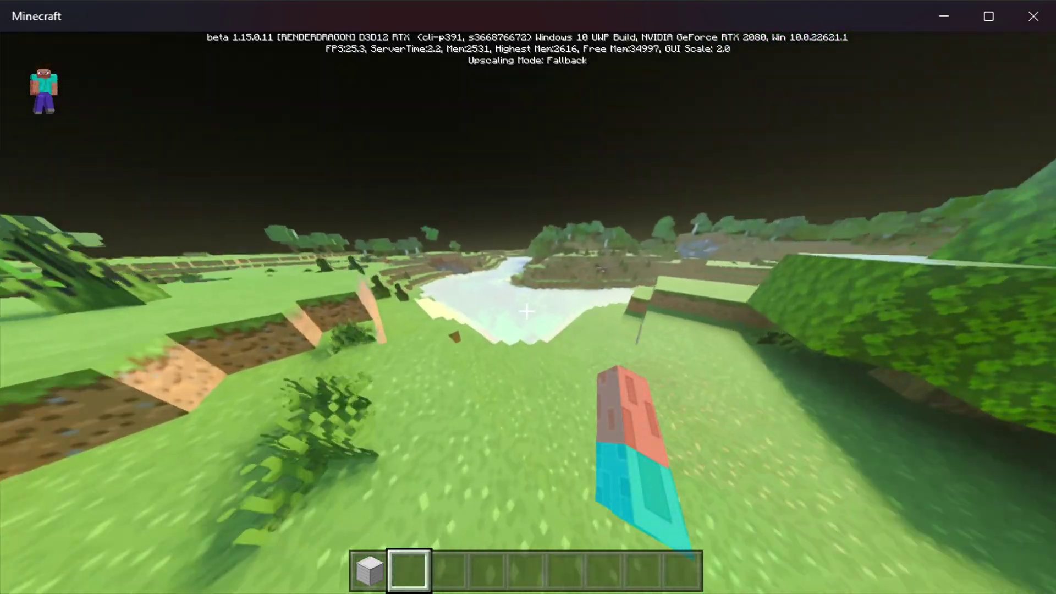
key("w")
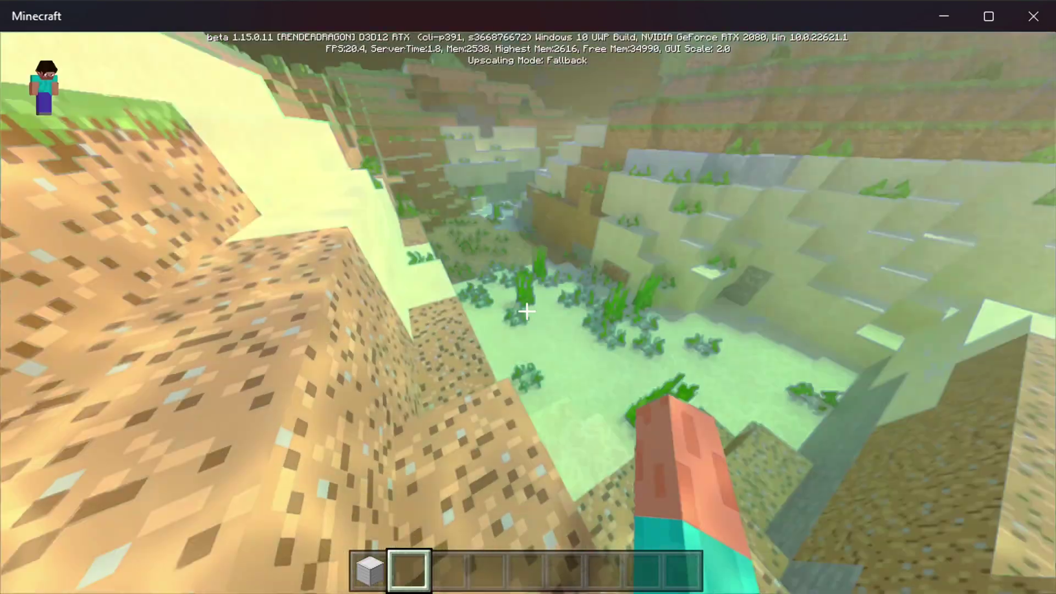
key("space")
left_click(527, 311)
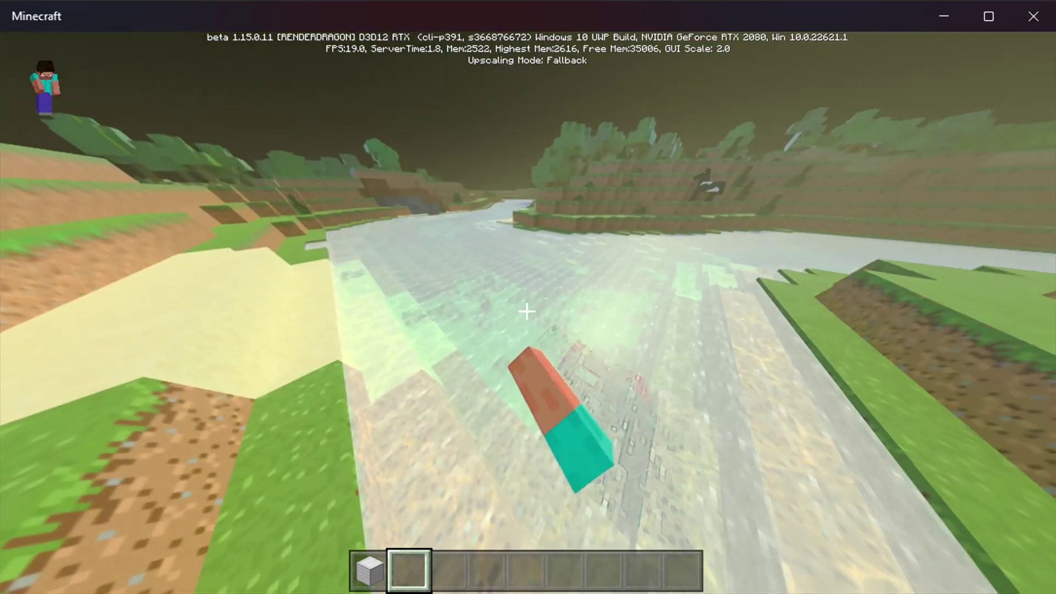
key("shift")
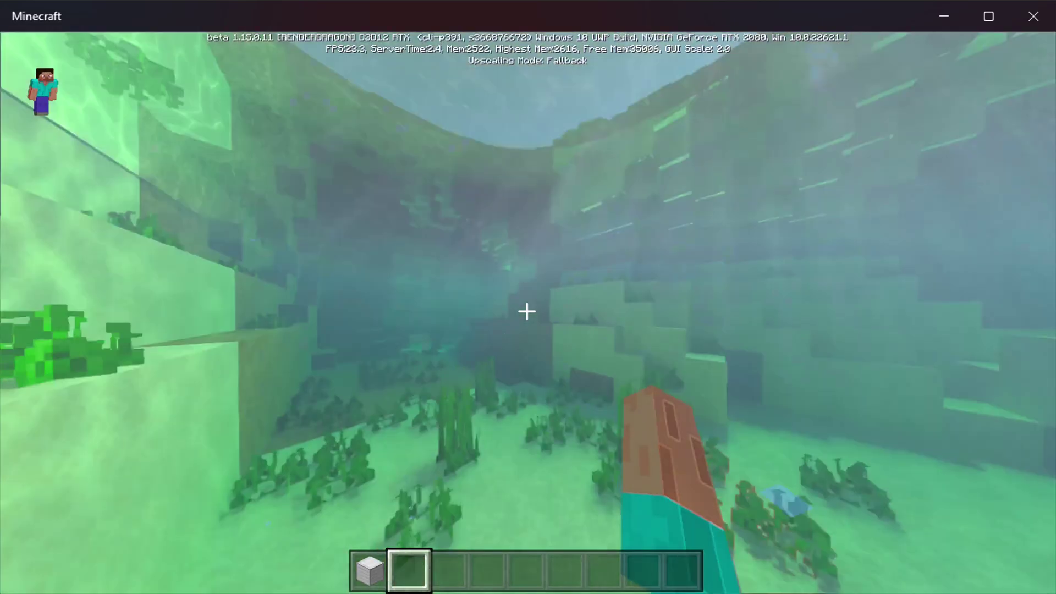
key("Escape")
key("Escape")
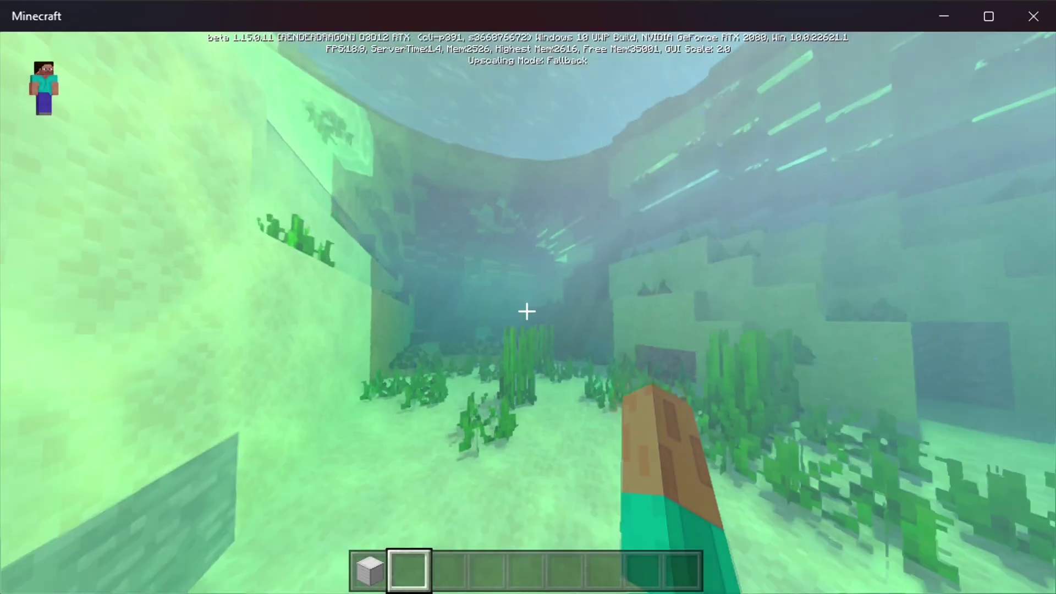
key("space")
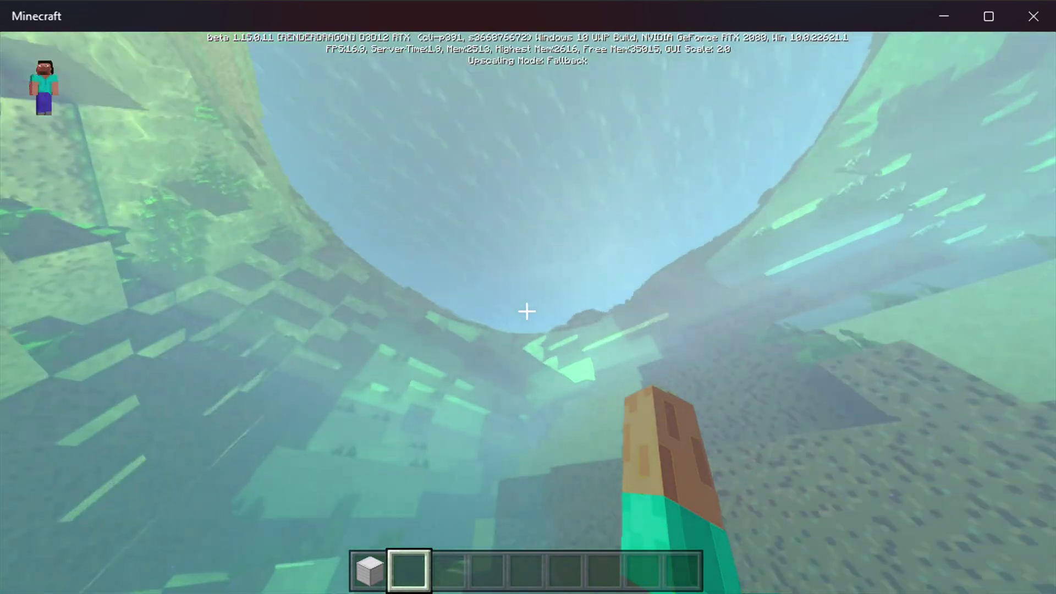
key("space")
key("w")
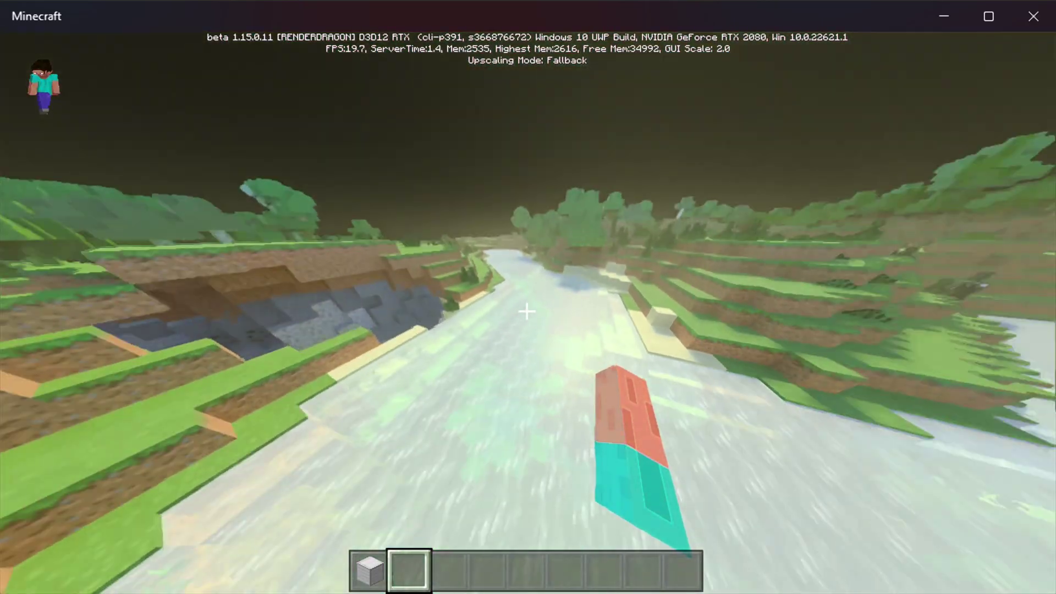
Fly over the grassland and down into the stone ravine to examine the block textures and shadows.
key("w")
key("shift")
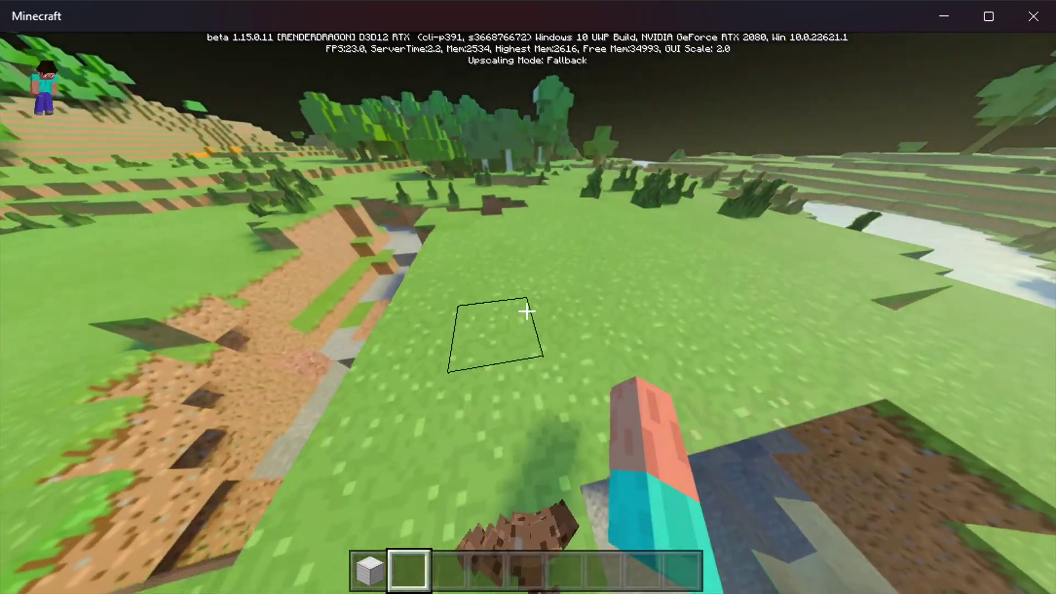
key("w")
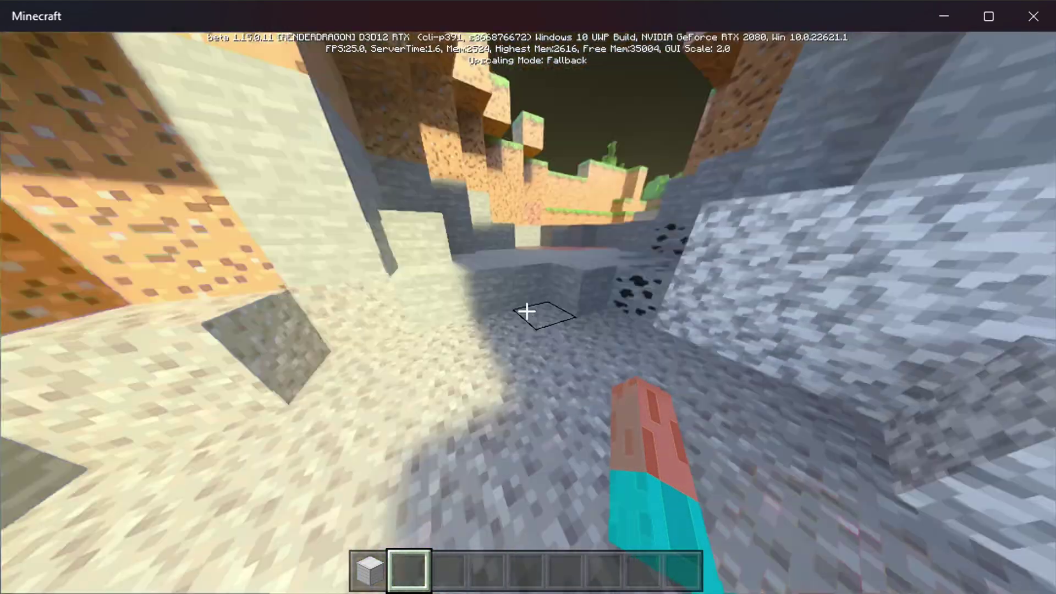
key("space")
key("space")
key("w")
key("space")
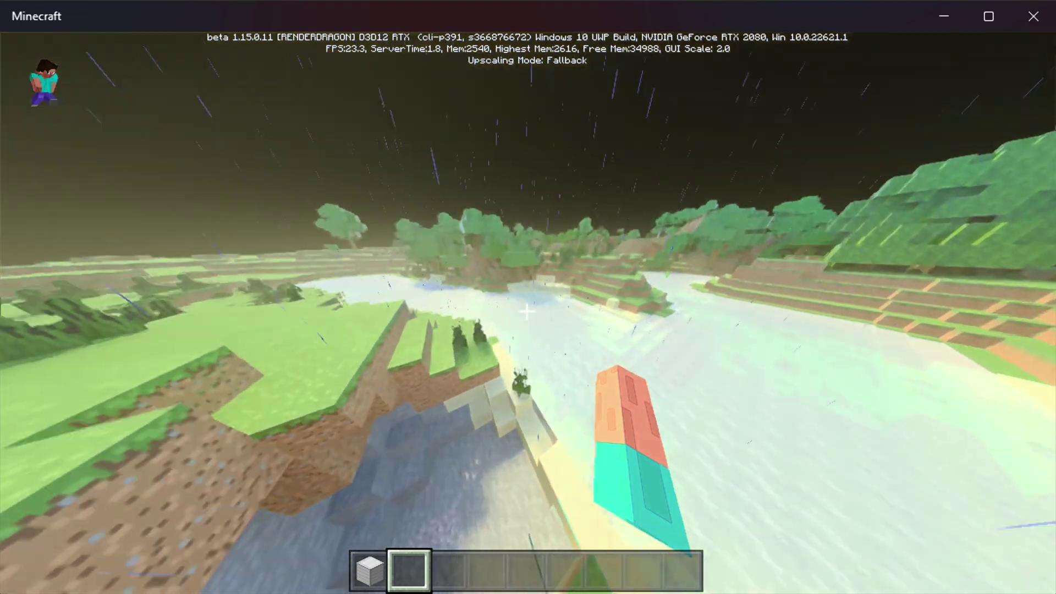
Travel along the river, dipping below the surface and back up, to examine the water transparency, caustics and riverbank lighting.
left_click(527, 311)
key("s")
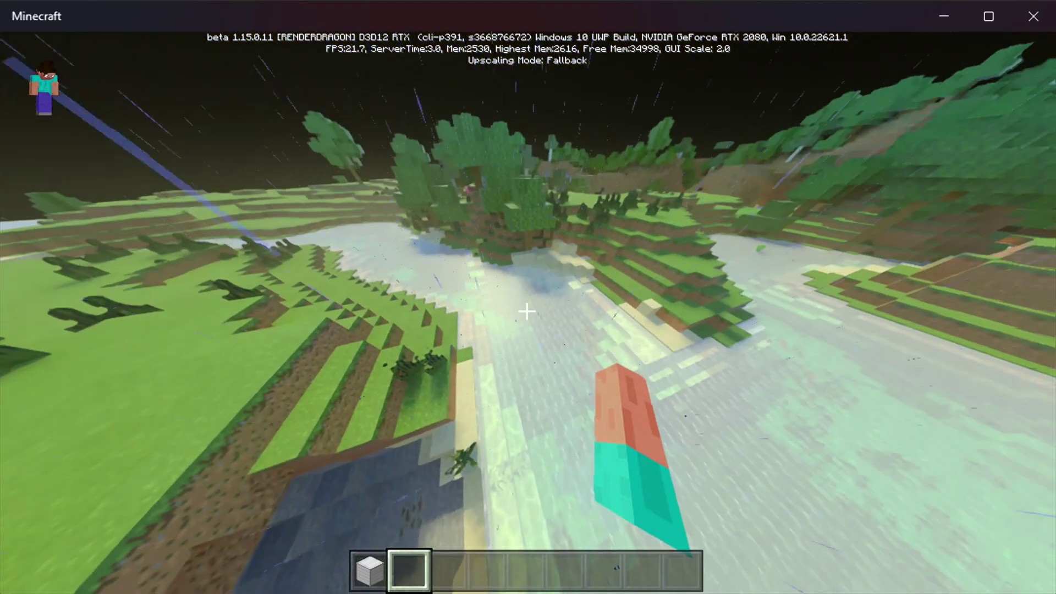
key("w")
key("shift")
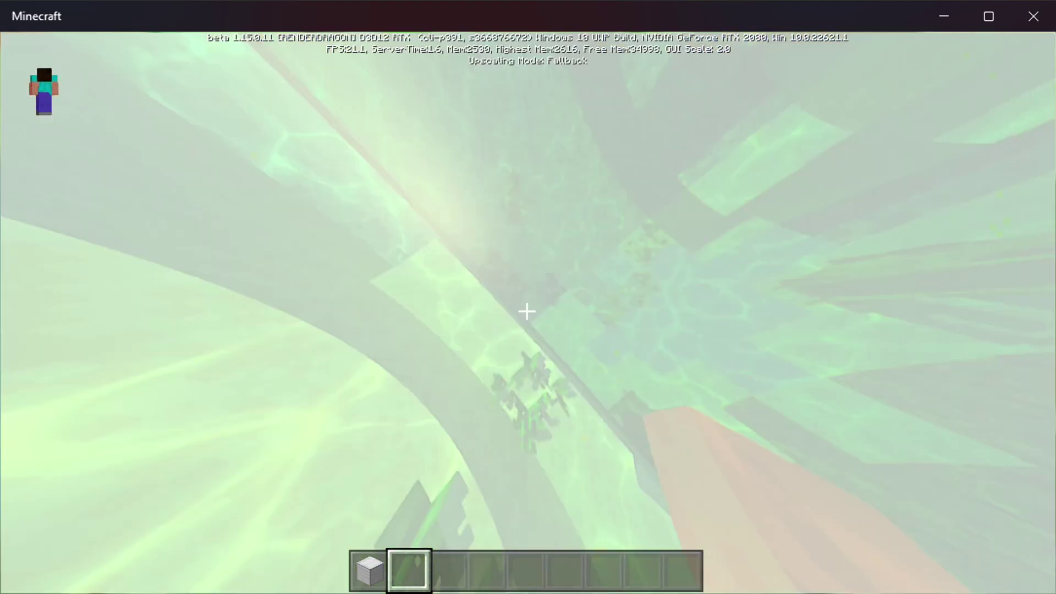
key("space")
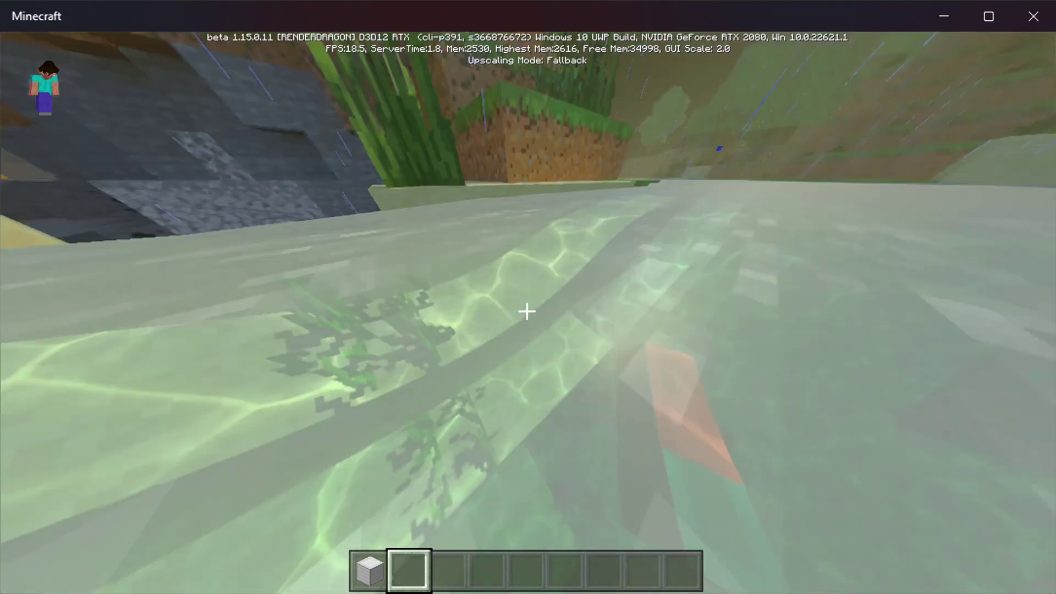
key("space")
key("s")
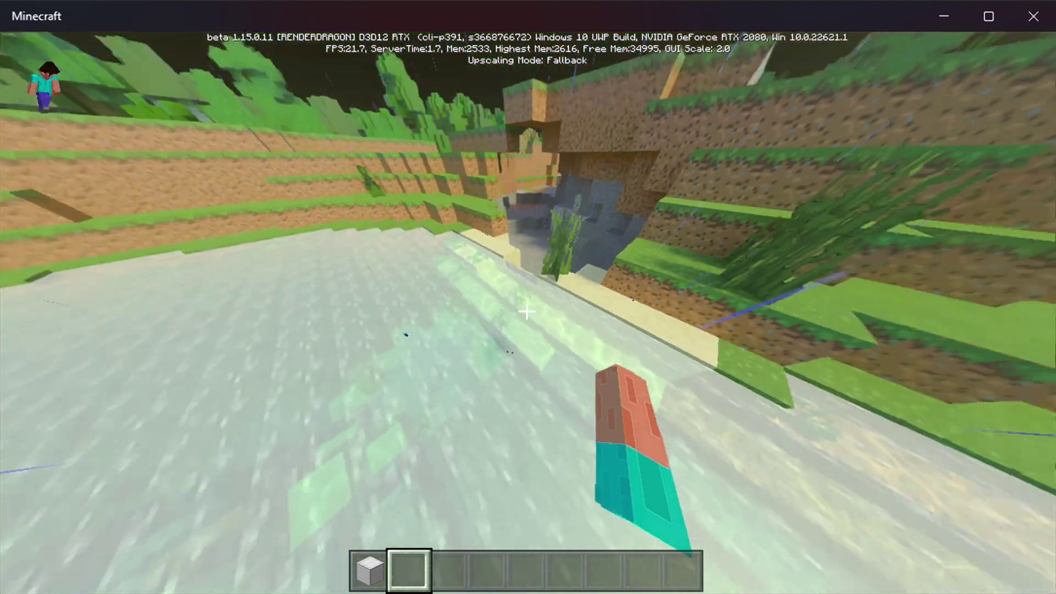
key("s")
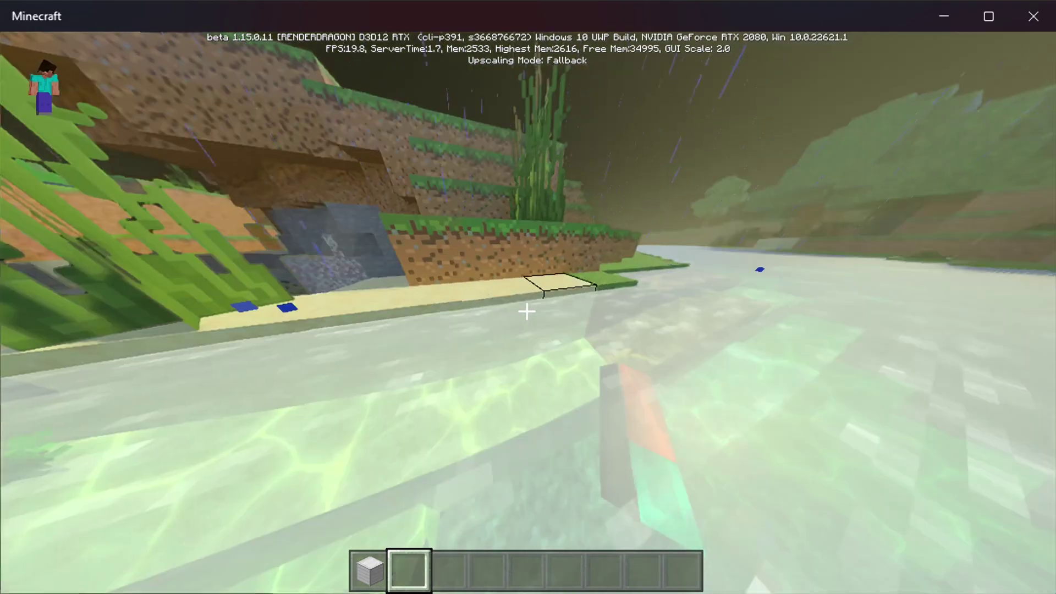
key("s")
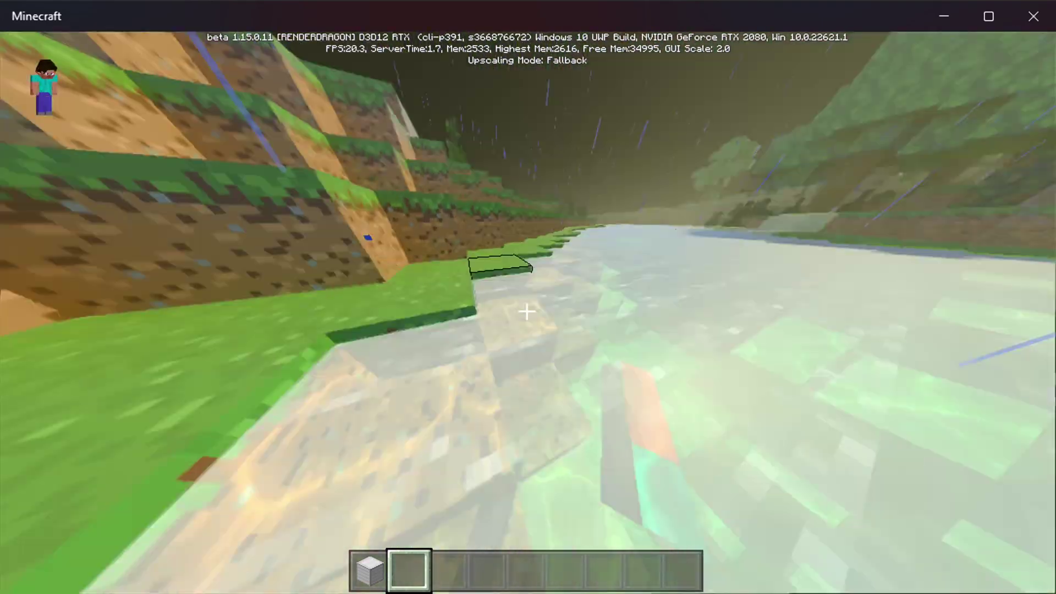
key("w")
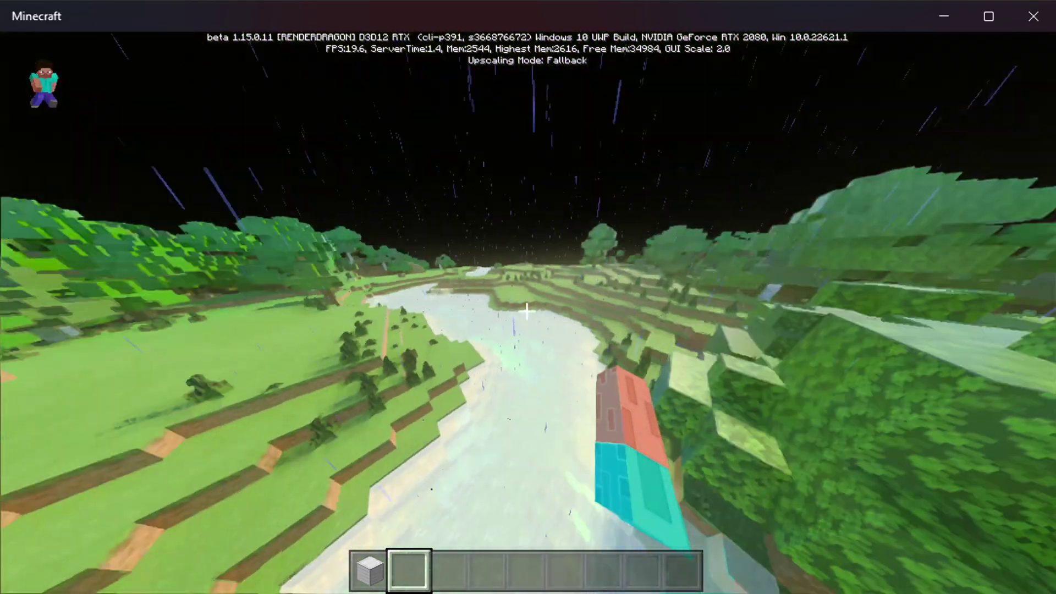
Turn on Beautiful Skies in the advanced video settings and resume the game.
key("Escape")
left_click(404, 309)
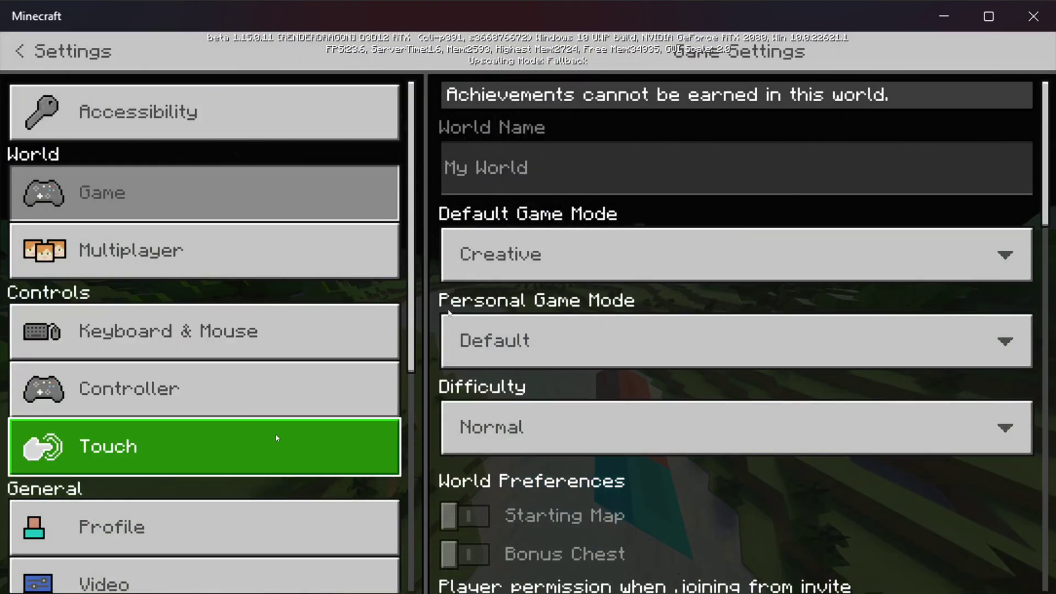
scroll(277, 437, "down", 3)
left_click(146, 421)
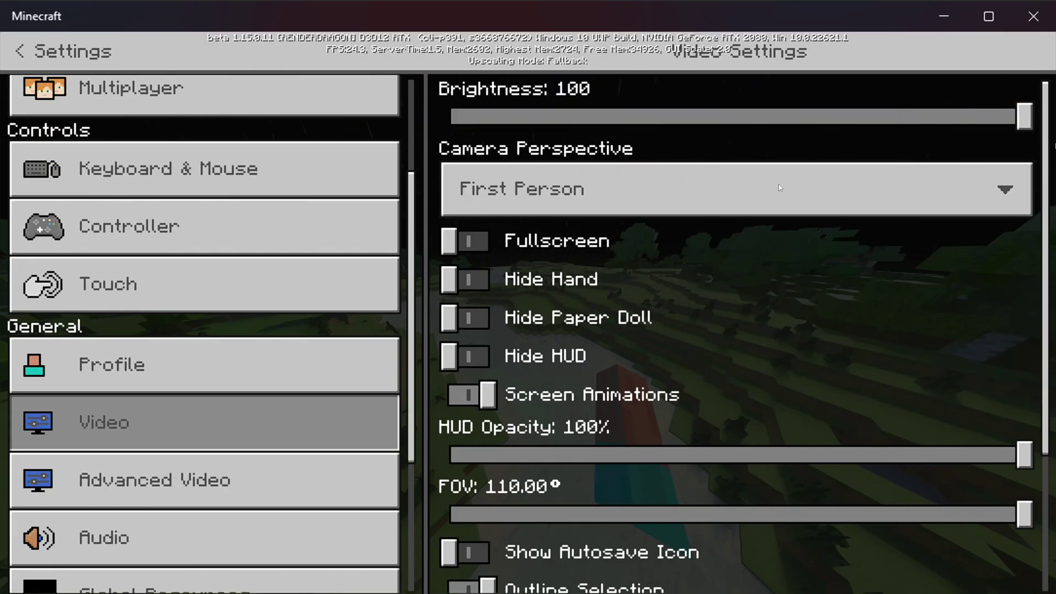
scroll(572, 269, "down", 3)
scroll(580, 292, "down", 1)
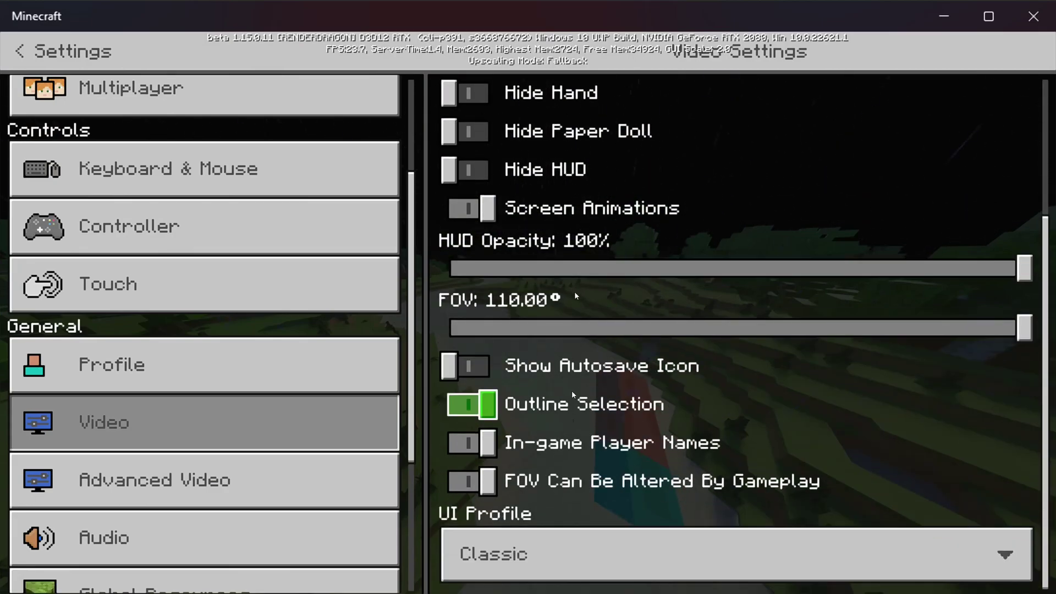
left_click(325, 491)
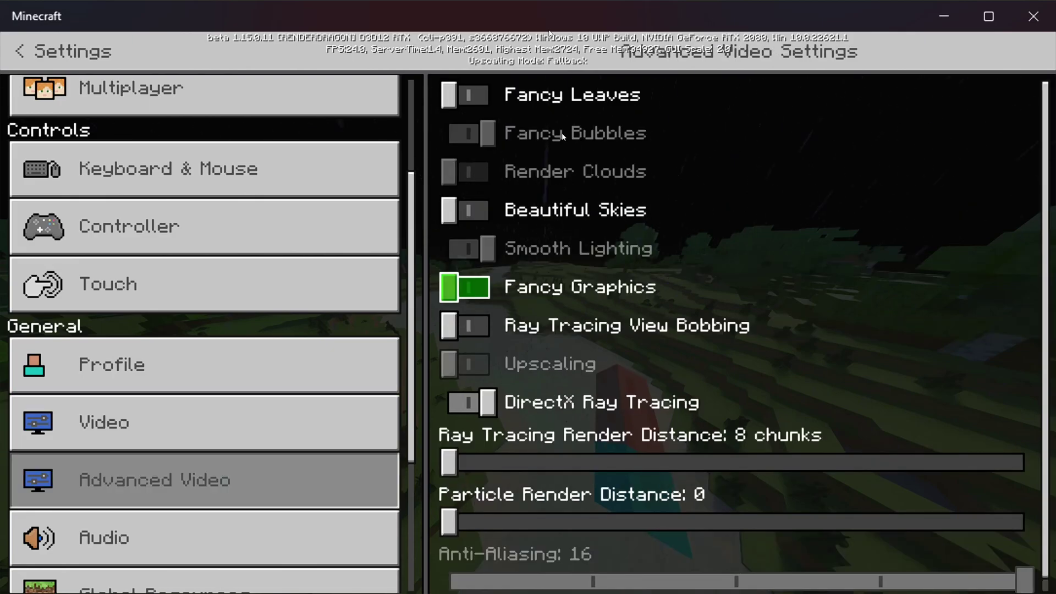
key("Escape")
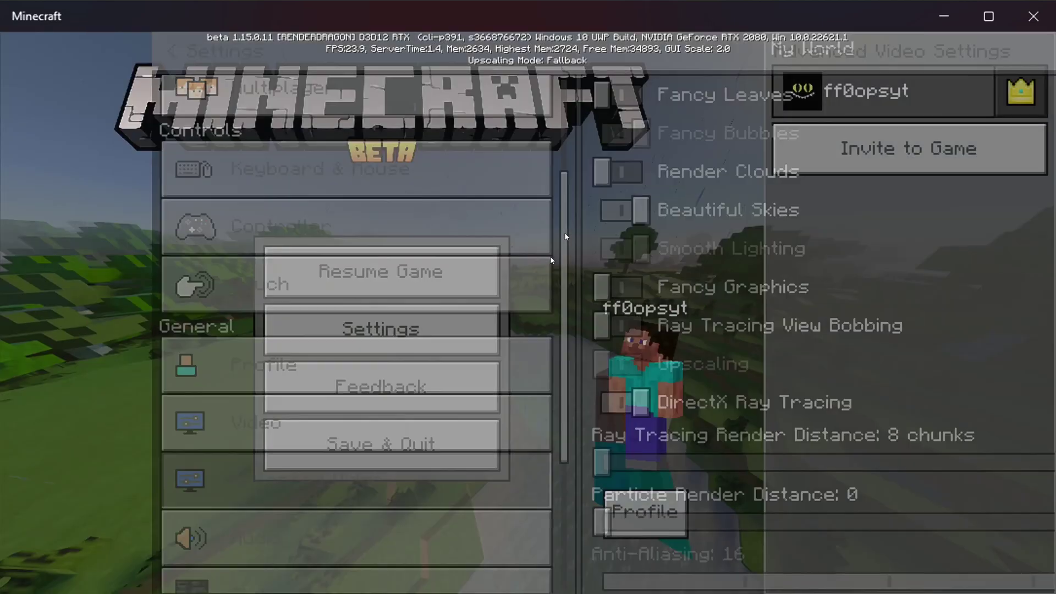
key("Escape")
Fly low over the river and back up to examine the sky and the sun's reflection on the water.
key("w")
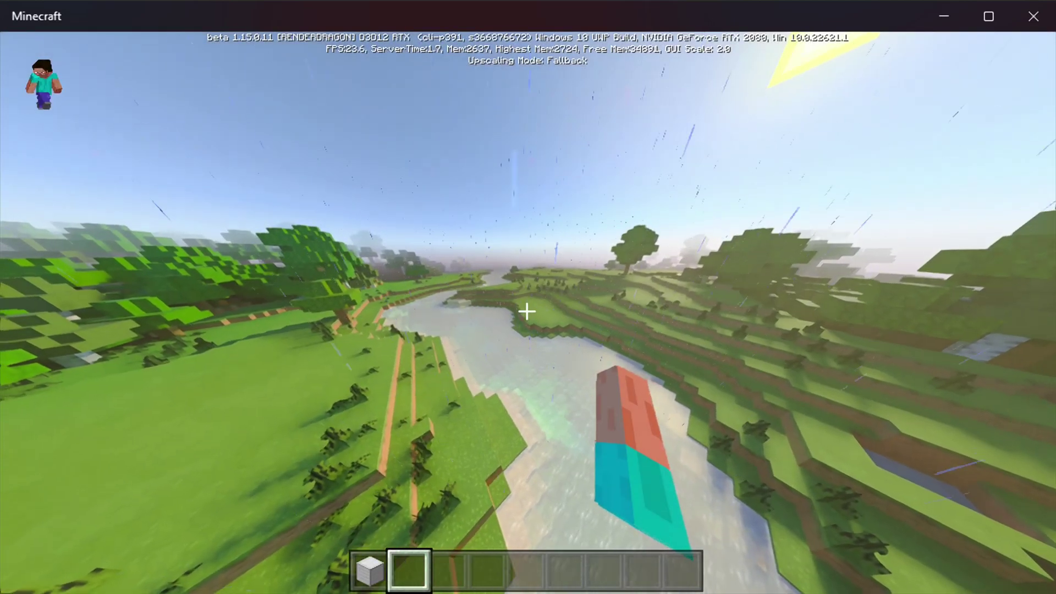
key("shift")
key("w")
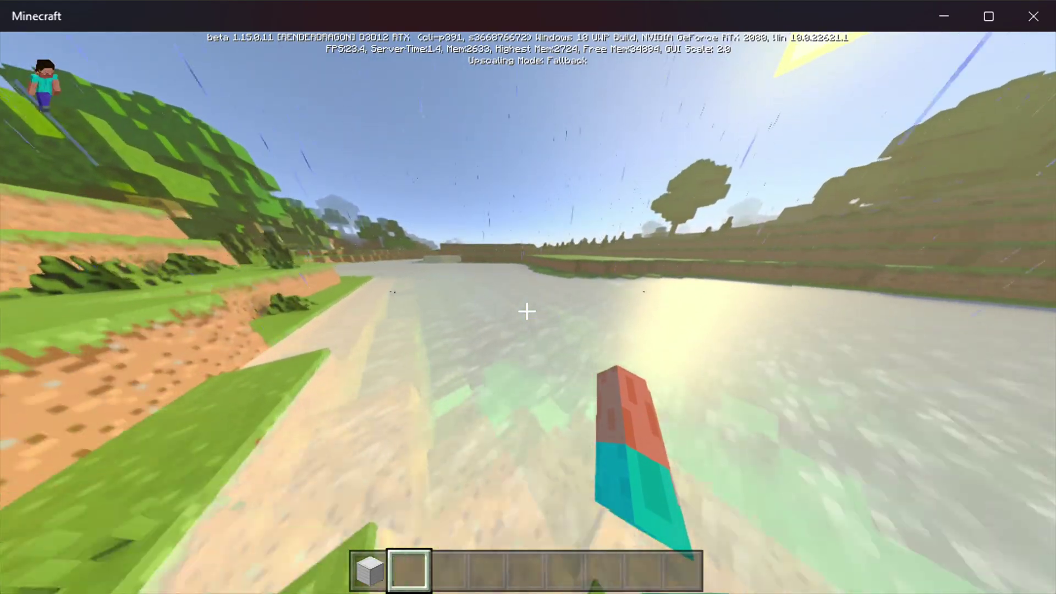
key("space")
key("s")
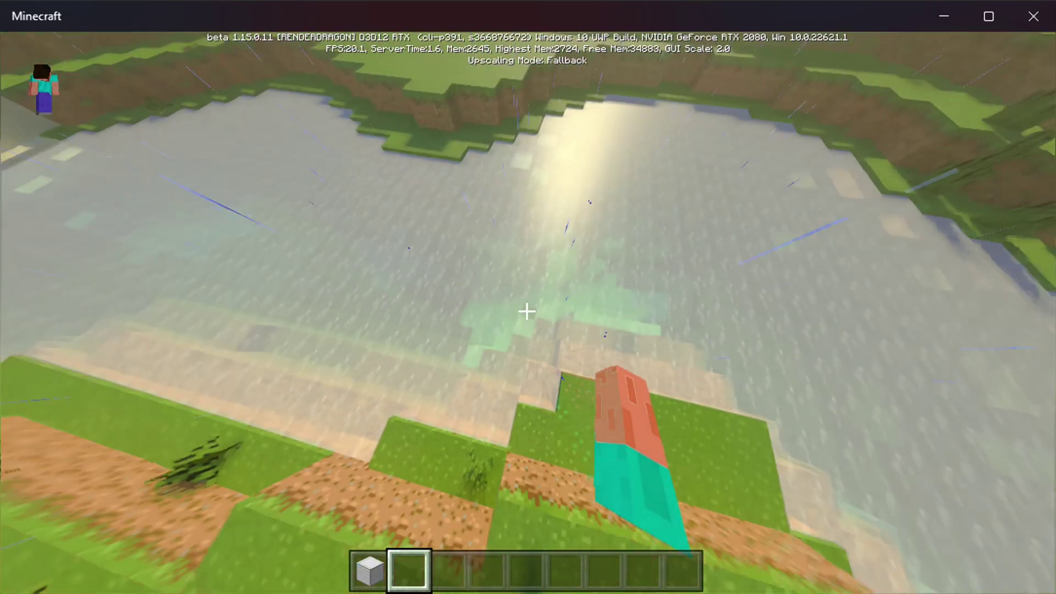
key("space")
key("space")
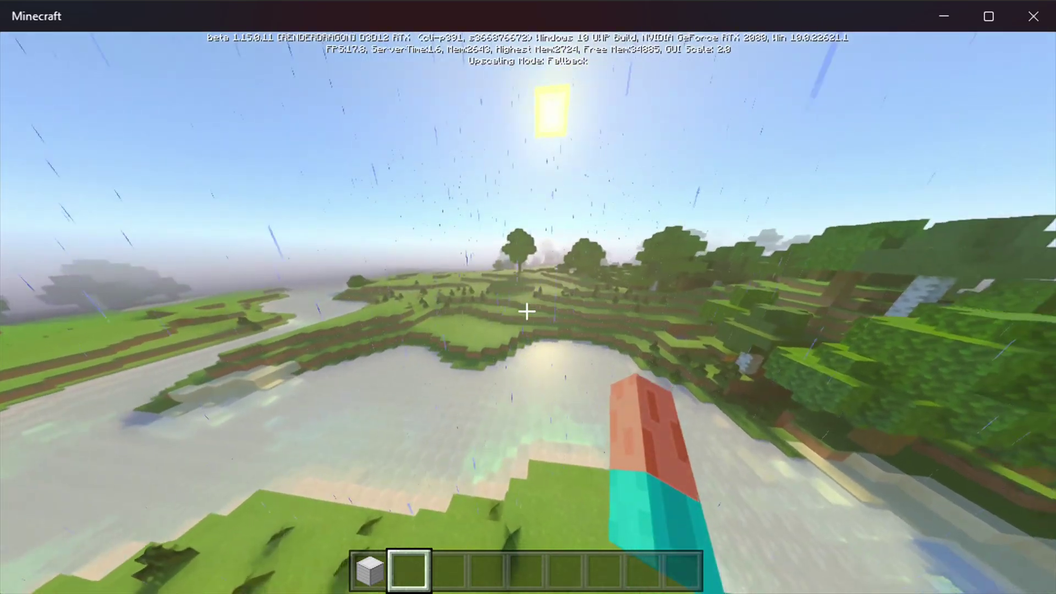
Try toggling Ray Tracing View Bobbing, Fancy Graphics and Render Clouds in the advanced video settings, and resume the game.
key("Escape")
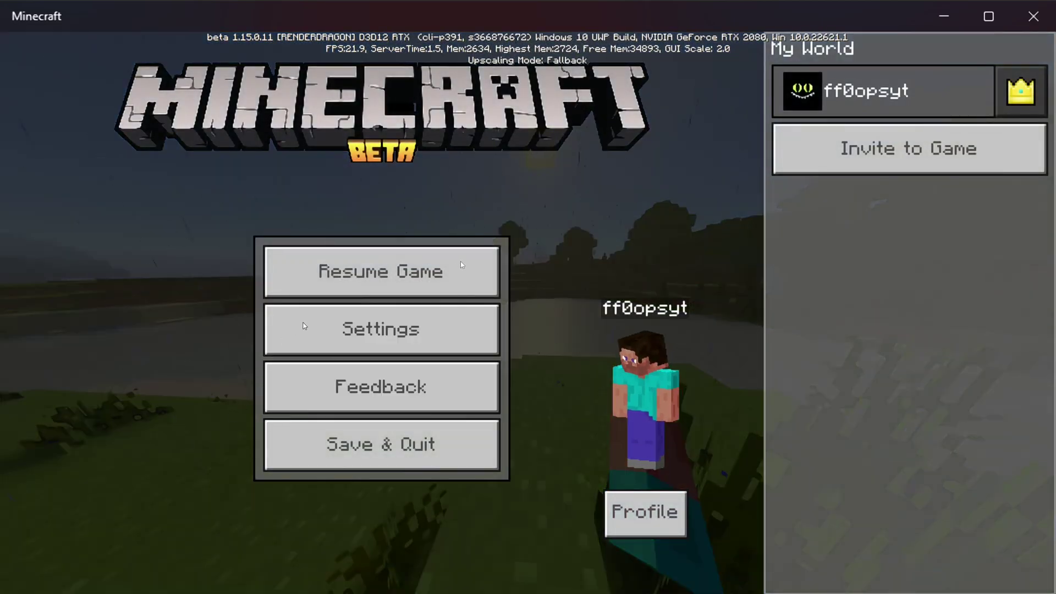
left_click(410, 333)
scroll(240, 451, "down", 2)
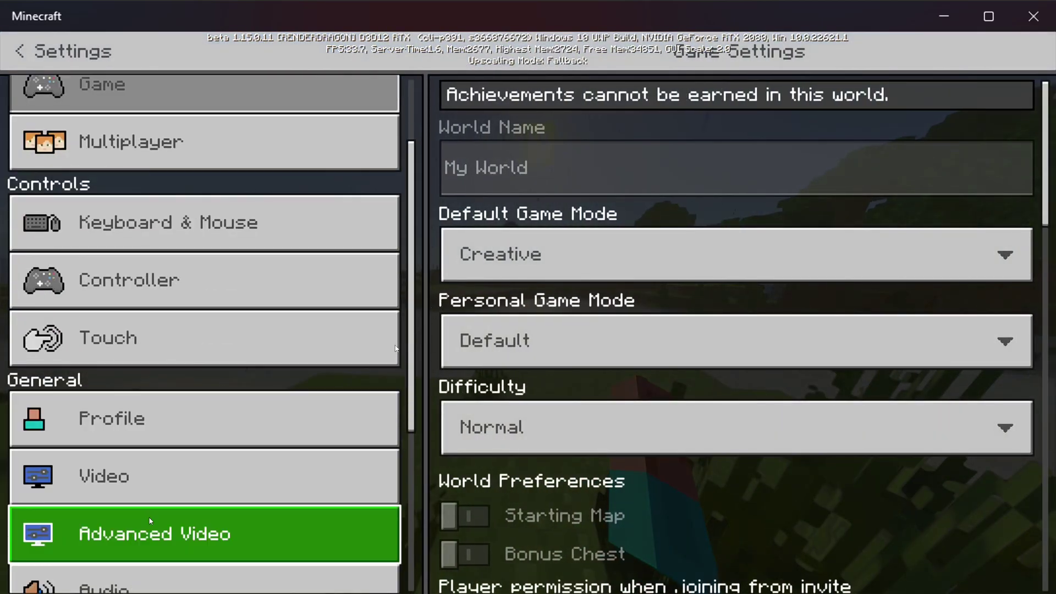
left_click(154, 530)
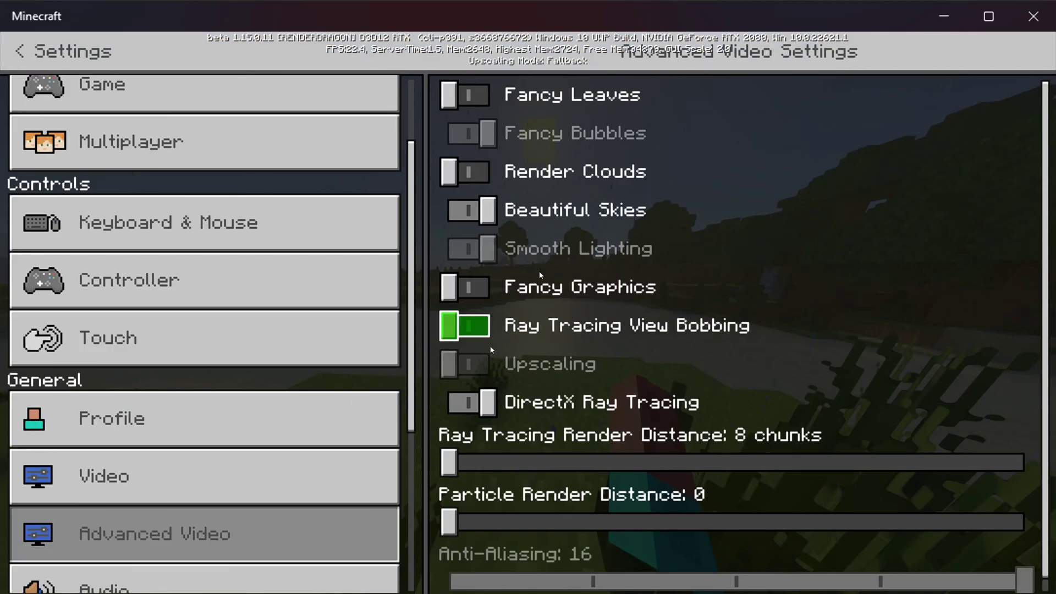
left_click(697, 333)
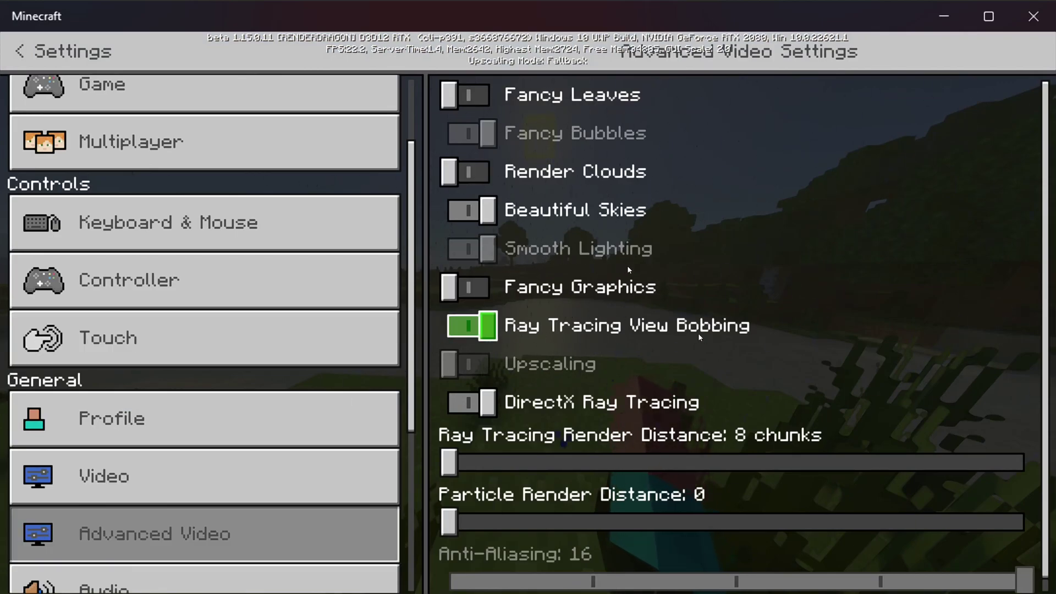
left_click(697, 334)
left_click(477, 289)
left_click(477, 288)
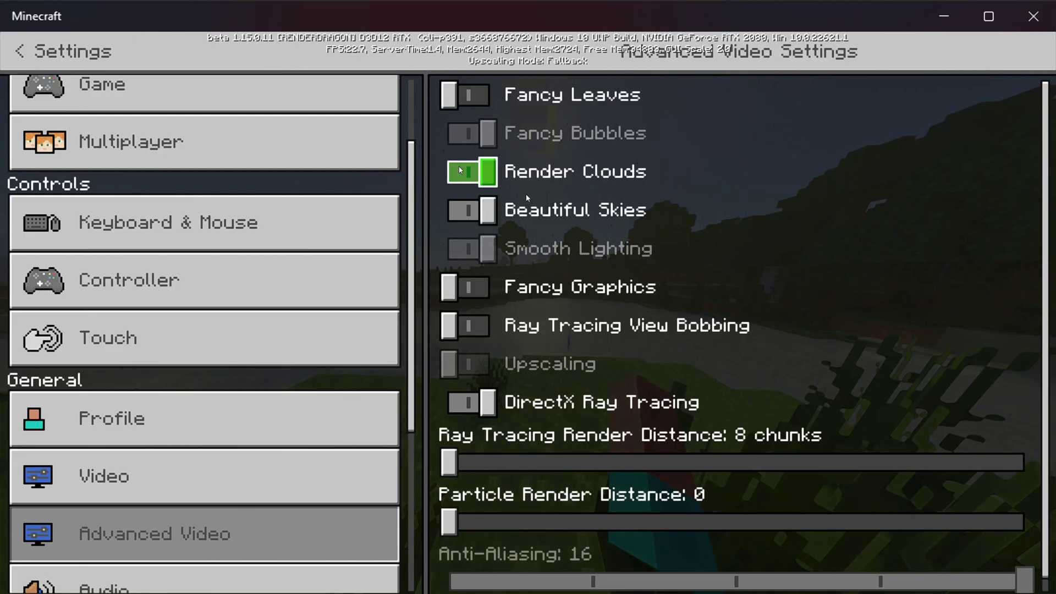
left_click(478, 94)
scroll(721, 400, "down", 1)
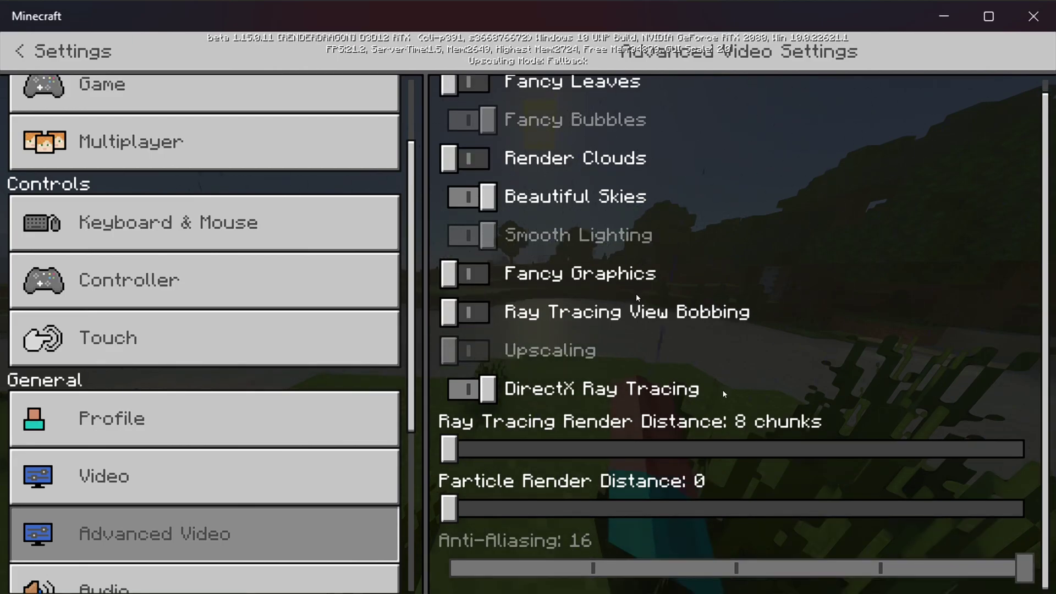
scroll(751, 253, "up", 1)
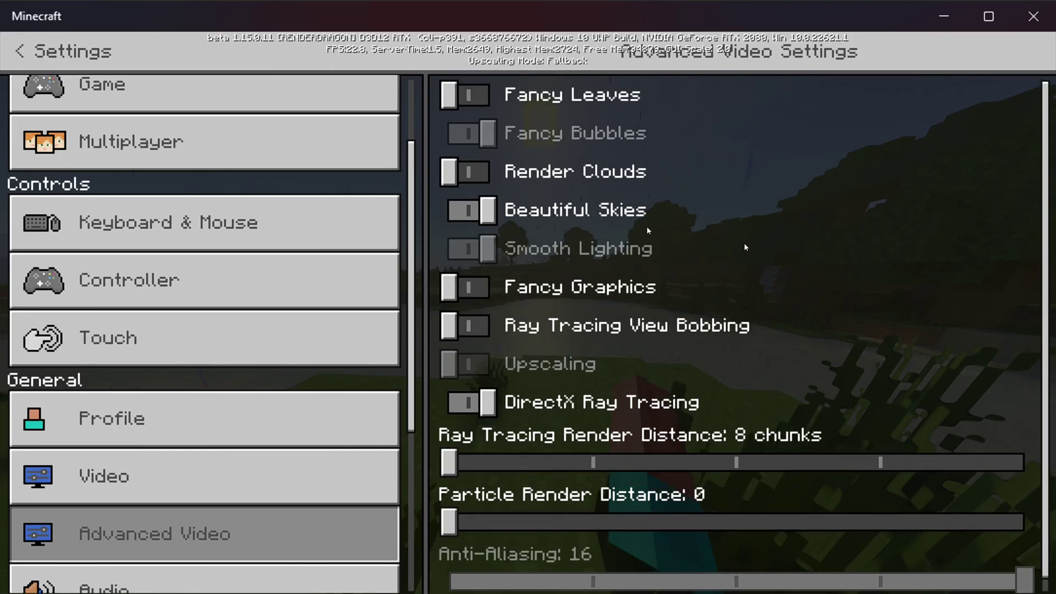
key("Escape")
key("Escape")
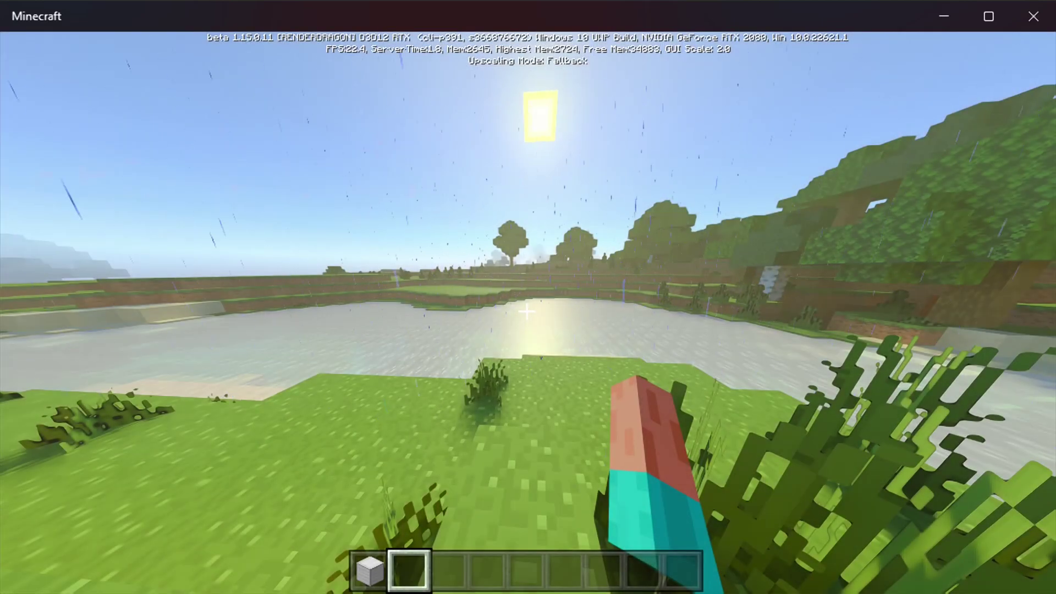
Move along the grassy riverbank to examine the plants, block shadows and sunlight reflected on the water.
key("w")
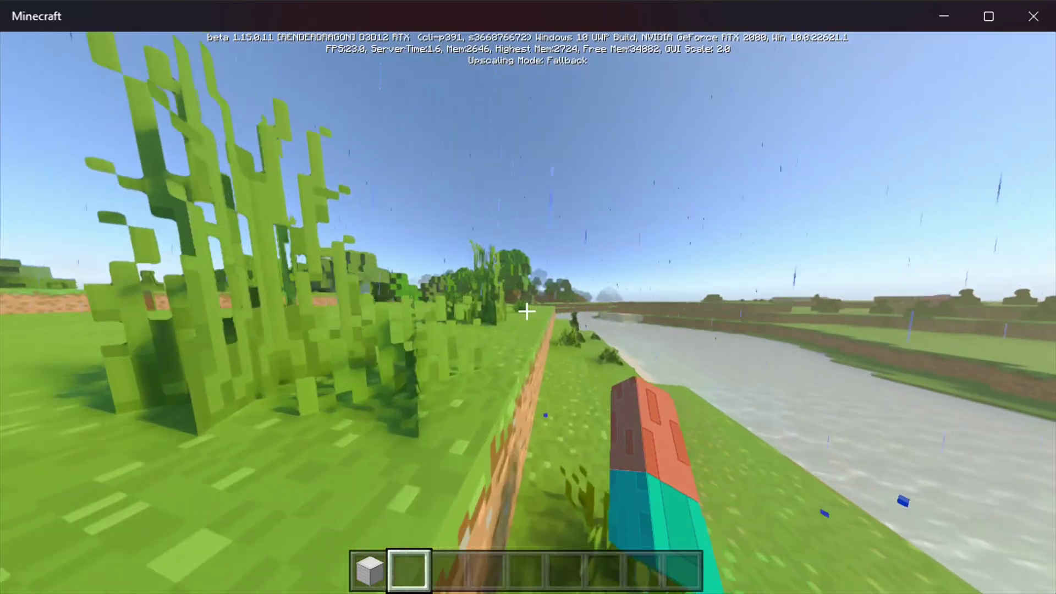
key("w")
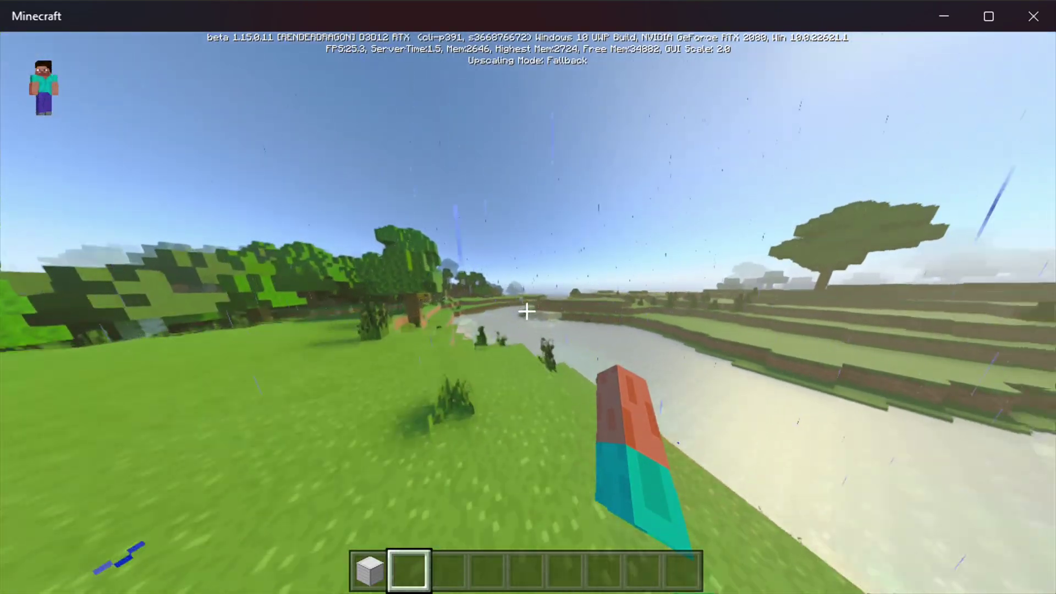
key("w")
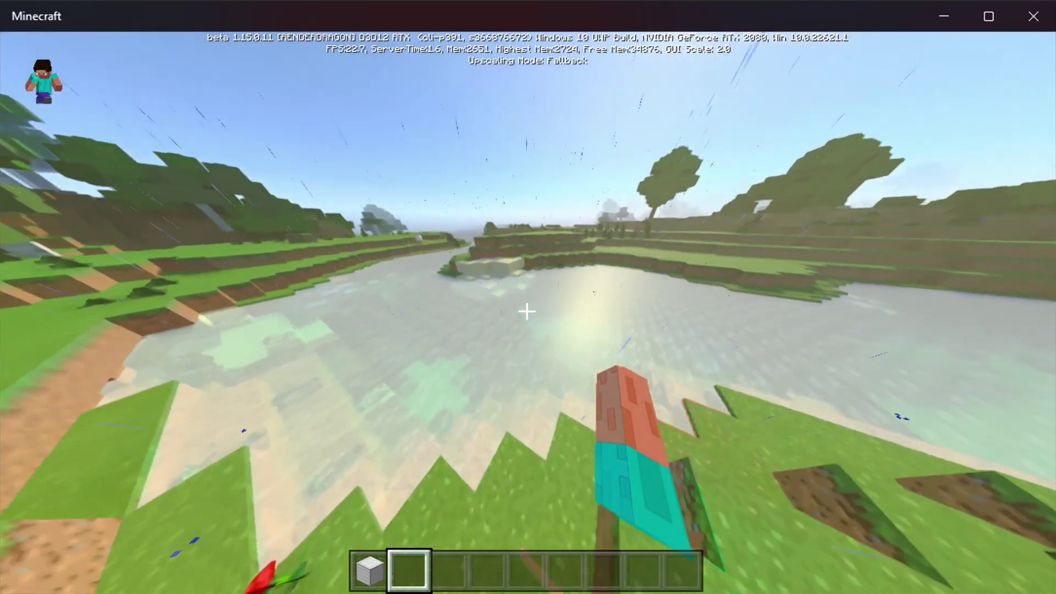
key("w")
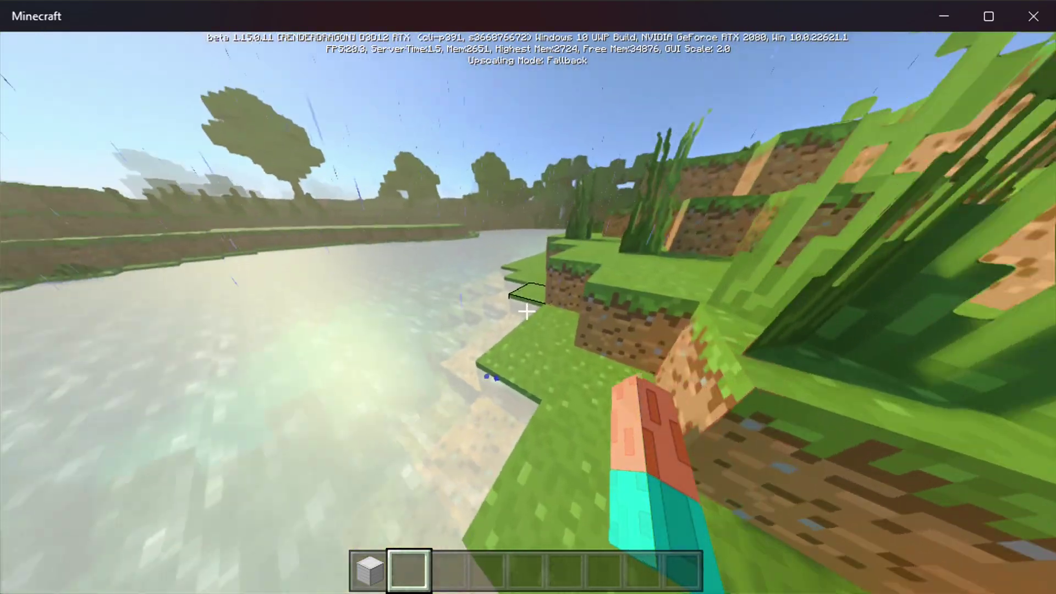
key("w")
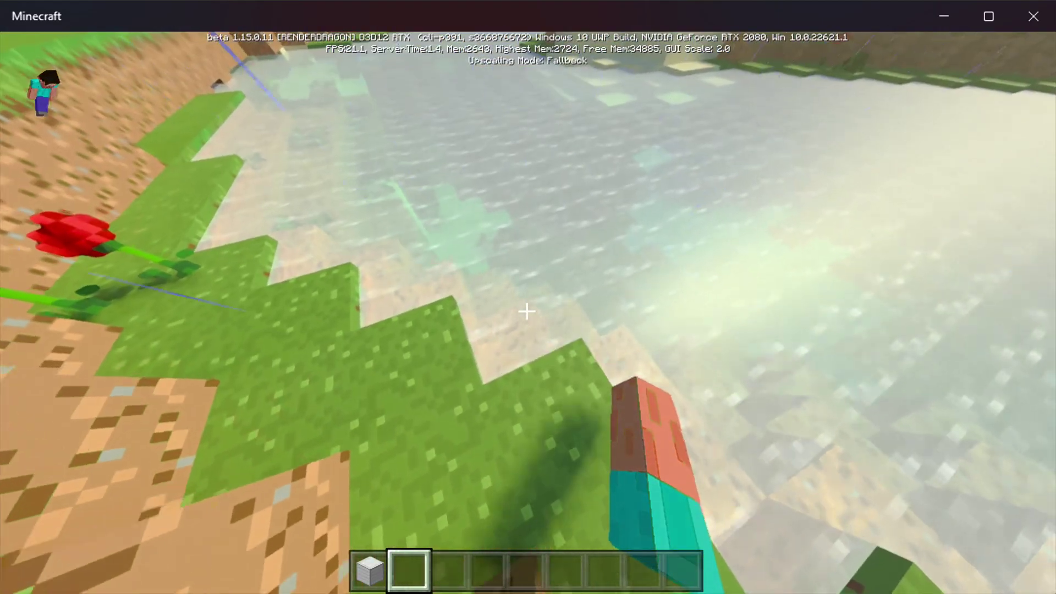
key("w")
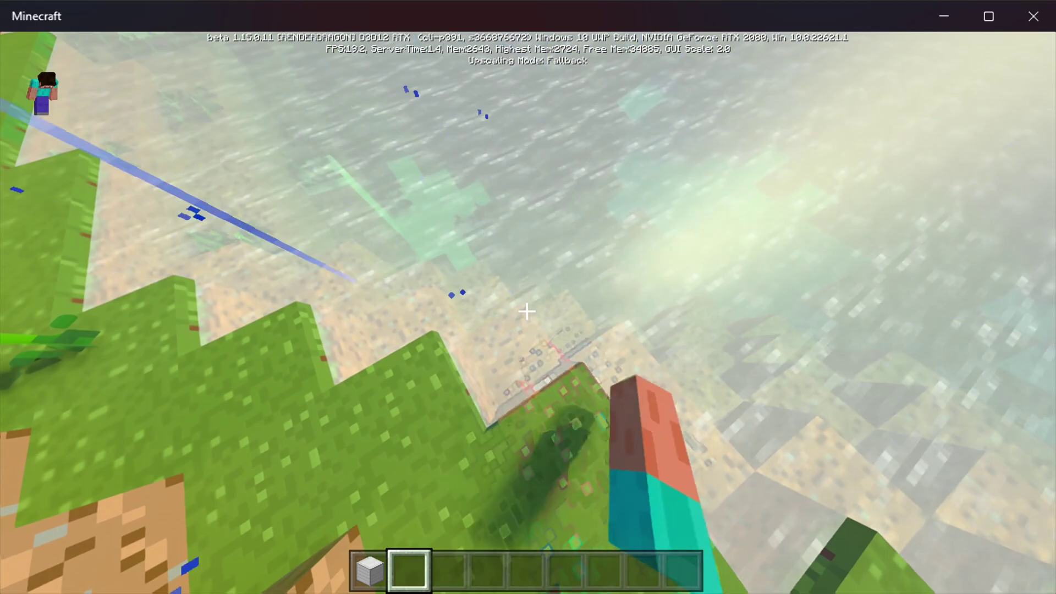
Dive into the river to examine the underwater light and refraction, and return to the grassland to view the terrain.
key("w")
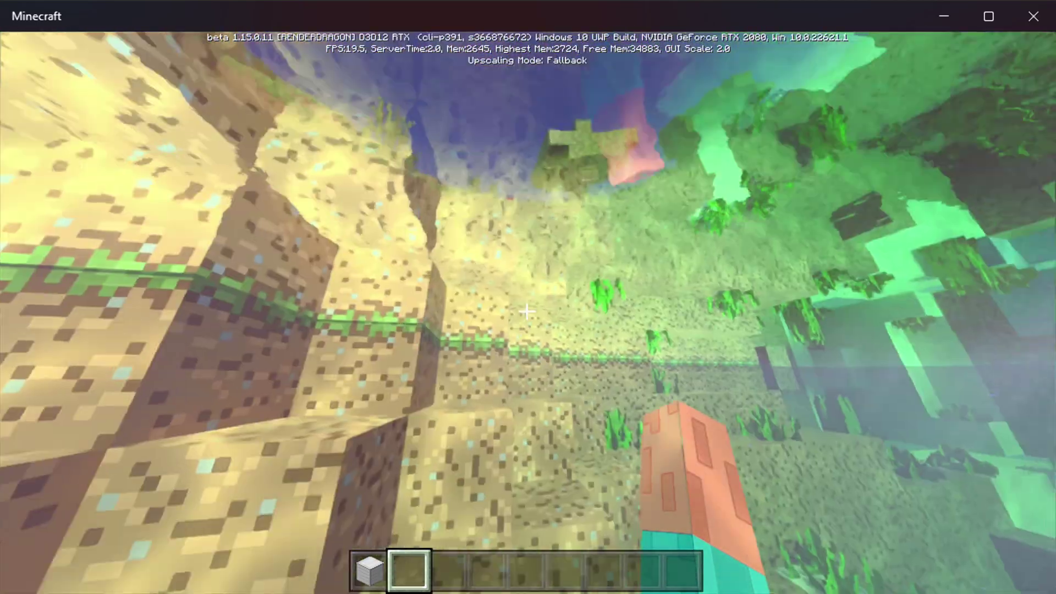
key("space")
key("w")
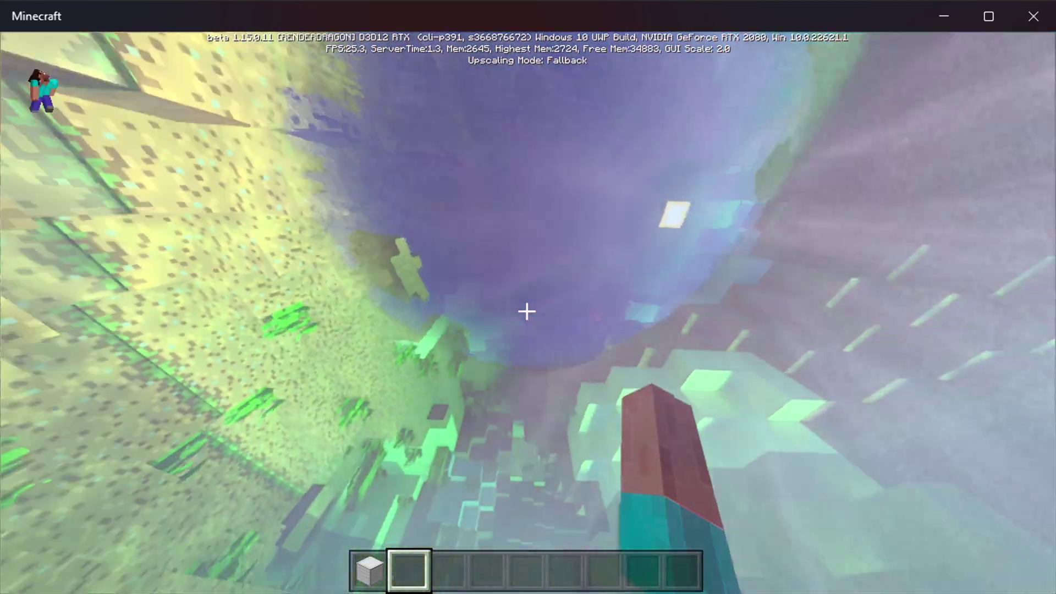
key("w")
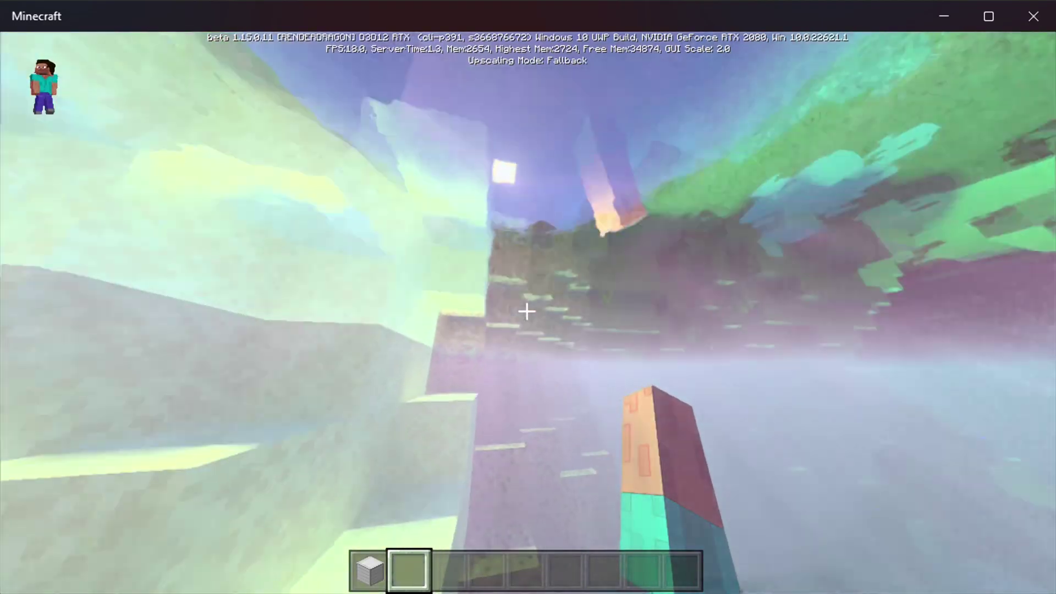
key("space")
key("w")
key("w")
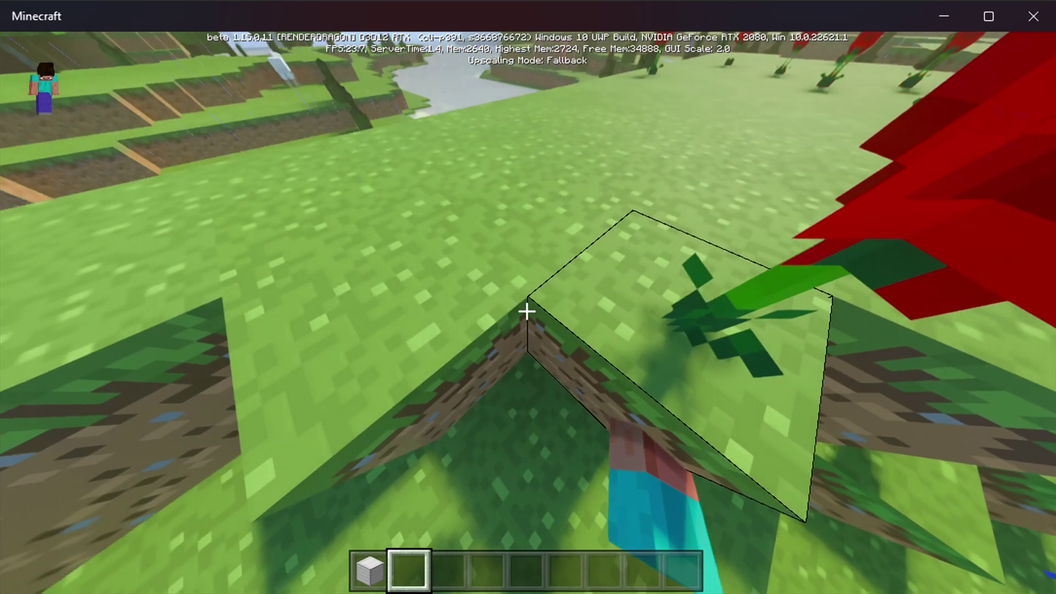
key("w")
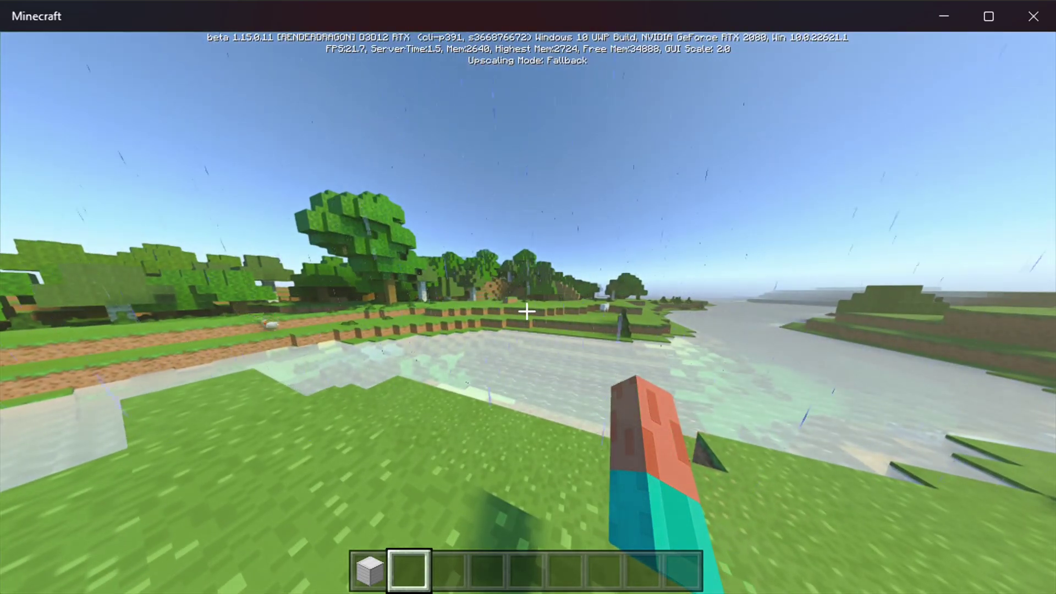
Fly over the grassland beside the river to examine the sun, rainy sky, trees and terrain shading.
key("w")
key("w")
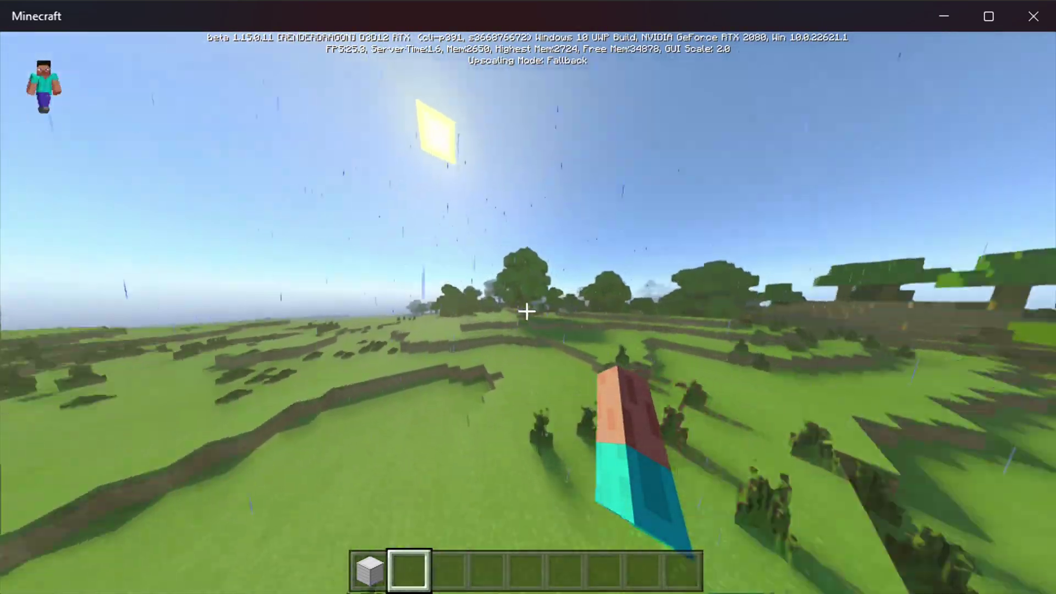
key("w")
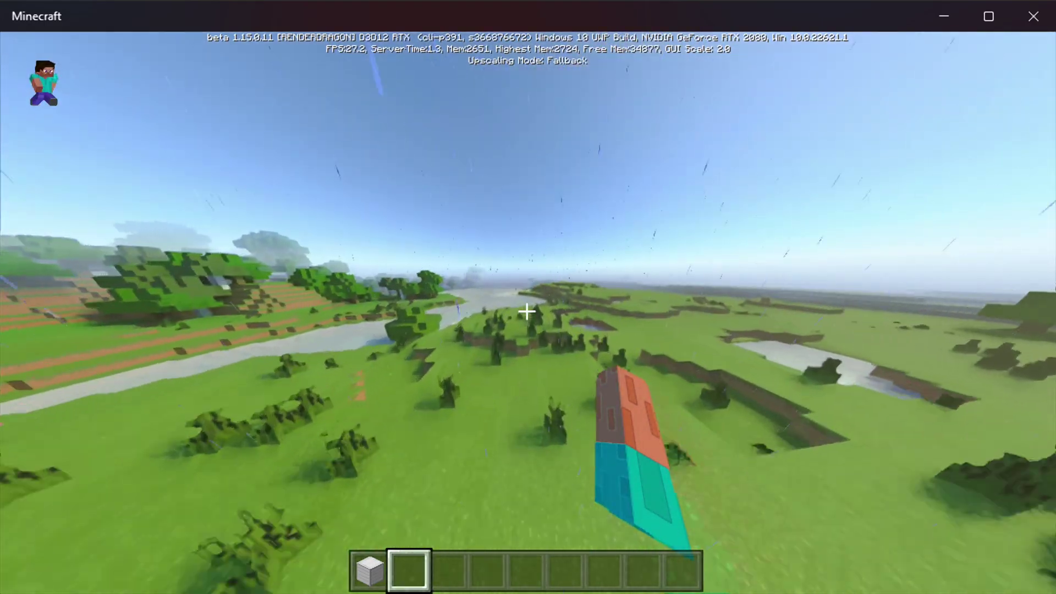
key("w")
key("w")
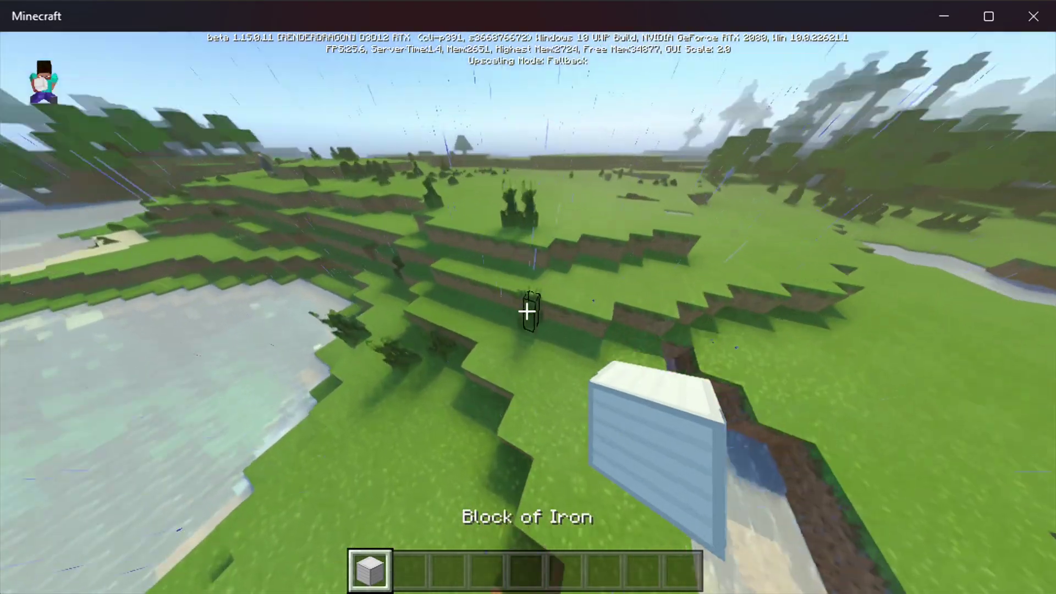
Build a two-by-two wall of Block of Iron on the grass near the water and switch to the empty hand to view its reflections.
right_click(527, 312)
right_click(527, 311)
key("w")
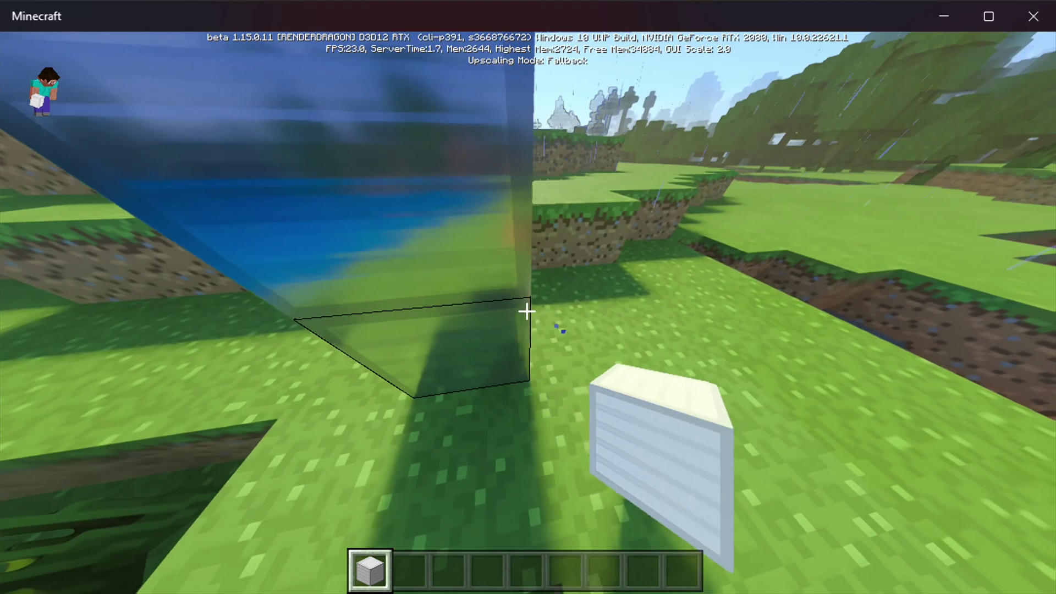
right_click(527, 311)
key("2")
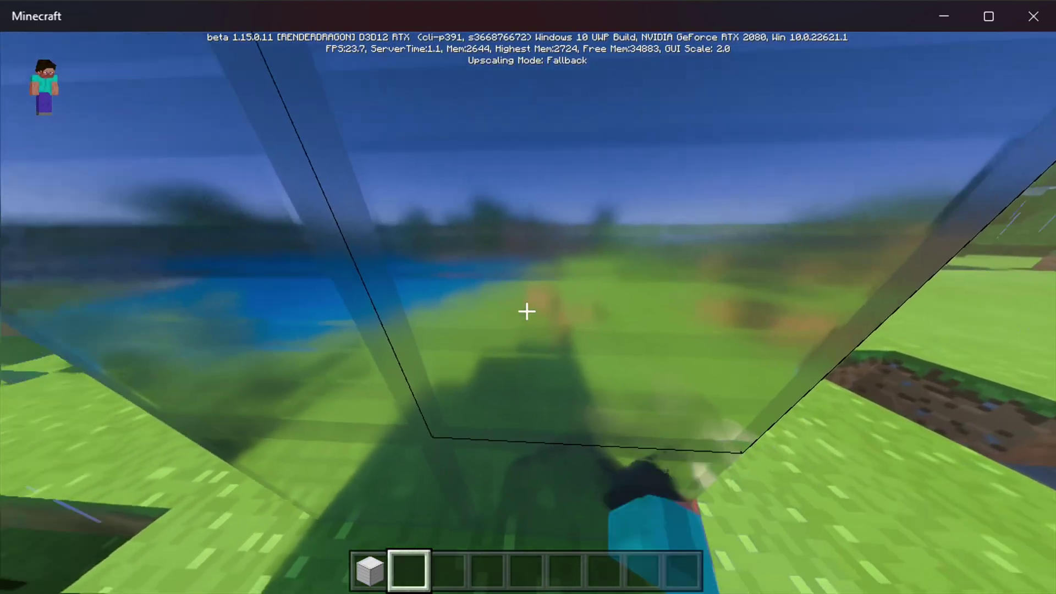
Enlarge the Minecraft window on the desktop and resume the game at the iron wall while Lossless Scaling restarts fullscreen AMD FSR scaling.
key("alt+Tab")
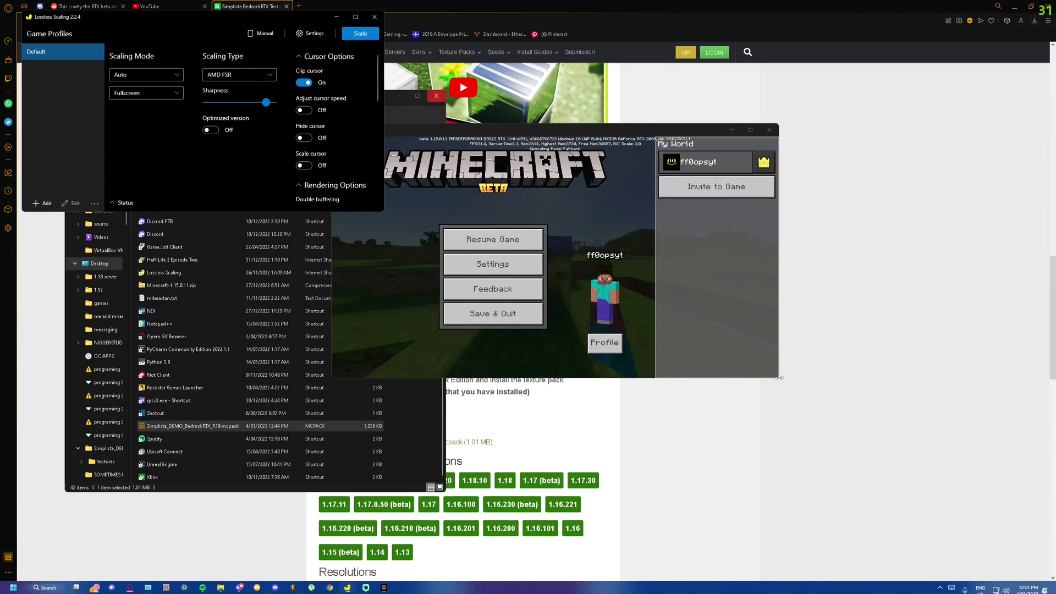
left_click_drag(779, 380, 962, 500)
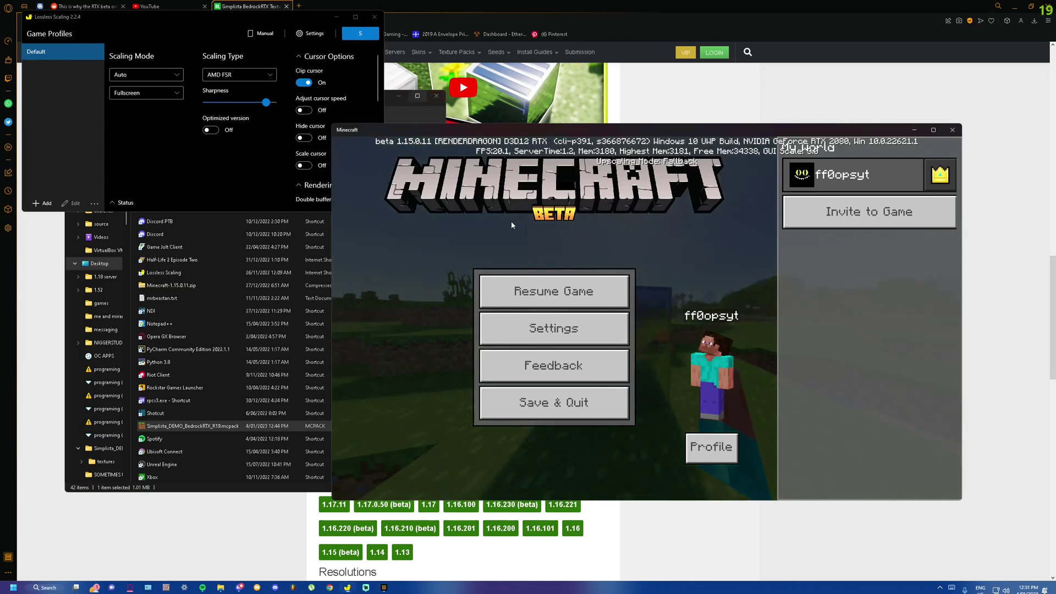
key("Escape")
key("w")
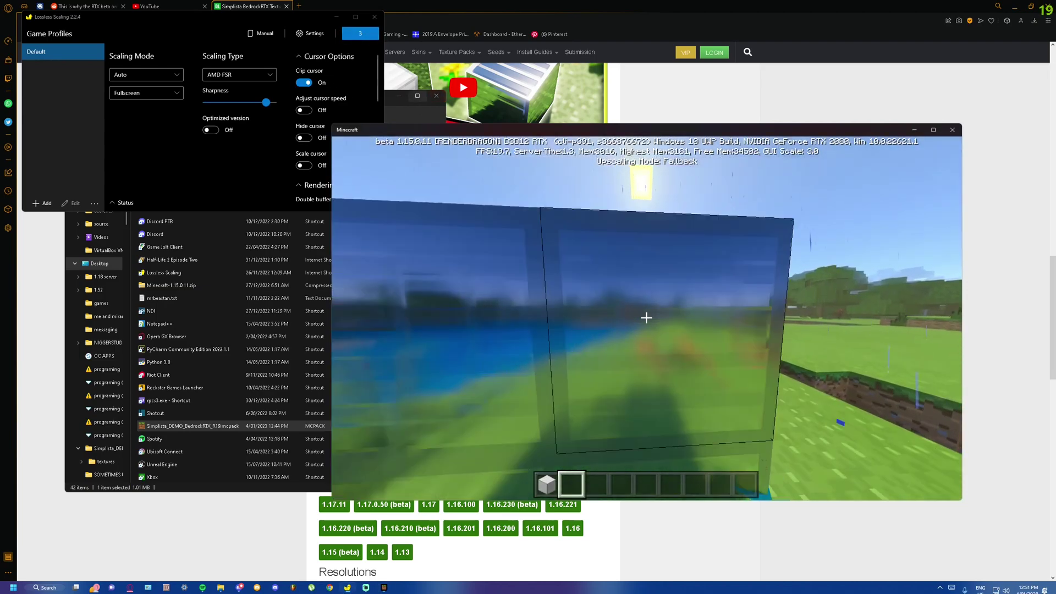
key("s")
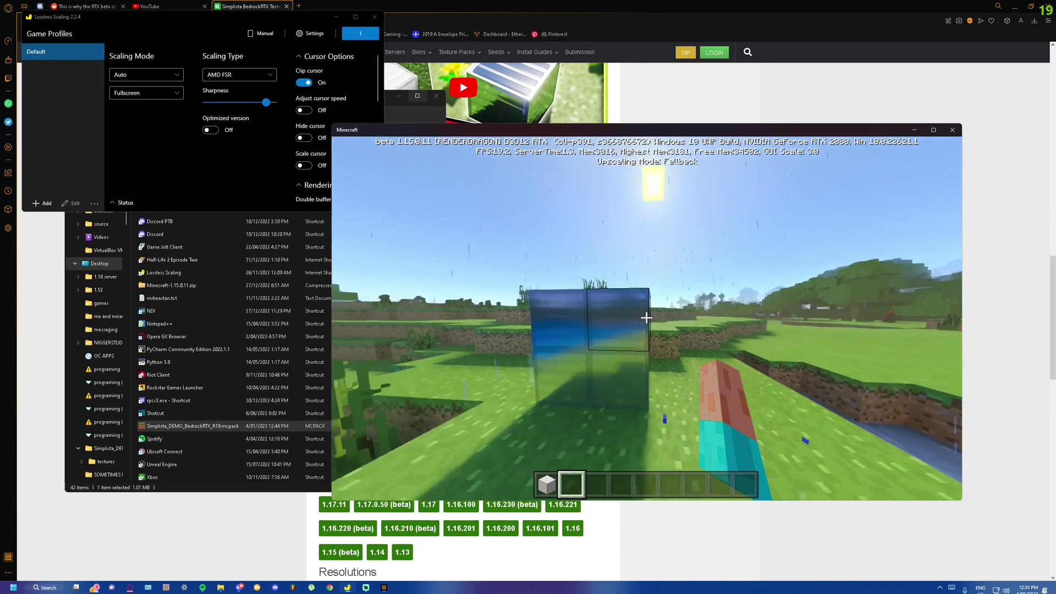
key("w")
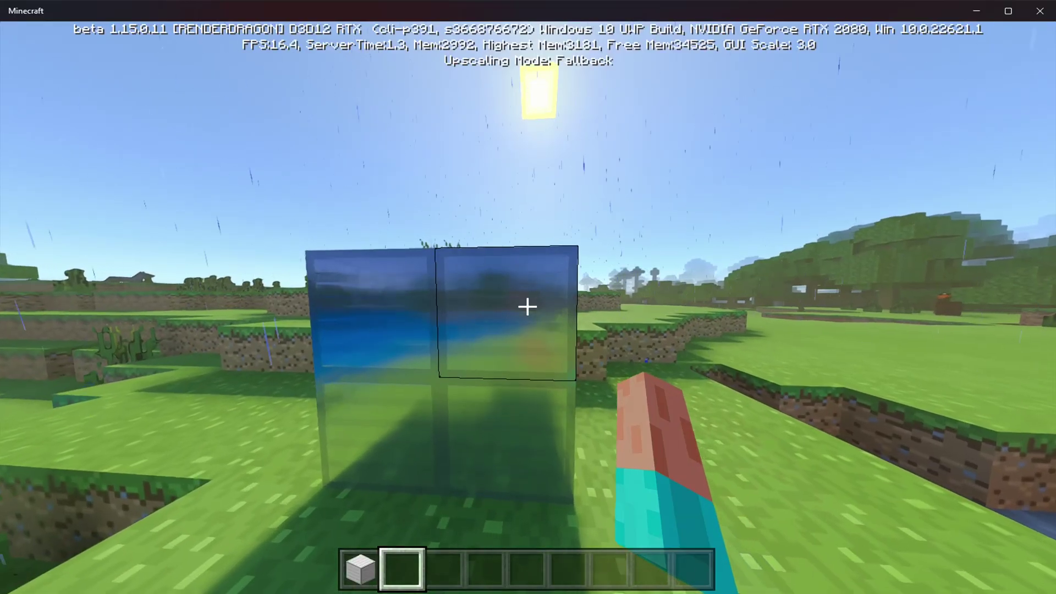
Move around the iron wall and across the grassland to examine the reflections, shadows and sunlight at the larger window size.
key("d")
key("a")
key("w")
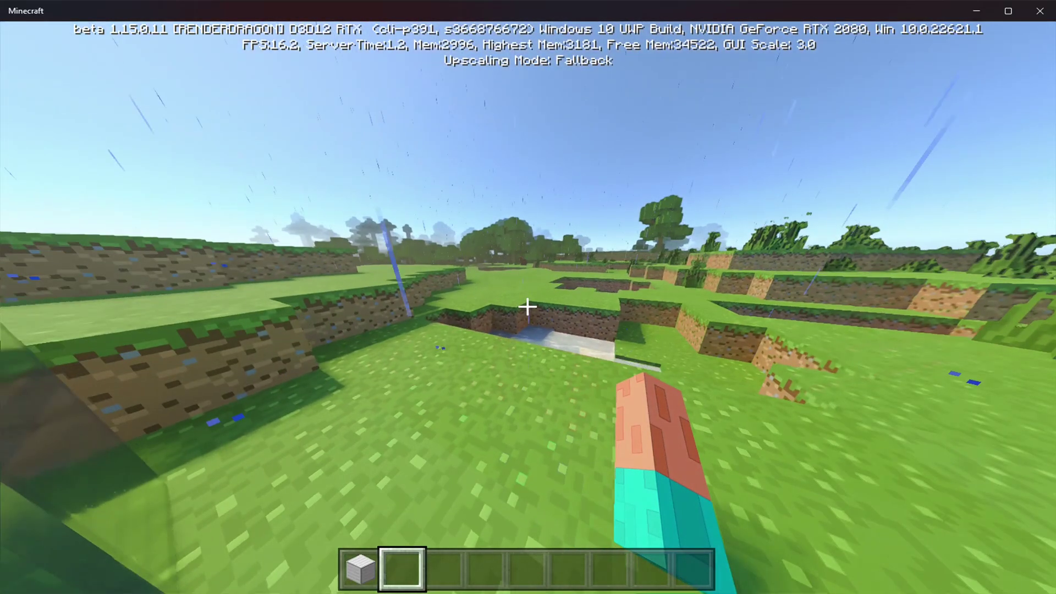
key("w")
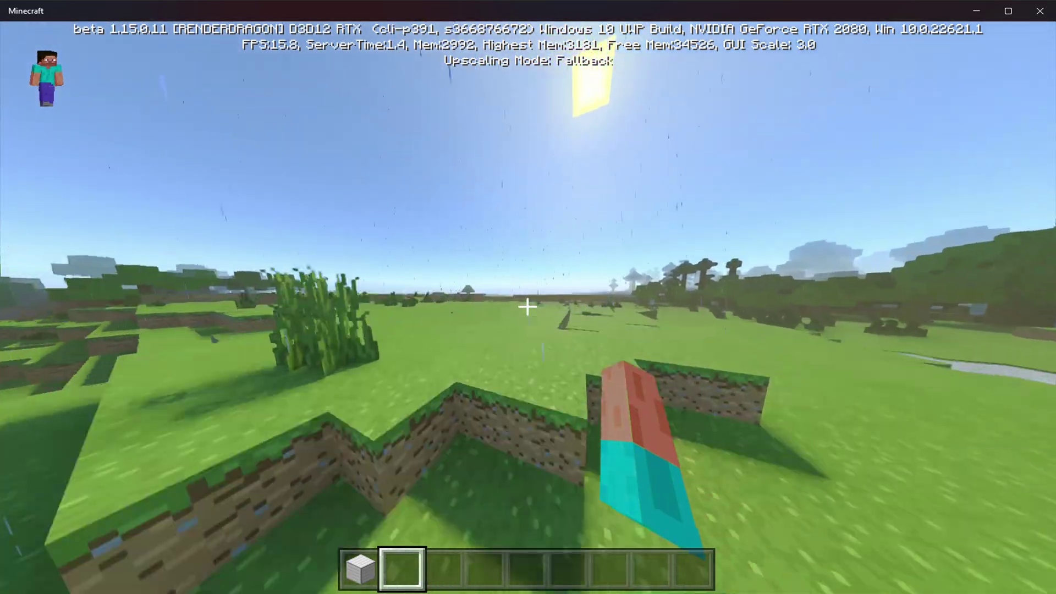